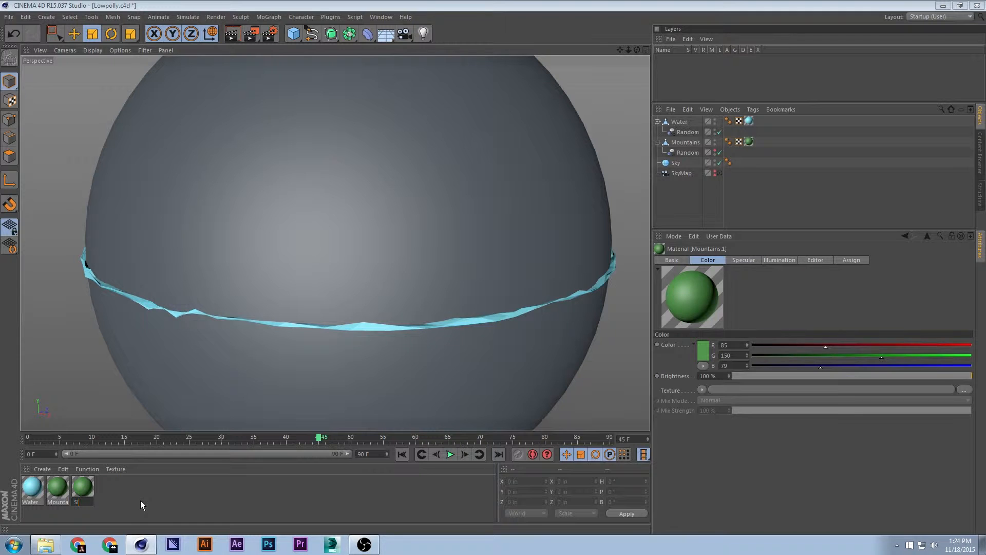
Name the new material Sky, apply it to the Sky sphere, and save the scene
text(ky)
key(Return)
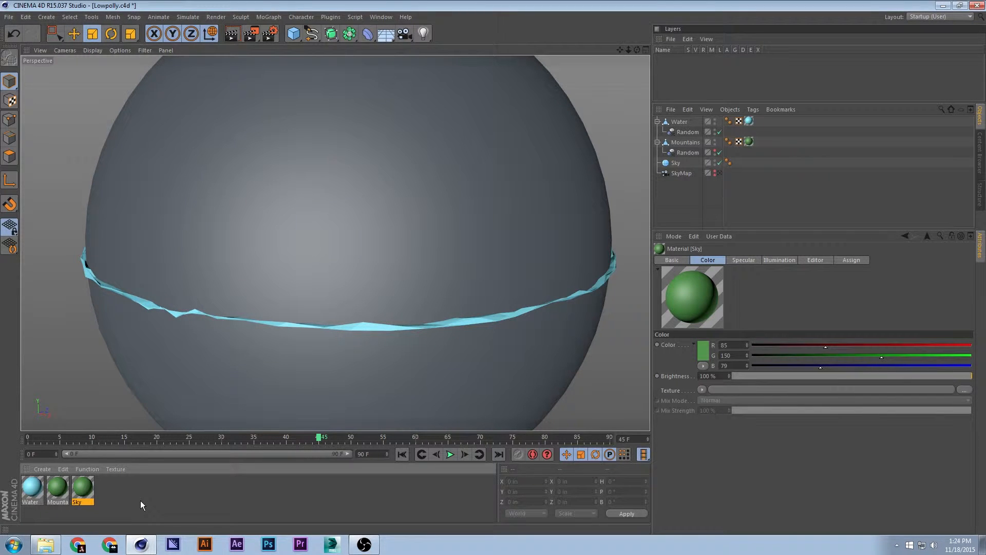
drag(82, 486, 867, 72)
drag(778, 81, 675, 163)
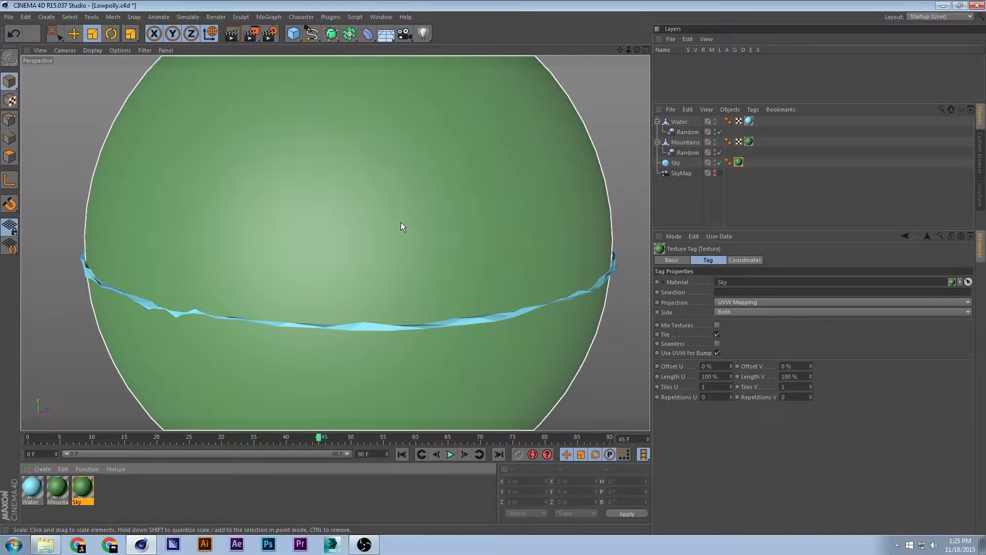
key(ctrl+s)
Add a Gradient shader as the colour texture of the Sky material
double_click(84, 488)
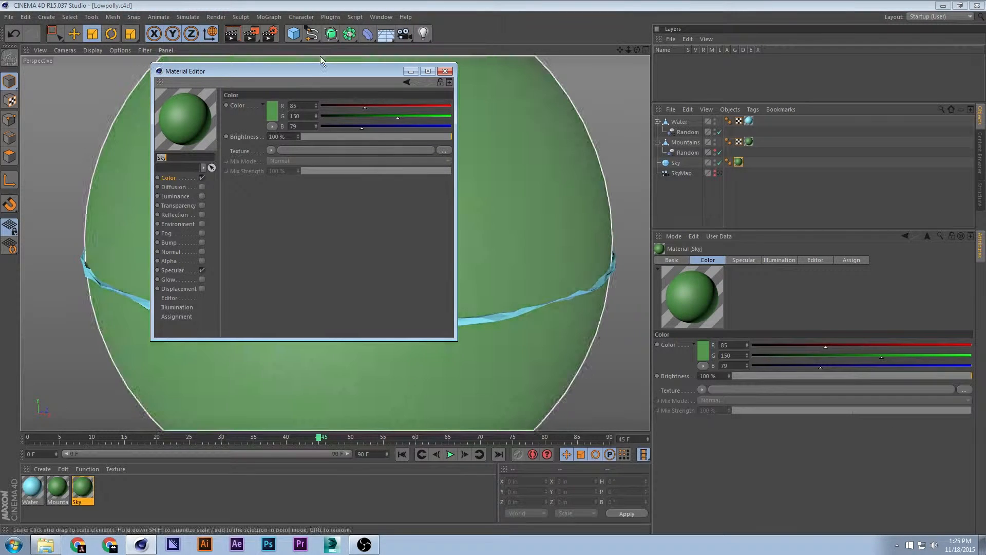
drag(302, 74, 710, 123)
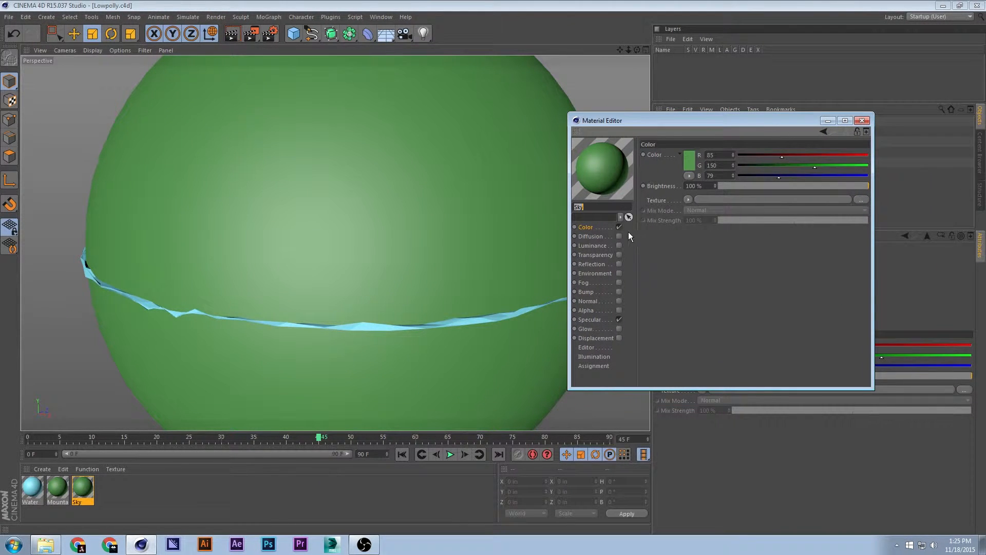
click(688, 199)
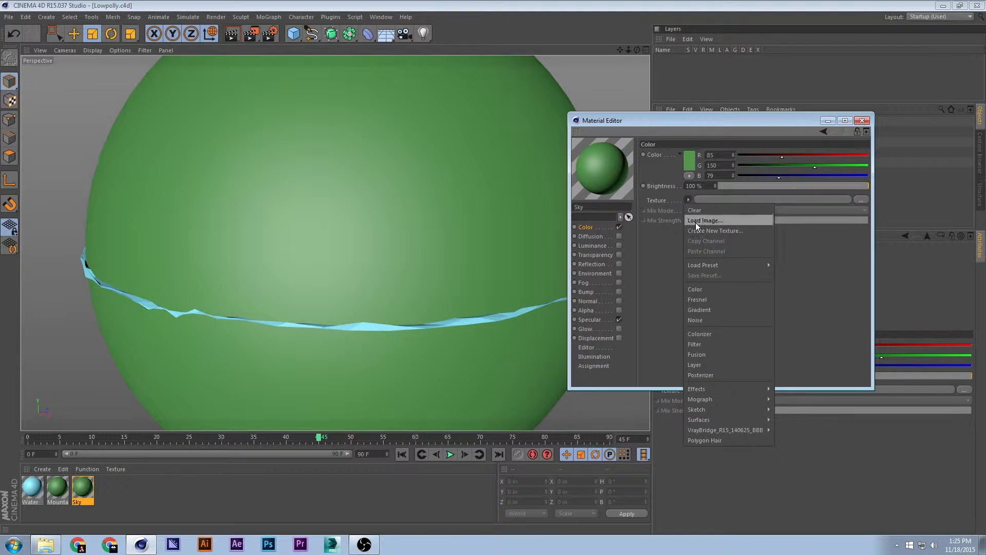
click(716, 310)
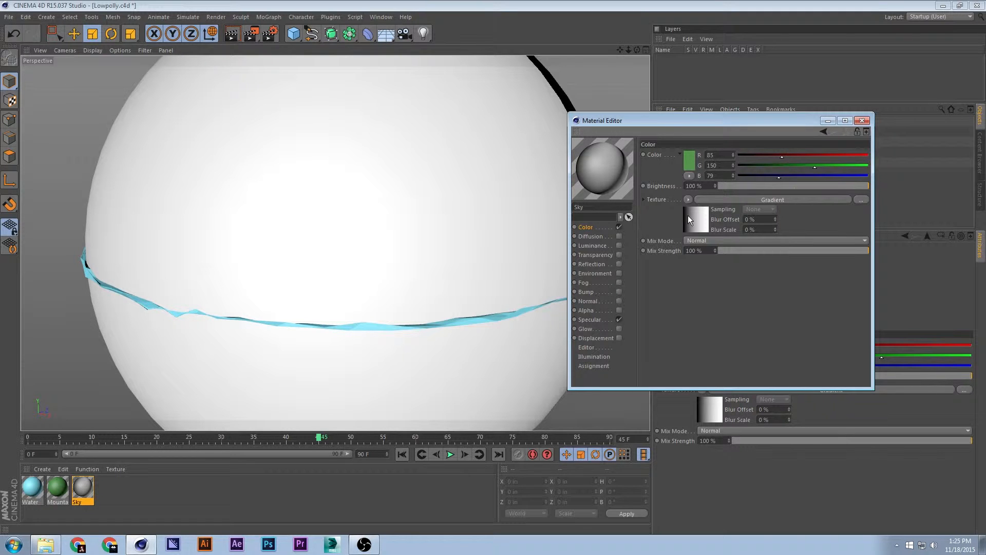
drag(716, 120, 798, 146)
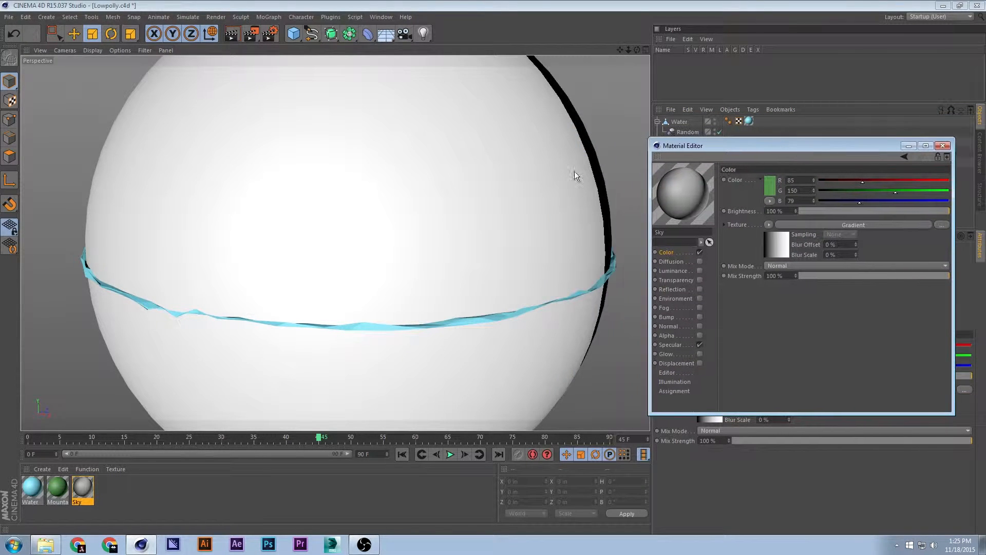
scroll(470, 177, down, 5)
alt+drag(473, 183, 495, 225)
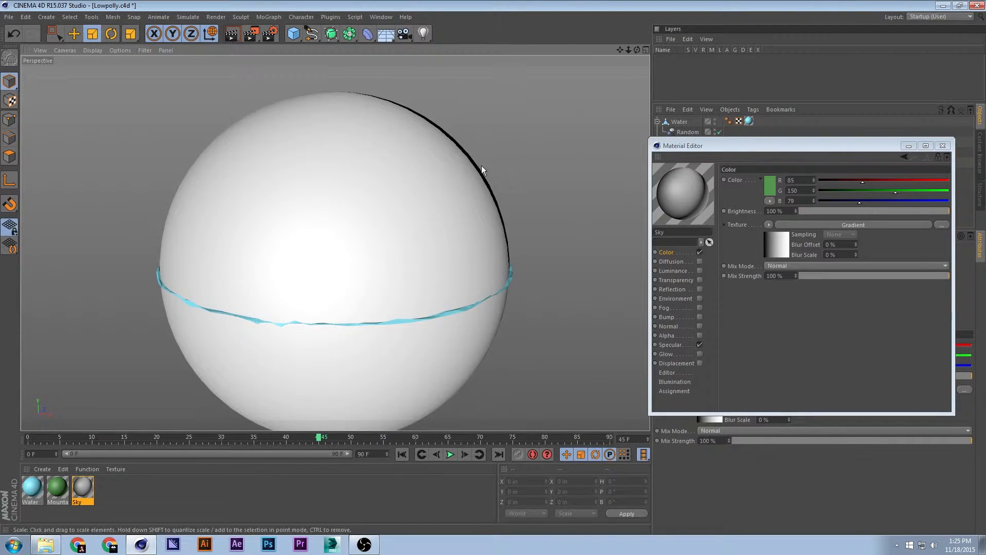
alt+drag(482, 166, 479, 158)
drag(722, 147, 701, 227)
click(544, 180)
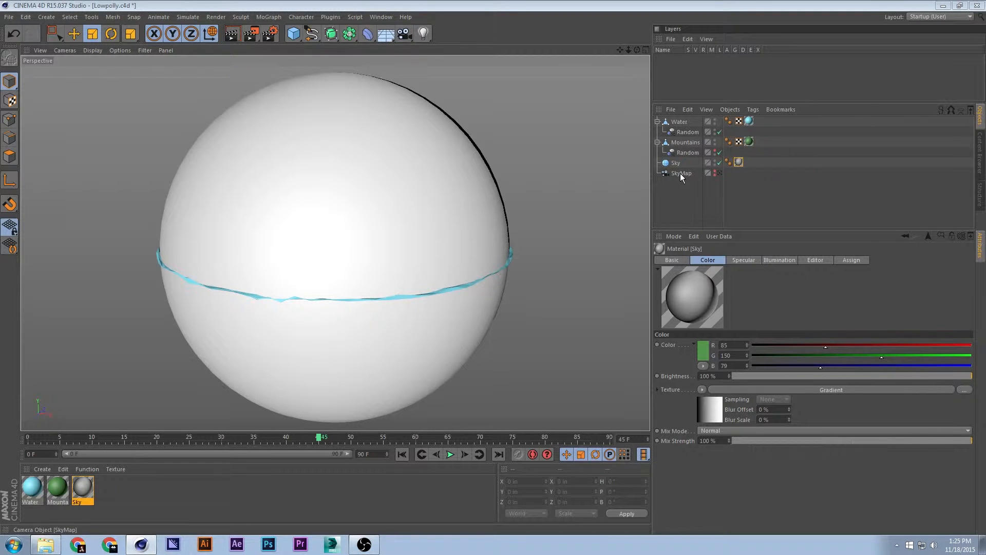
Set the Sky texture tag to Camera Mapping projection through the SkyMap camera, with tiling turned off
click(738, 162)
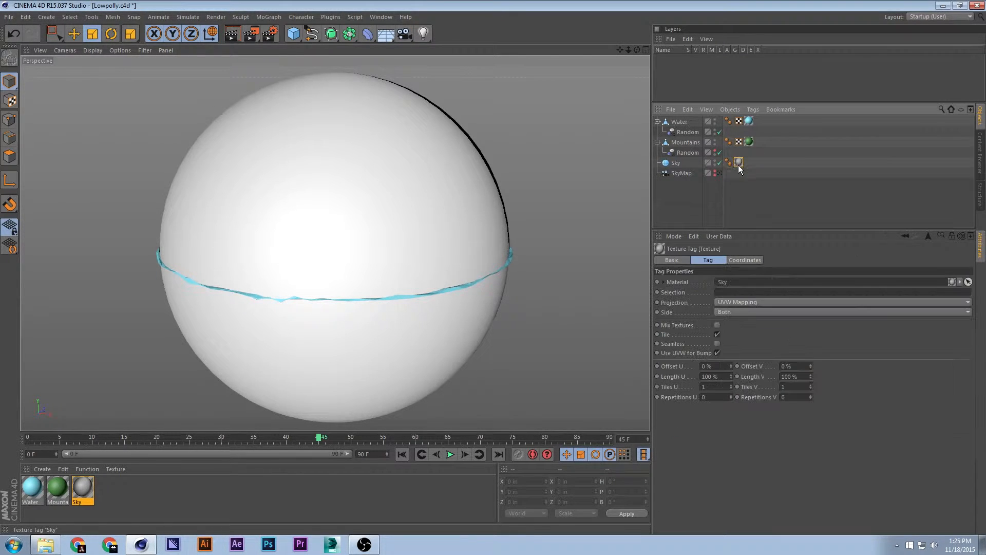
click(737, 302)
click(759, 396)
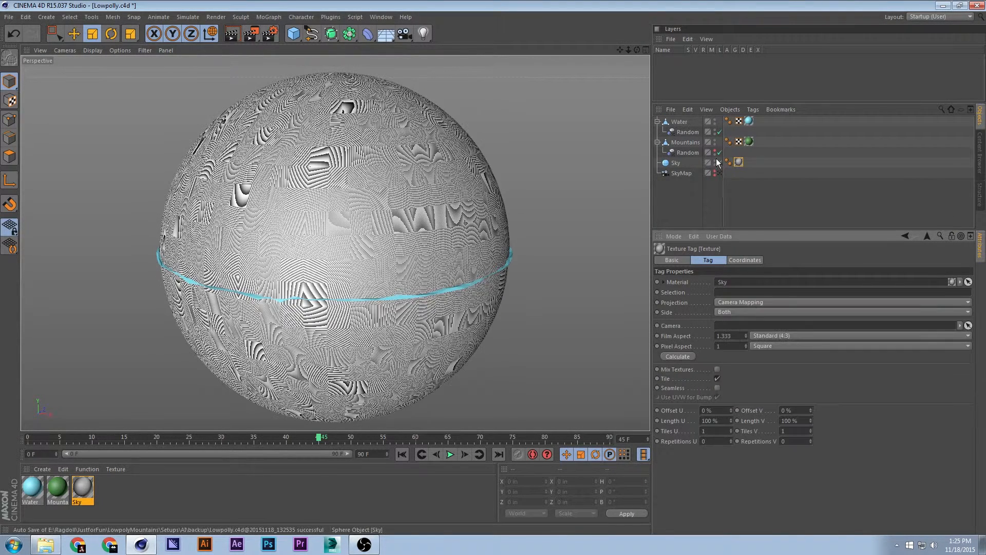
drag(682, 171, 741, 326)
scroll(412, 258, up, 5)
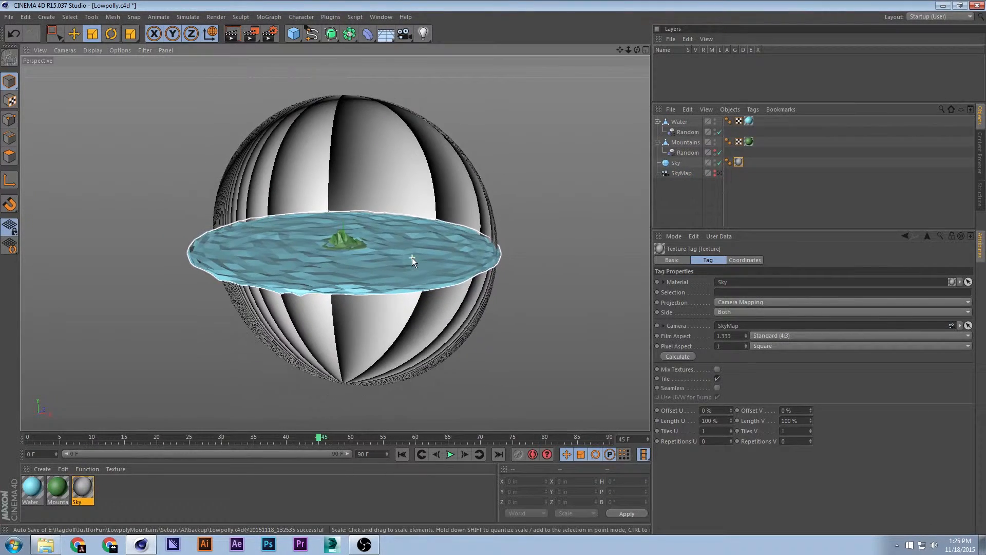
scroll(423, 251, down, 1)
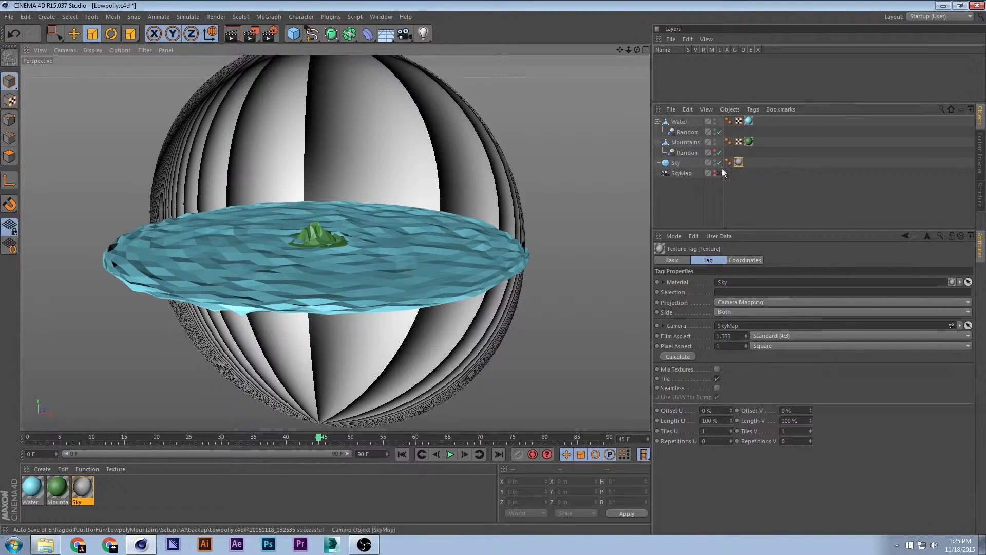
click(716, 378)
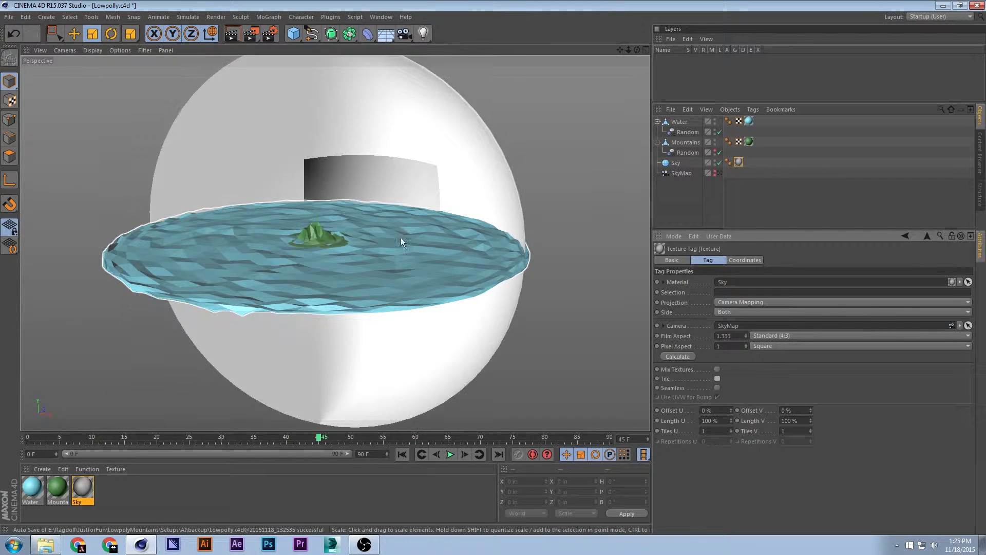
Rotate the SkyMap camera to a pitch of 90° so that it points straight up
click(673, 163)
click(679, 173)
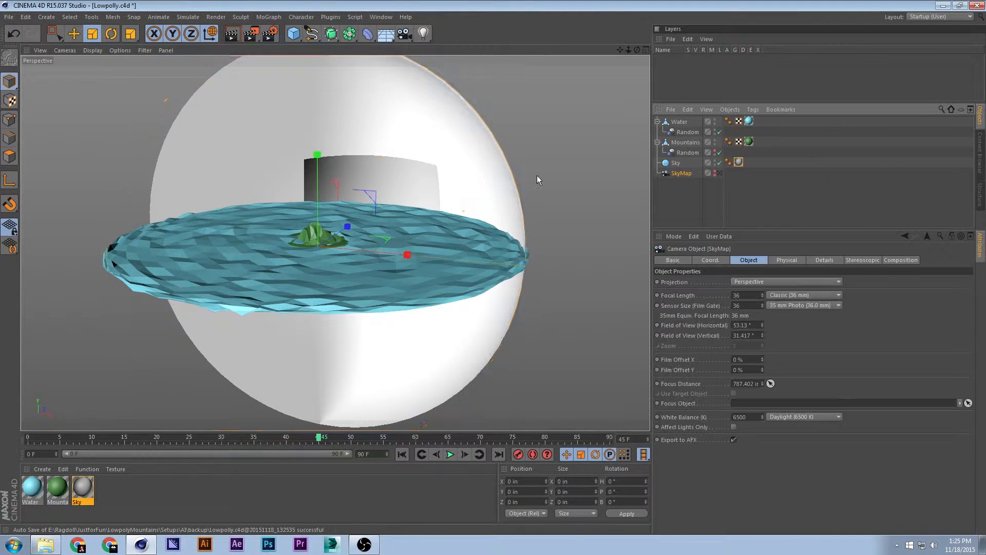
key(r)
drag(331, 193, 257, 366)
key(ctrl+z)
drag(303, 211, 288, 323)
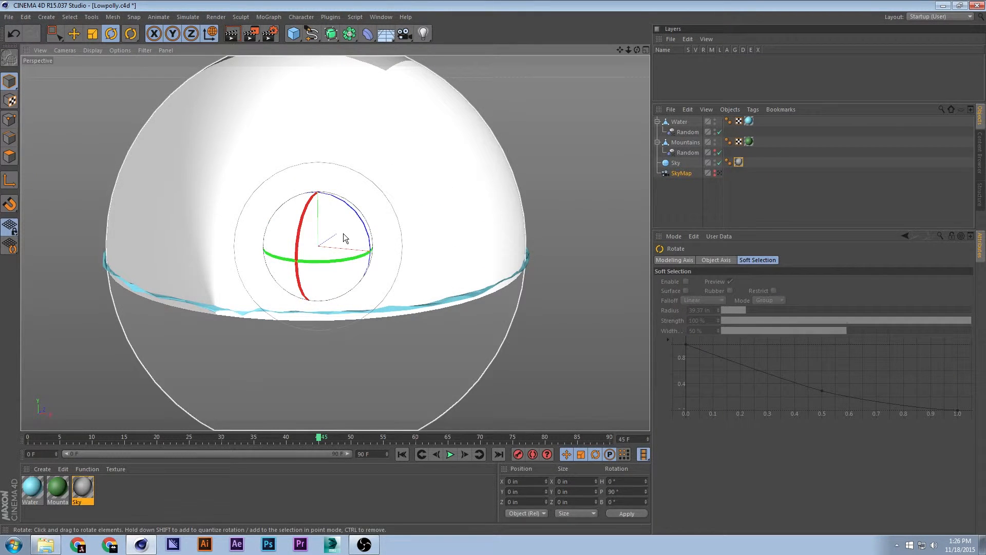
alt+drag(345, 238, 314, 231)
mouse_move(417, 260)
alt+mouse_down()
mouse_move(385, 246)
mouse_move(370, 321)
alt+mouse_up()
scroll(348, 264, up, 5)
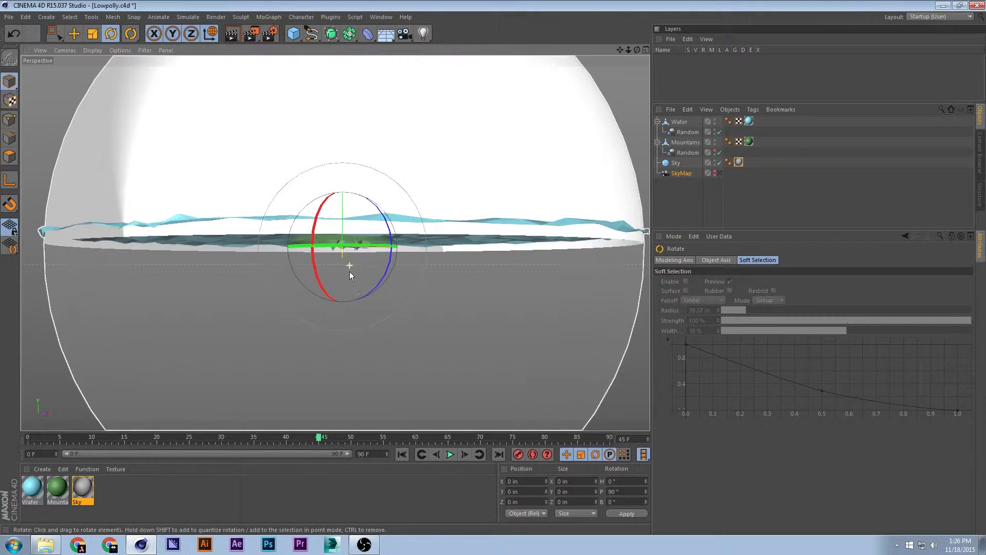
alt+drag(348, 269, 350, 262)
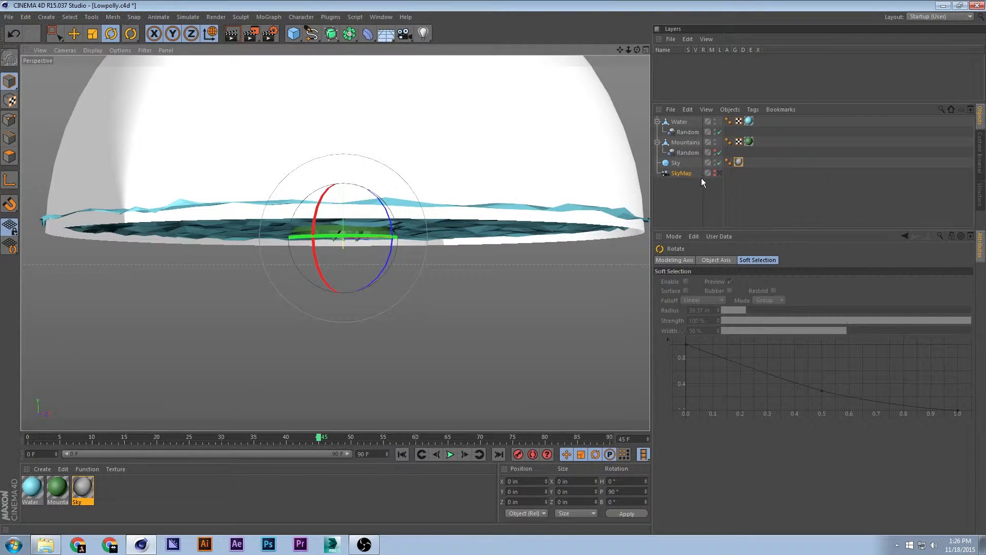
Hide the Water and Mountains objects to expose the projection on the Sky sphere
click(691, 173)
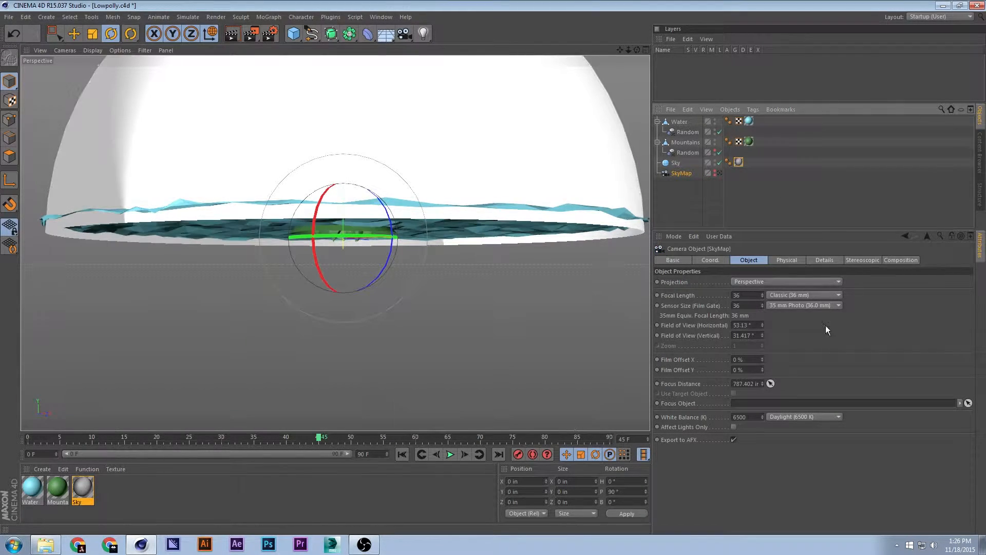
alt+drag(396, 230, 390, 157)
key(w)
scroll(375, 221, up, 2)
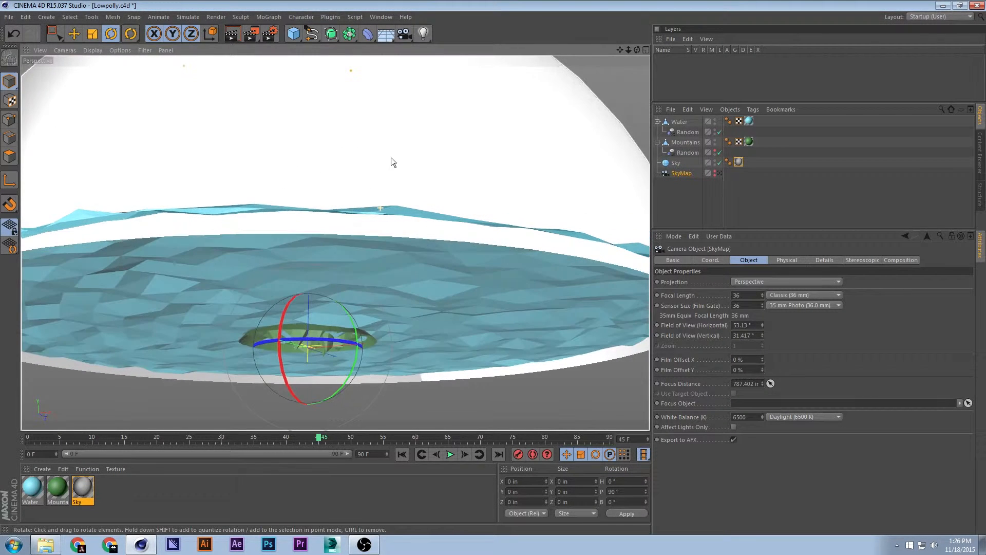
alt+drag(379, 283, 381, 292)
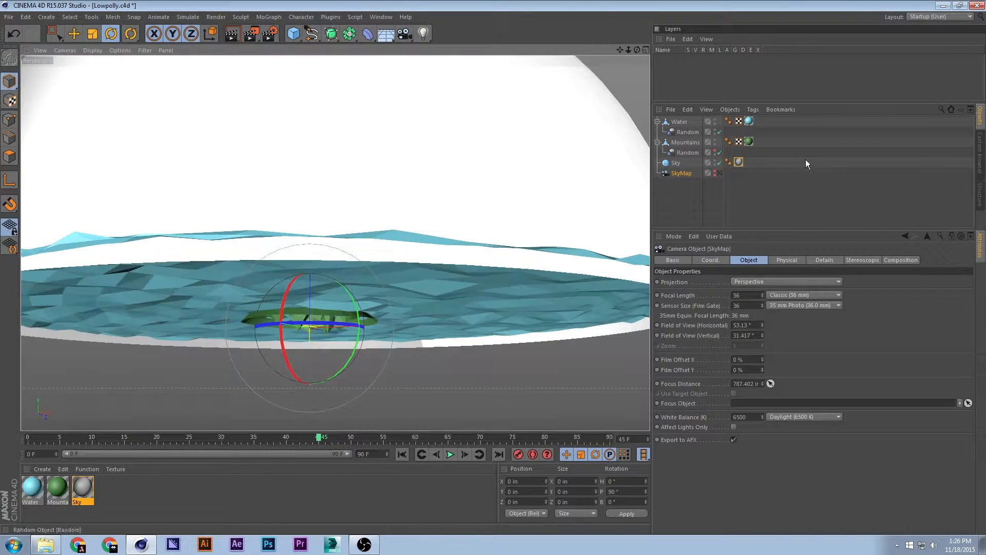
click(713, 121)
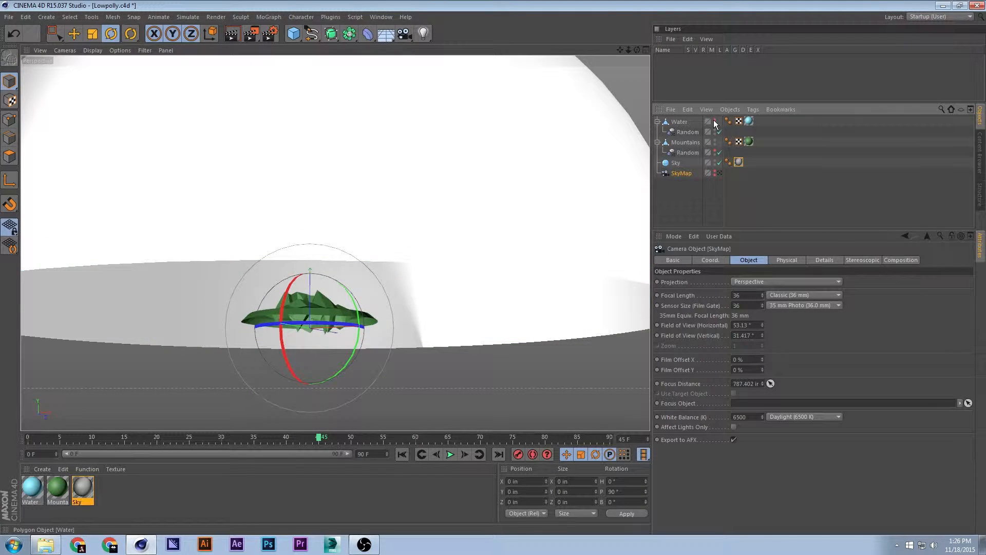
click(714, 142)
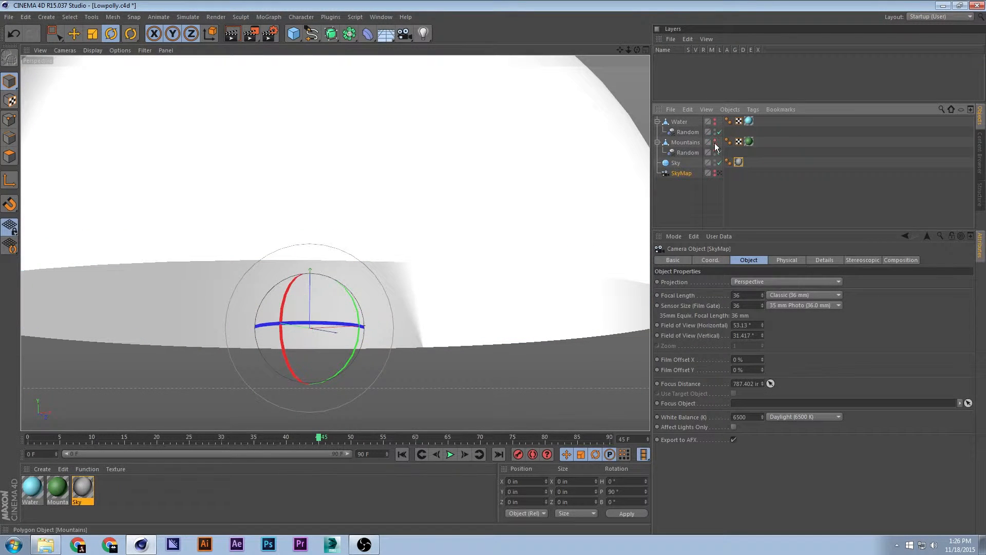
alt+drag(329, 265, 366, 245)
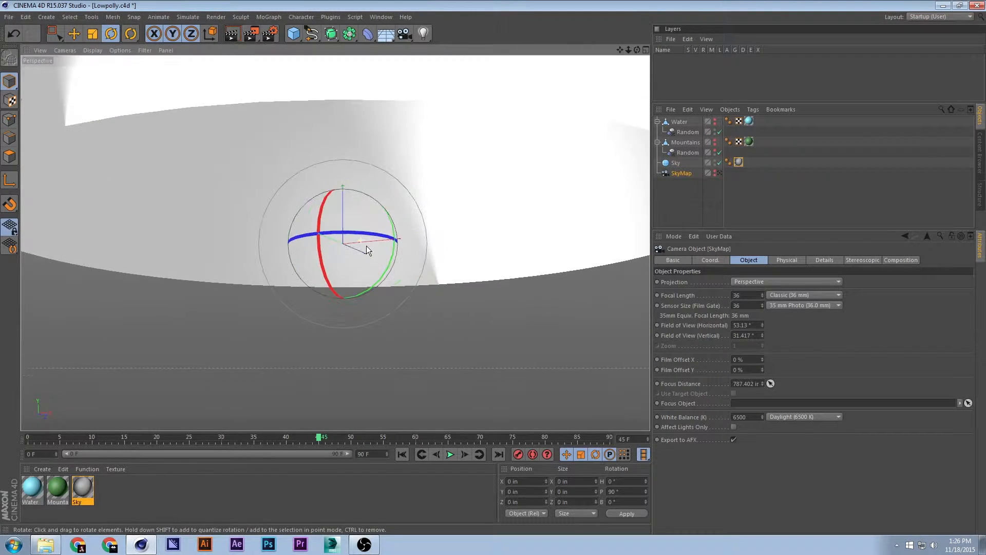
Widen the SkyMap camera's view frustum in the viewport to a horizontal field of view of about 167°
click(831, 200)
click(679, 173)
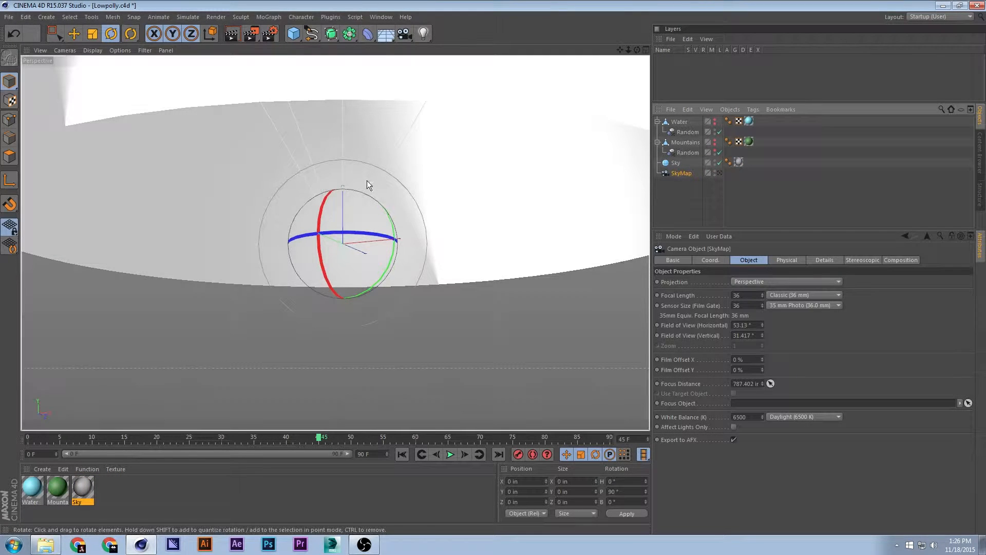
alt+drag(366, 181, 387, 214)
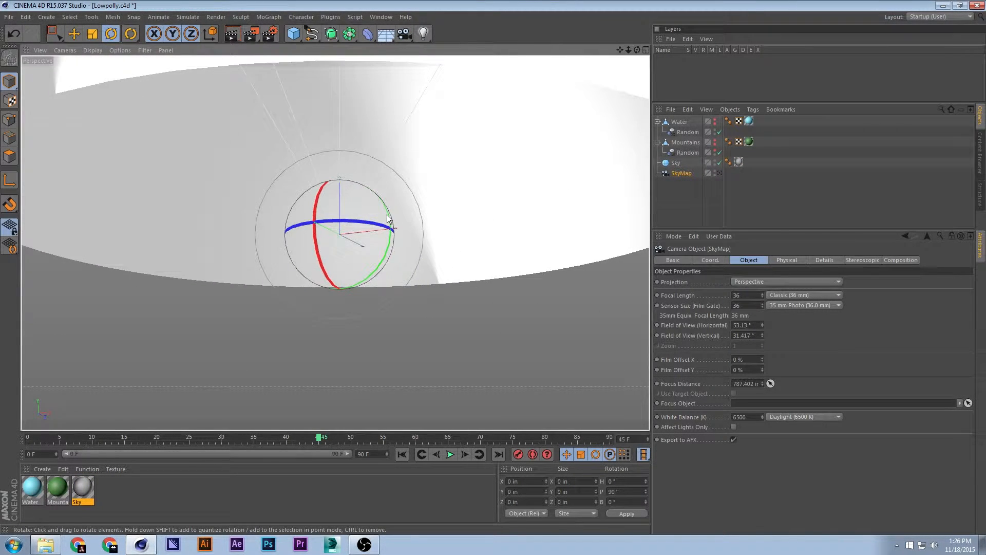
alt+middle_drag(380, 172, 386, 207)
scroll(386, 206, down, 5)
scroll(386, 207, down, 5)
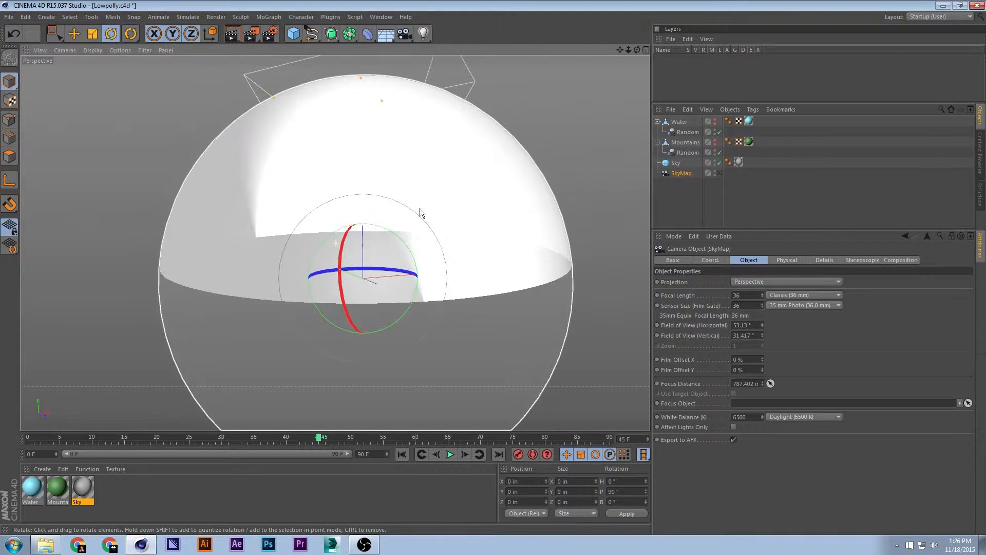
drag(216, 104, 97, 349)
scroll(204, 246, down, 1)
scroll(151, 210, down, 2)
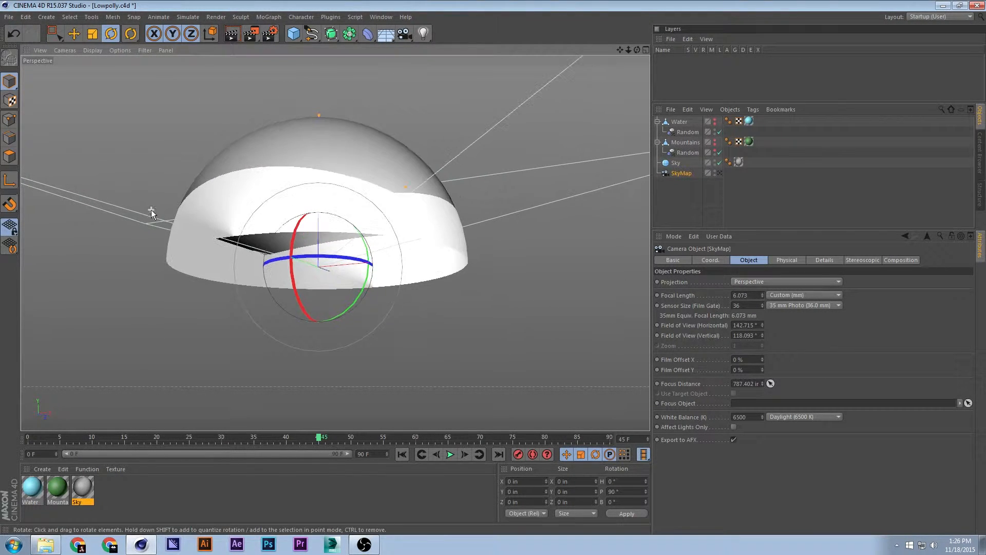
alt+drag(282, 209, 251, 278)
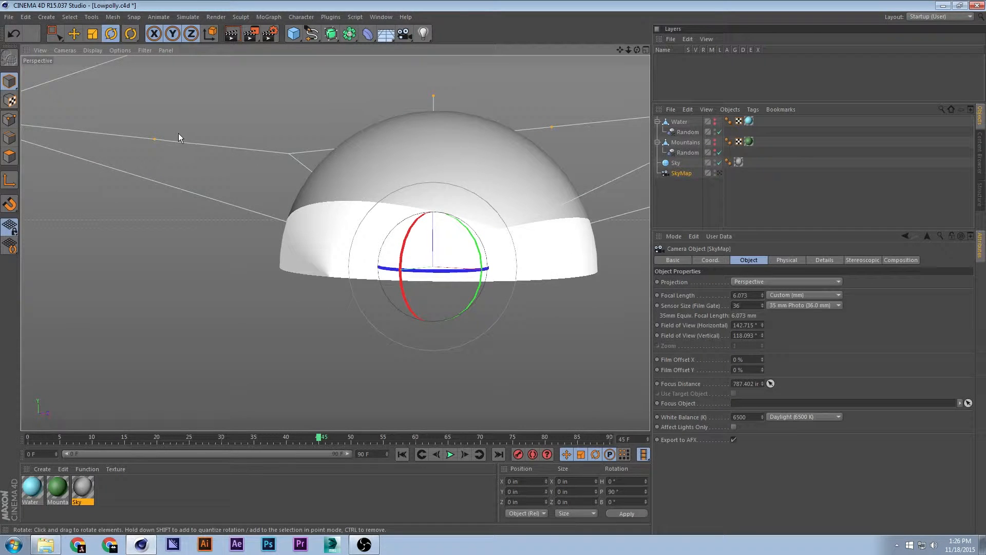
drag(153, 140, 7, 205)
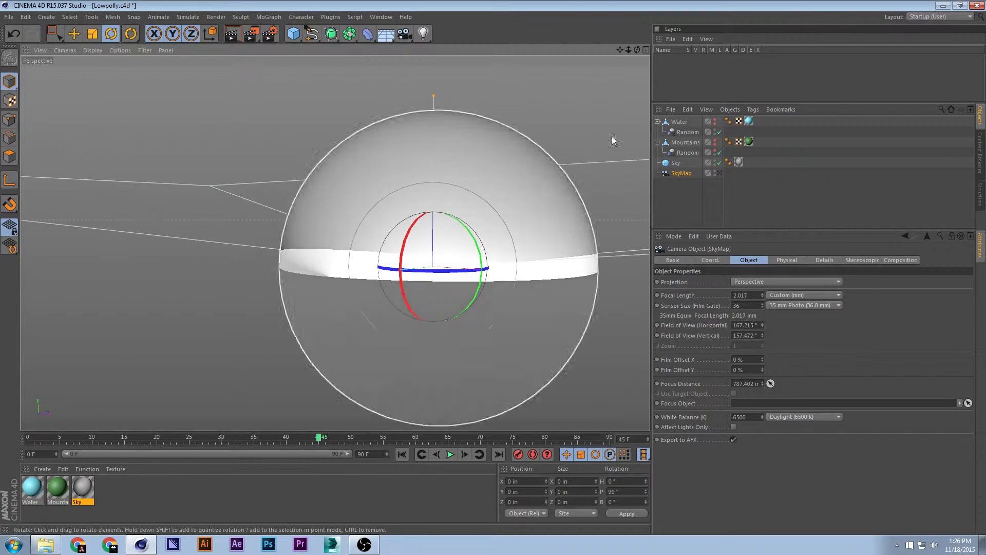
Set the SkyMap camera's horizontal field of view to 174°, focal length to 1 and sensor size to 1000
drag(763, 326, 763, 308)
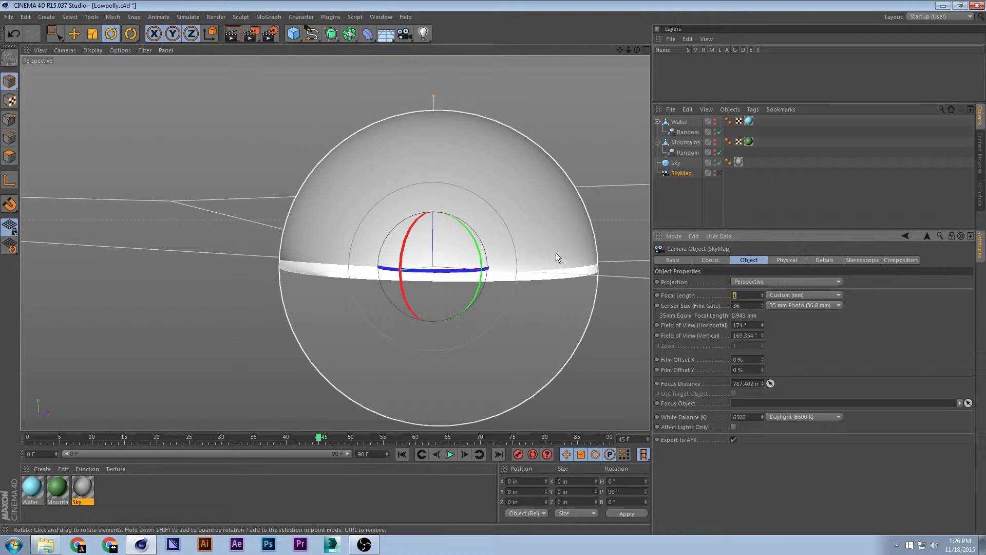
mouse_move(761, 305)
mouse_down()
mouse_move(761, 282)
mouse_move(761, 299)
mouse_move(761, 287)
mouse_move(745, 306)
mouse_up()
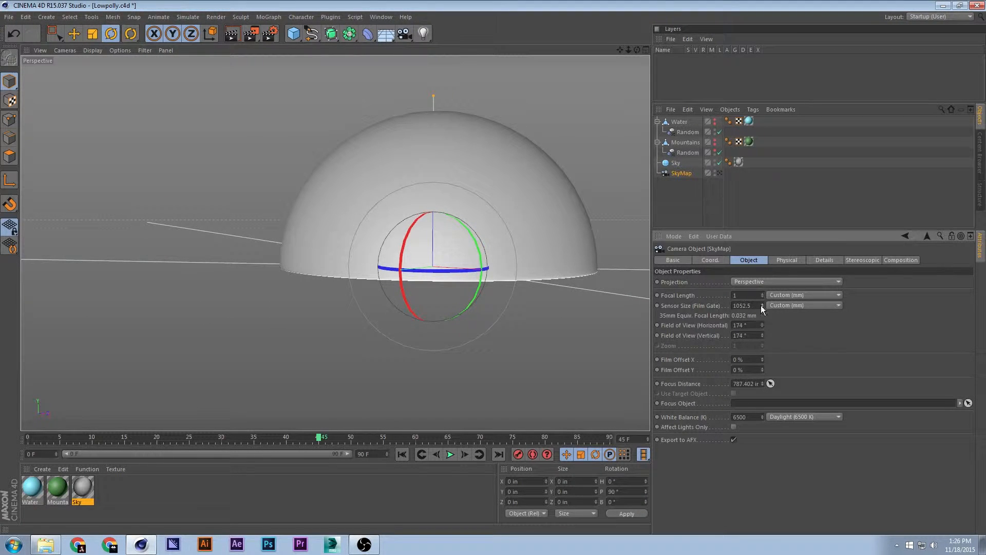
text(1000)
key(Return)
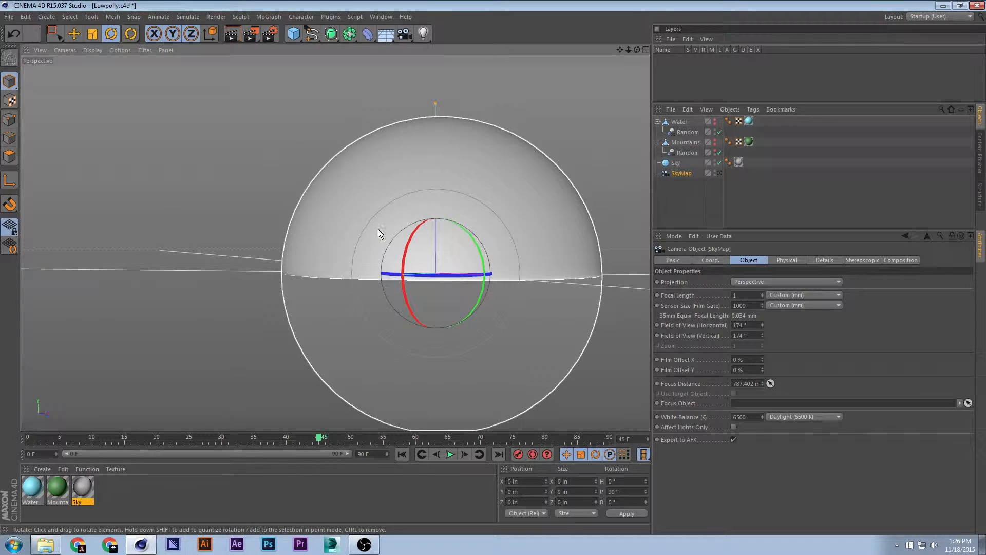
key(e)
drag(378, 229, 524, 100)
key(ctrl+z)
Open the Sky material for editing from the texture tag on the Sky object
alt+drag(427, 182, 445, 192)
scroll(456, 206, up, 2)
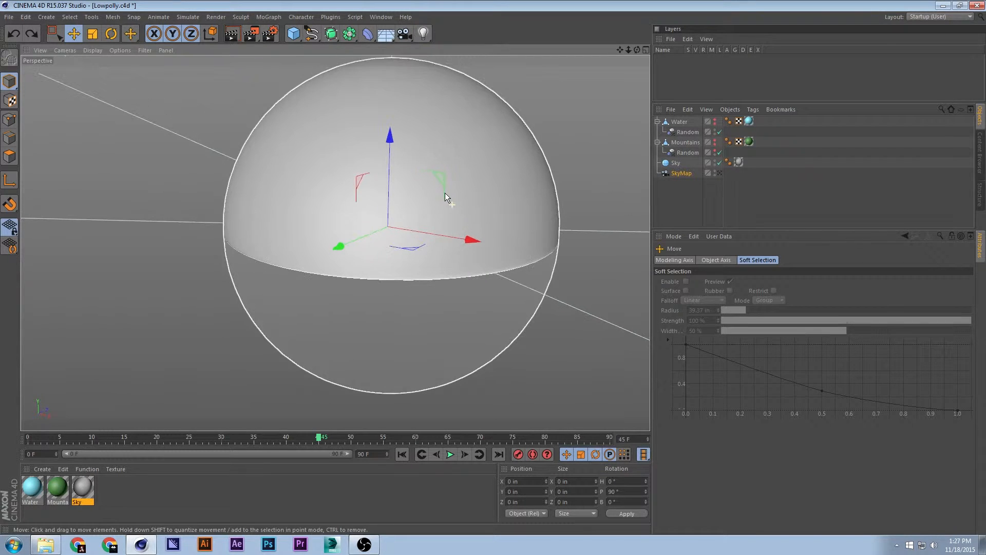
click(754, 183)
click(739, 163)
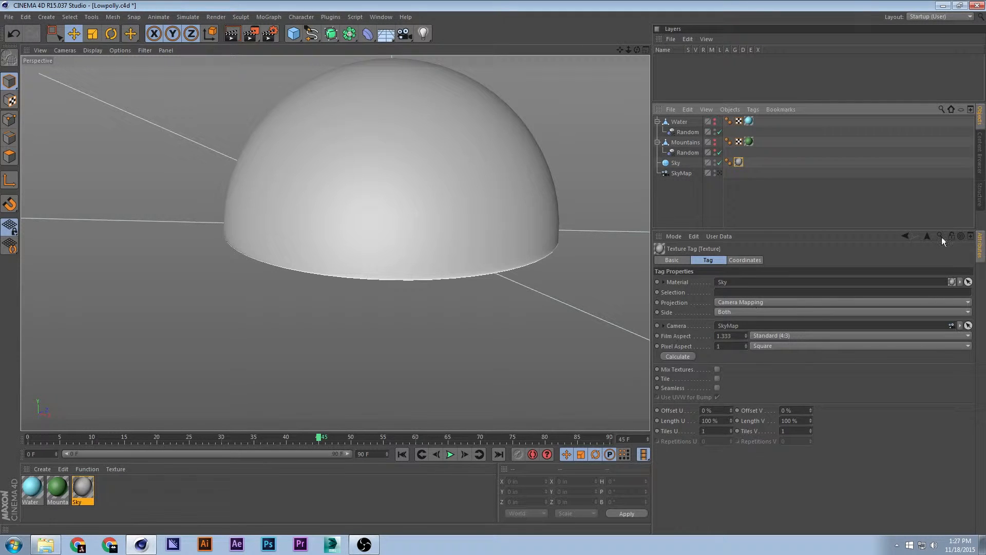
double_click(952, 281)
drag(896, 167, 656, 155)
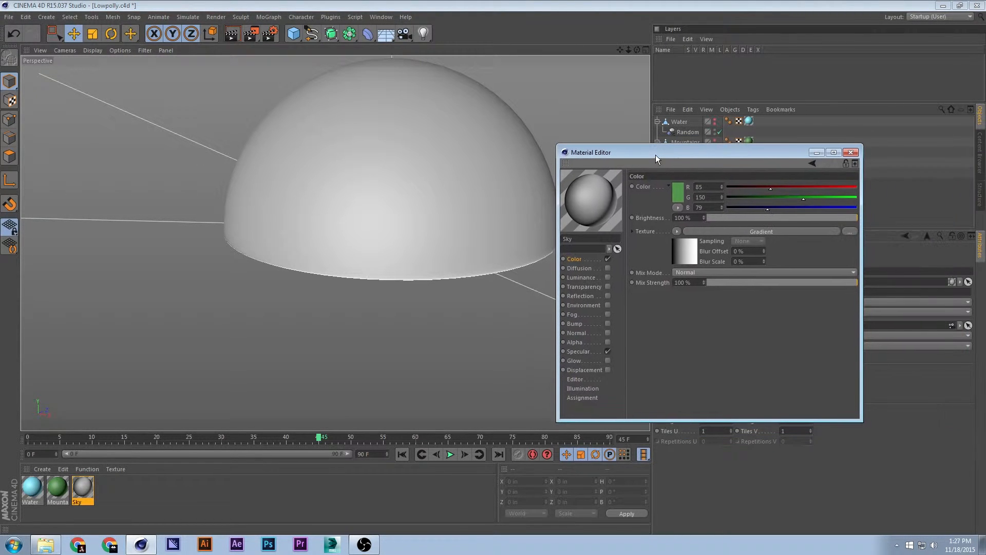
Change the gradient type of the Sky material's color texture to 2D - Circular
click(687, 255)
click(679, 274)
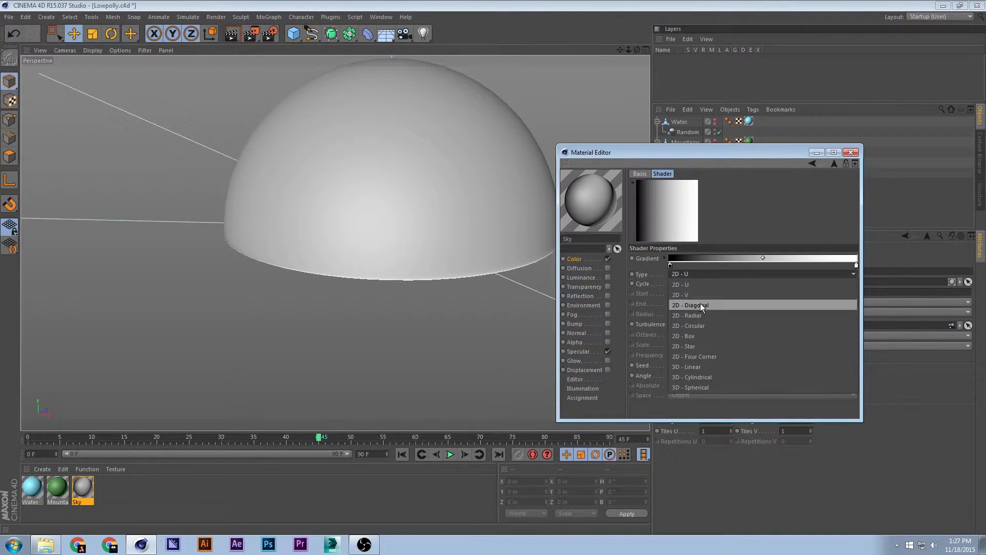
click(713, 315)
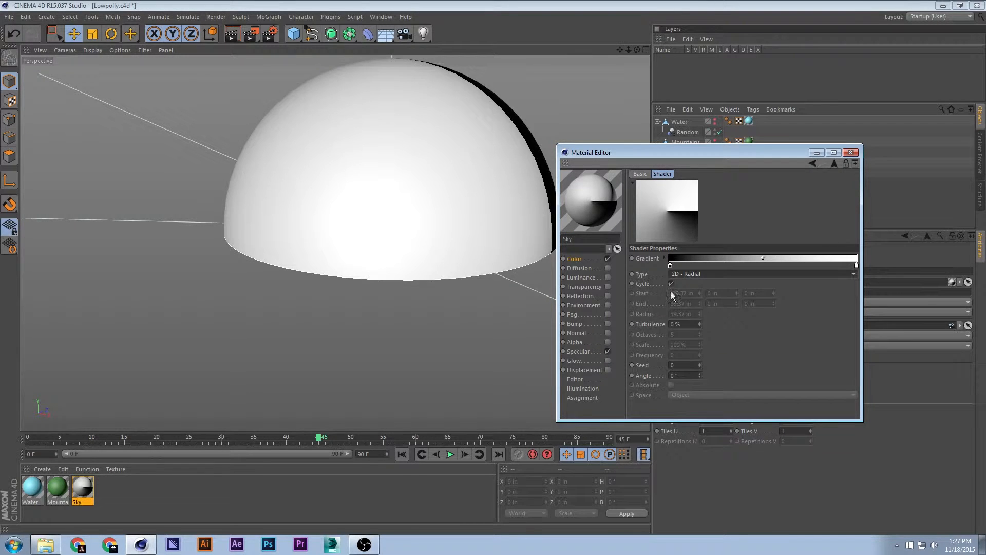
click(692, 266)
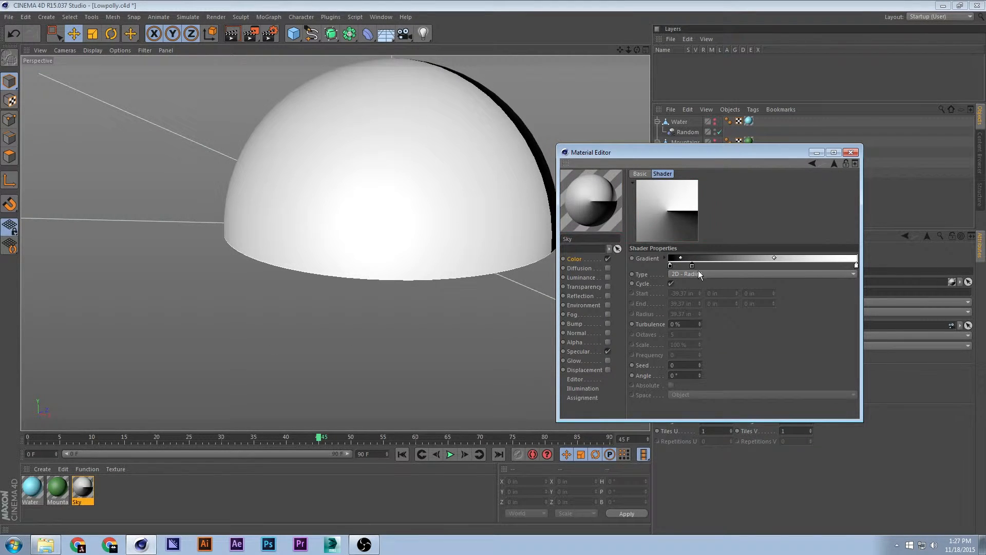
click(697, 270)
click(707, 322)
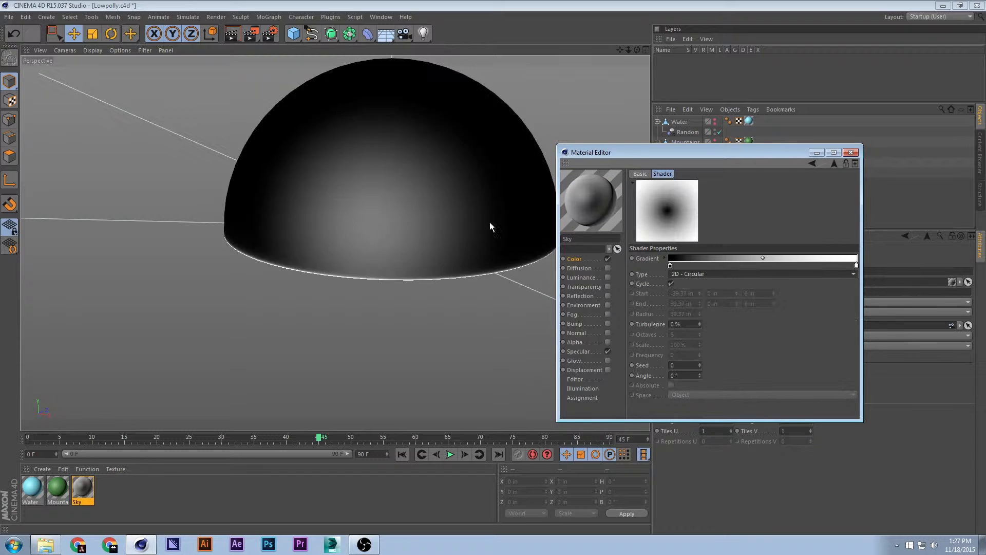
alt+drag(334, 242, 433, 175)
alt+drag(407, 207, 482, 160)
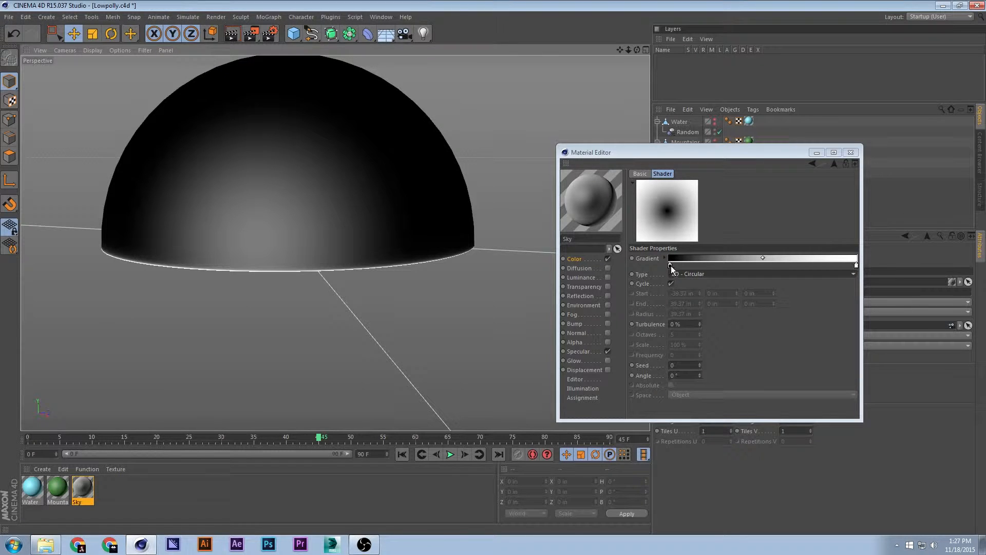
Move the gradient's white knot almost all the way to the black knot, so the blend falls near the dome's horizon
mouse_move(670, 266)
mouse_down()
mouse_move(717, 265)
mouse_move(667, 265)
mouse_up()
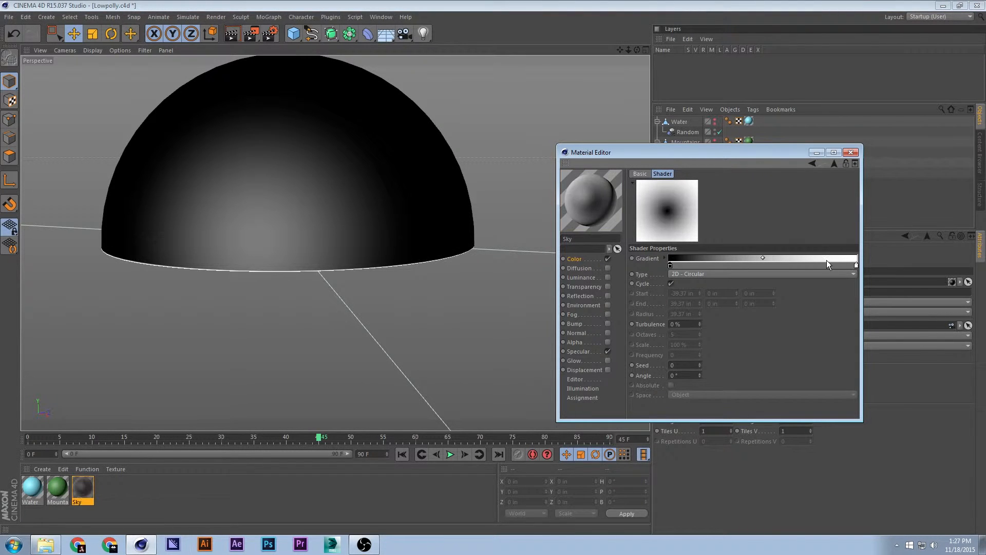
drag(856, 265, 679, 265)
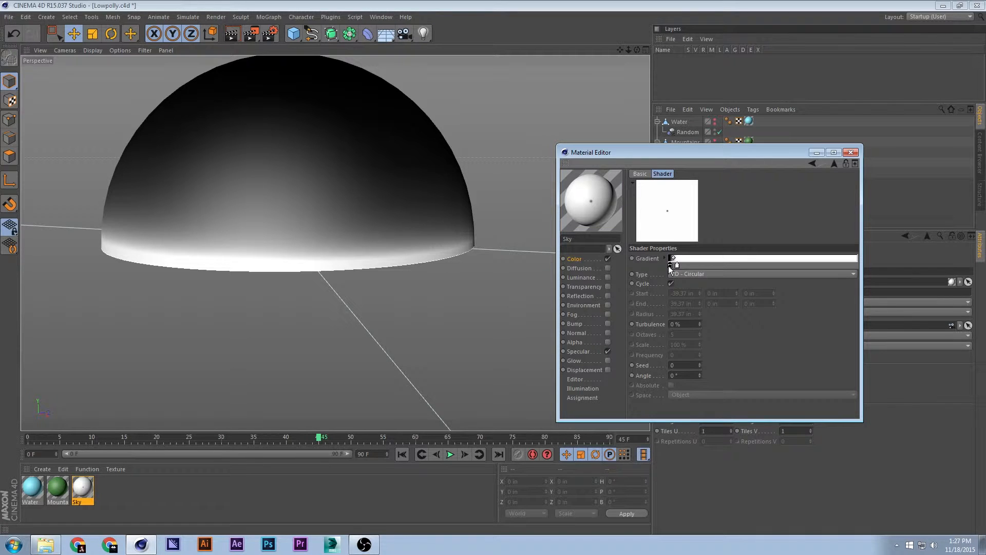
alt+middle_drag(324, 221, 375, 199)
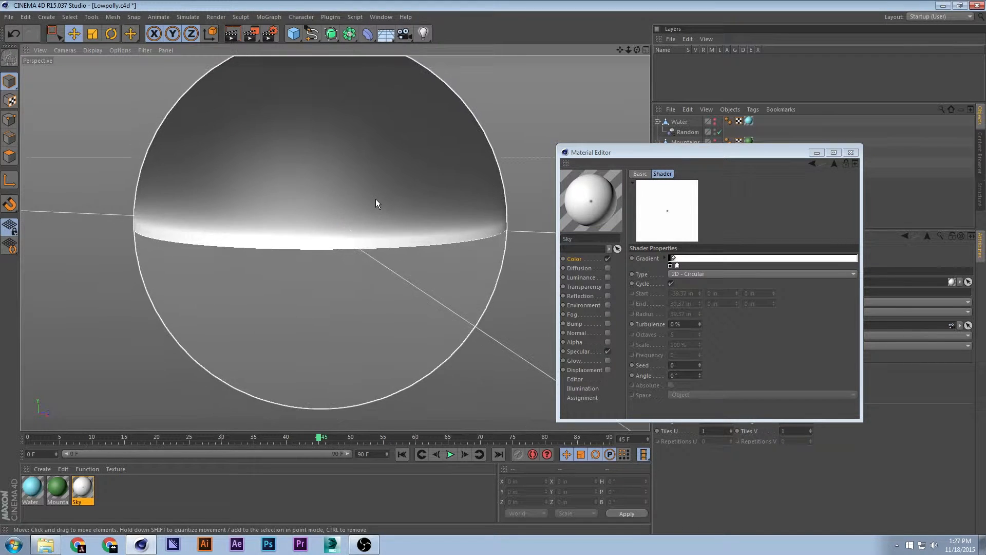
alt+drag(355, 201, 433, 212)
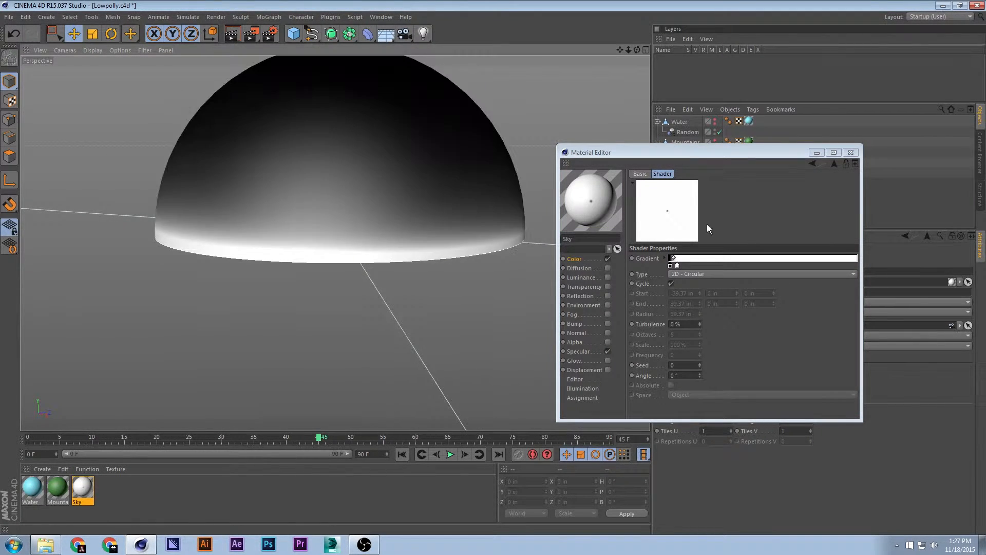
Recolor the white gradient knot to a light pink with RGB 255, 214, 210
click(676, 265)
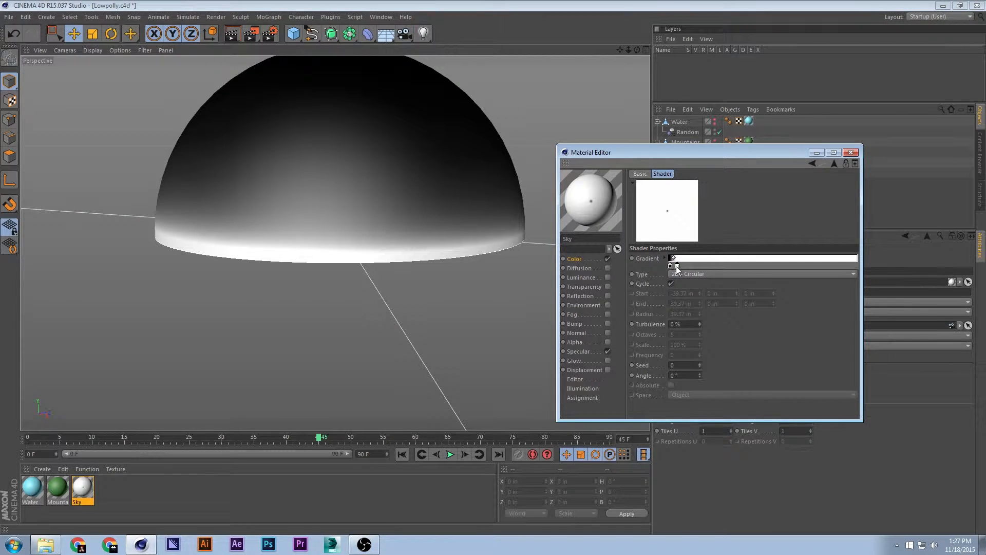
double_click(676, 266)
drag(678, 229, 728, 227)
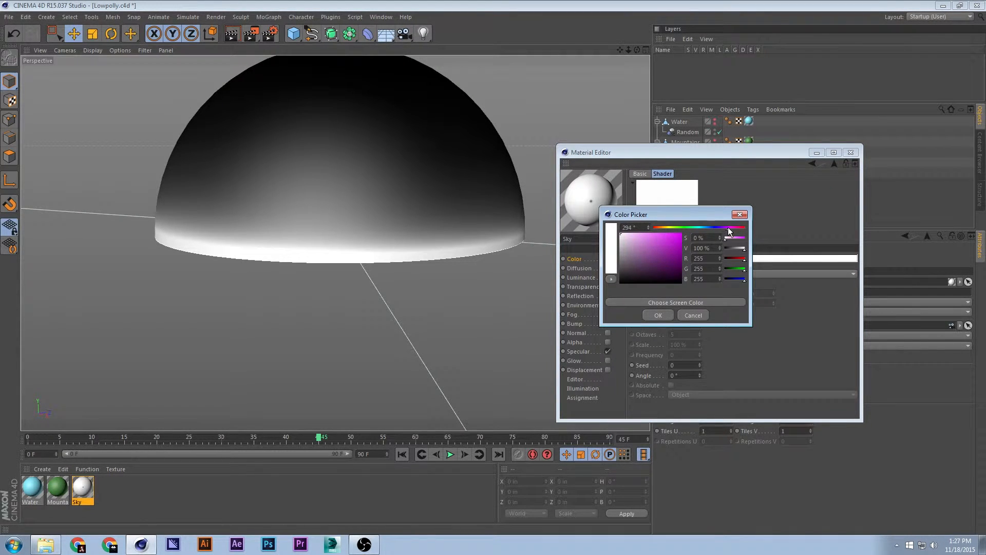
drag(623, 241, 654, 229)
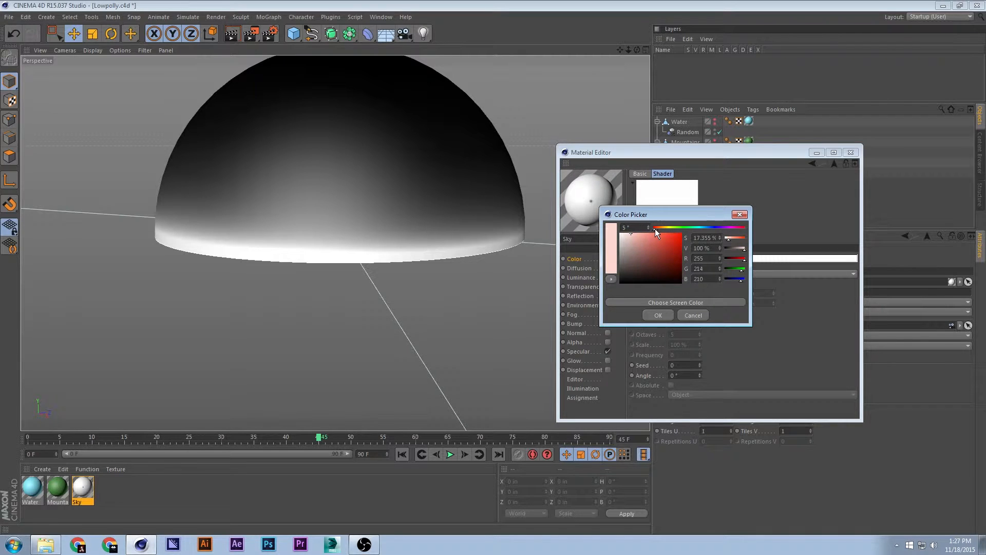
click(657, 316)
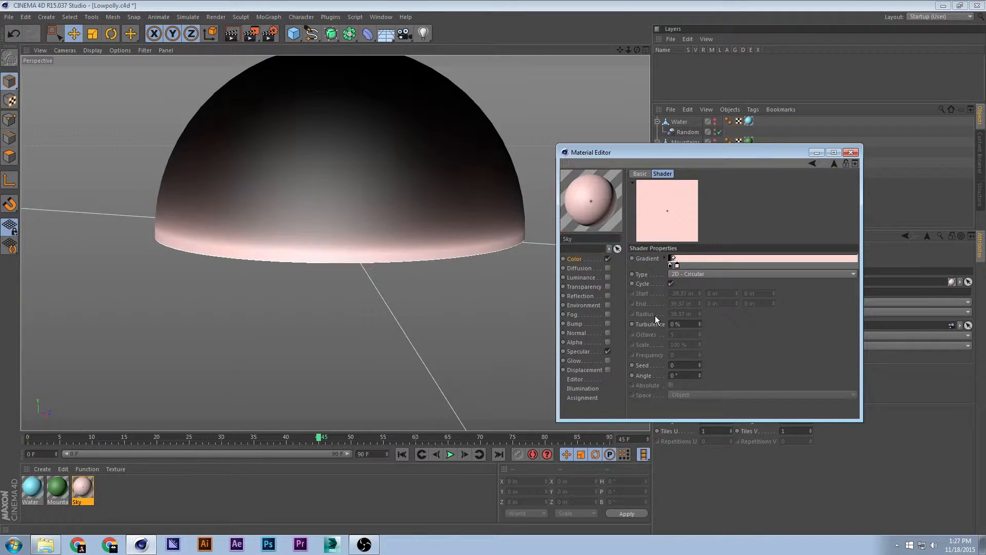
Recolor the black gradient knot to a muted teal of about RGB 83, 135, 126
double_click(674, 265)
drag(687, 229, 692, 229)
click(613, 257)
drag(618, 252, 632, 263)
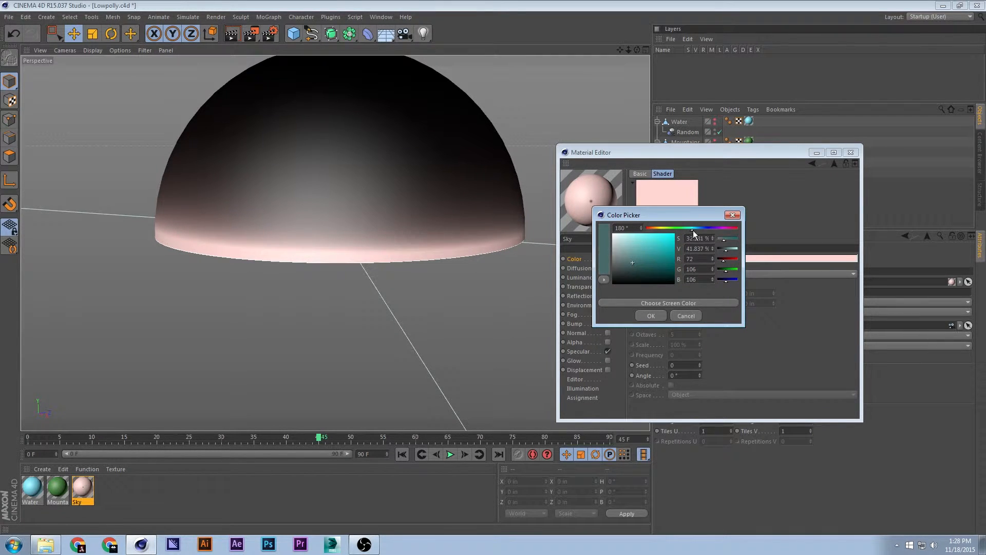
click(636, 257)
click(692, 229)
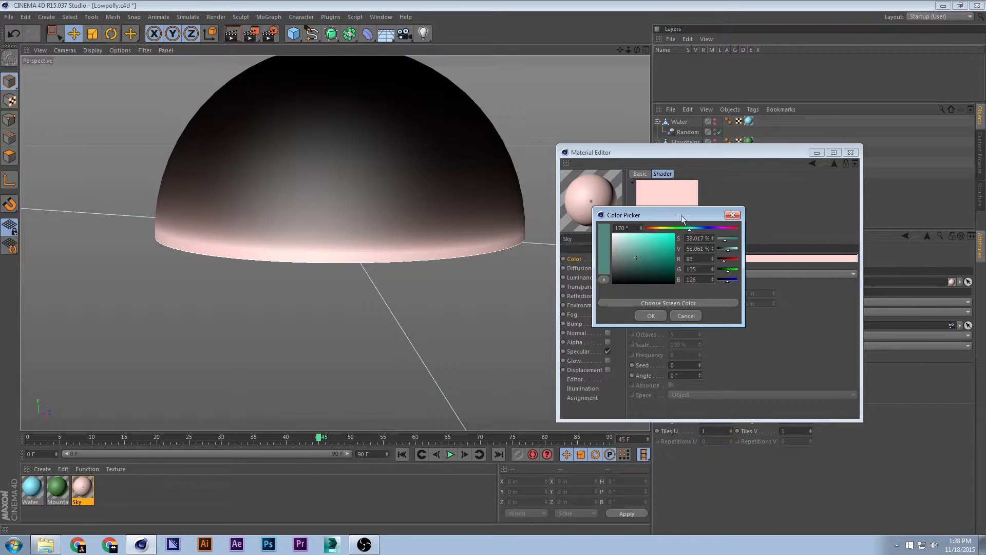
click(661, 314)
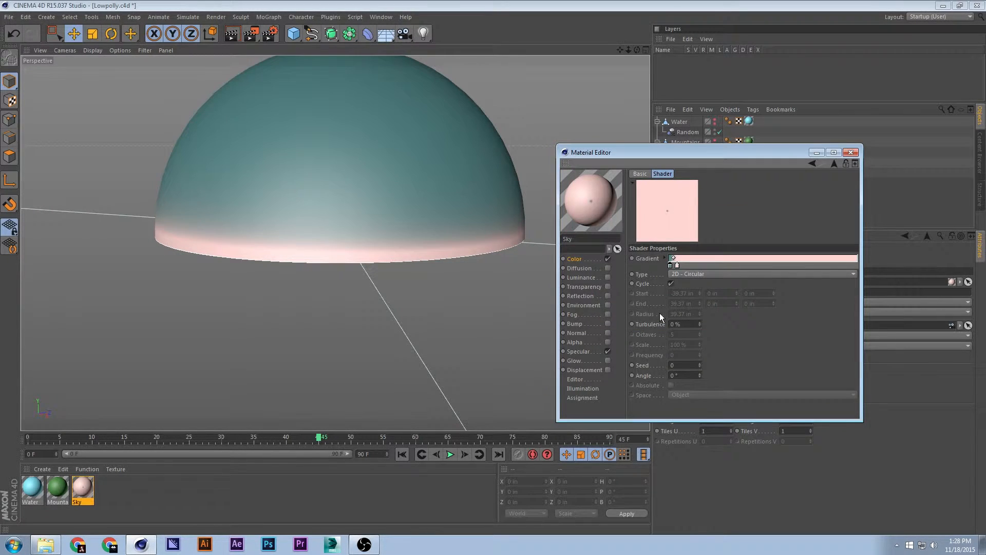
Try an extra knot just beyond the pink one in the sky gradient, and remove it again
drag(714, 152, 741, 149)
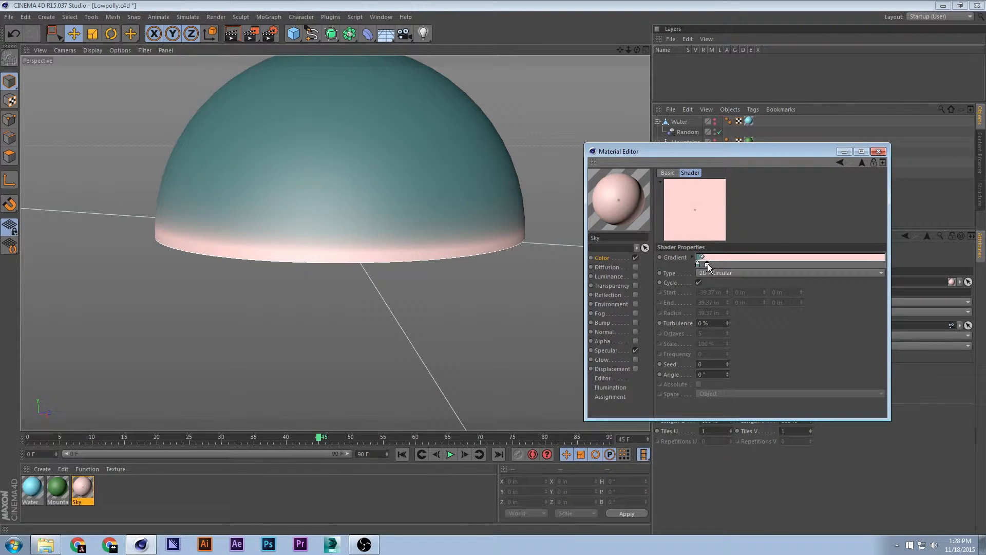
click(715, 263)
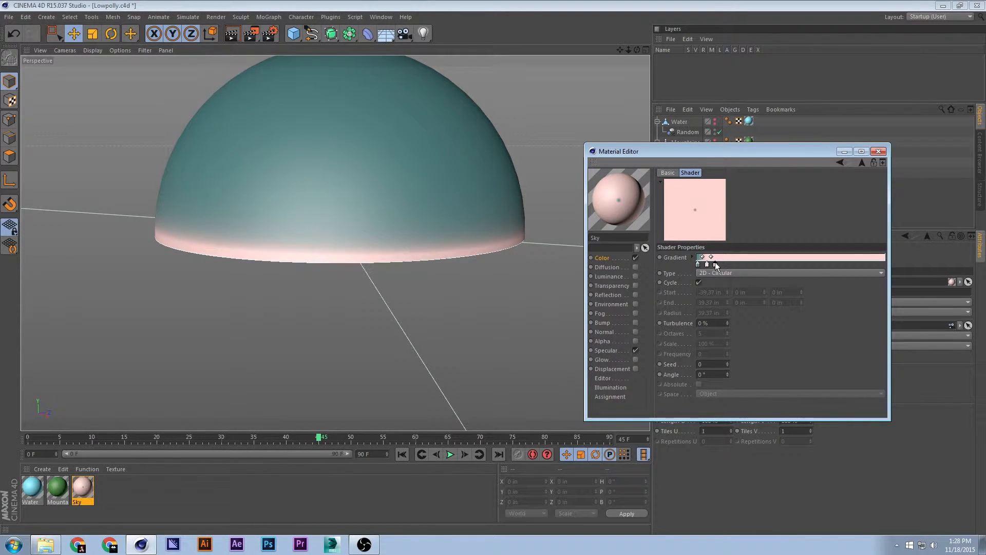
drag(715, 263, 714, 271)
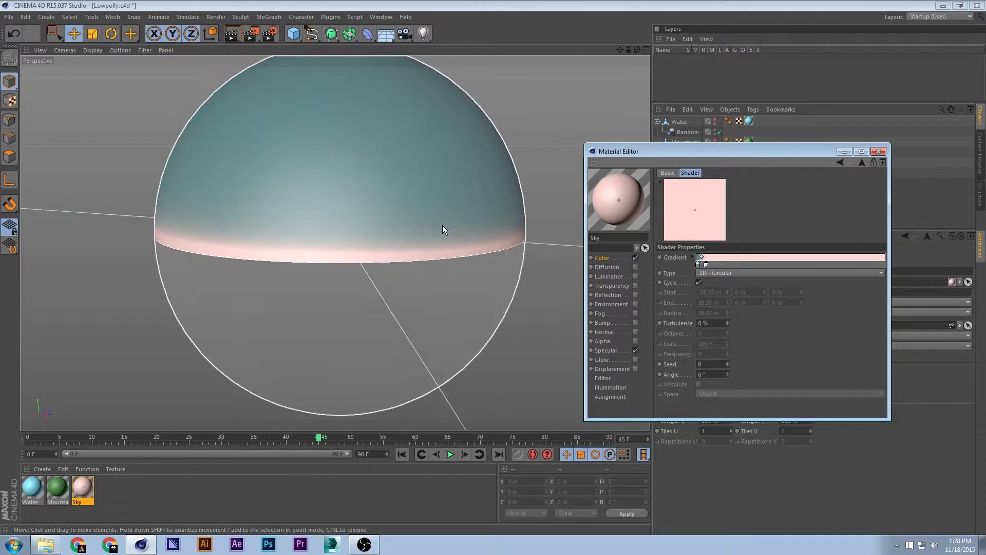
Render the textured sky dome to the Picture Viewer, and close the viewer and the Material Editor
alt+middle_drag(441, 212, 423, 223)
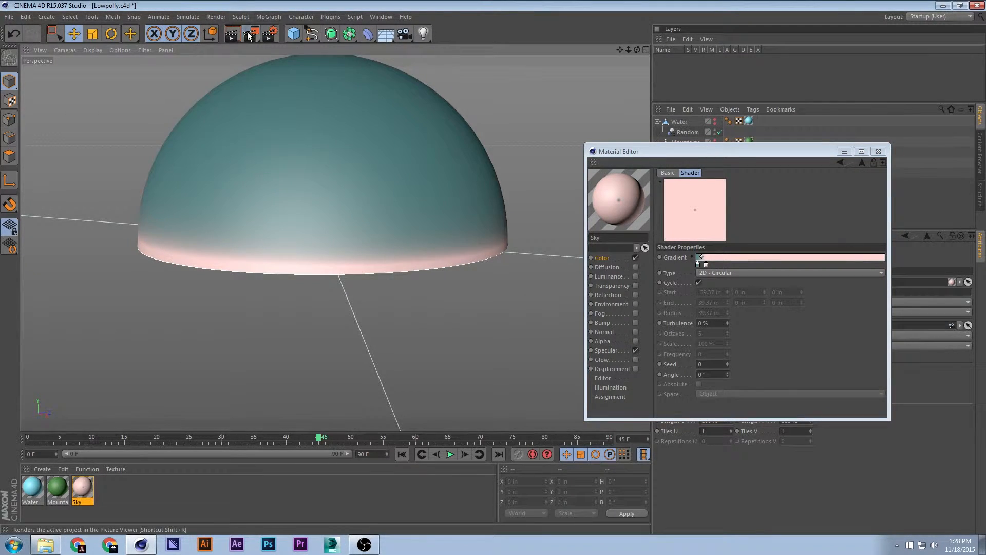
click(251, 33)
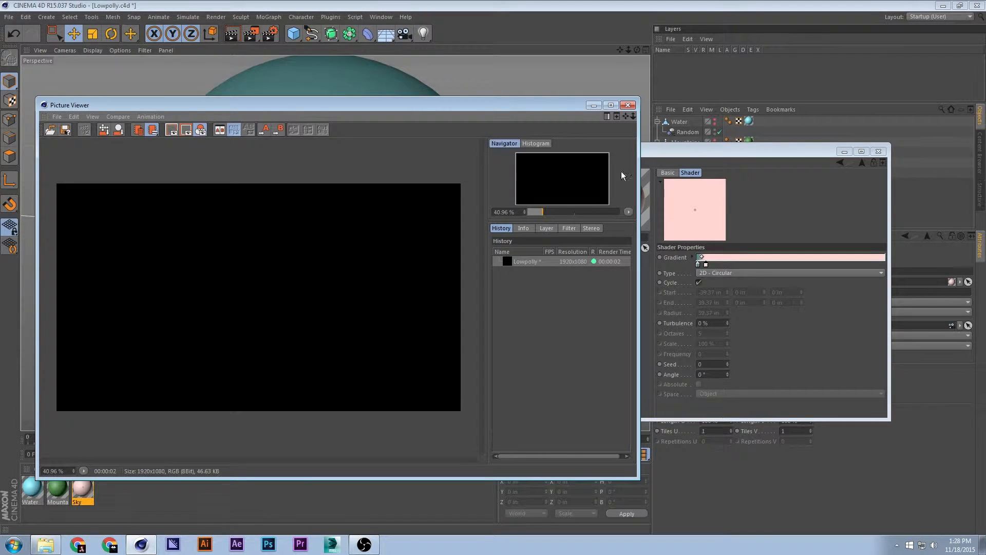
click(628, 105)
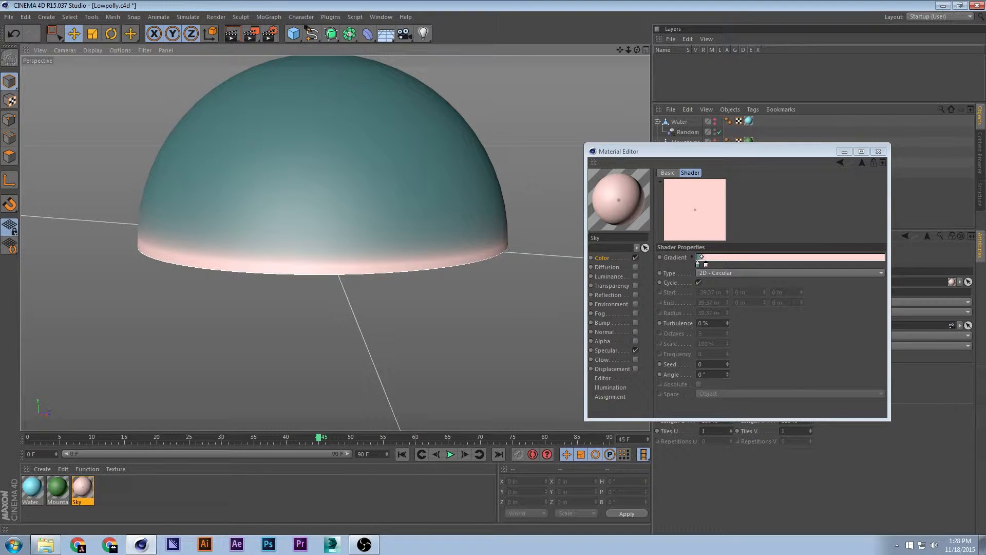
click(414, 121)
click(534, 126)
click(877, 151)
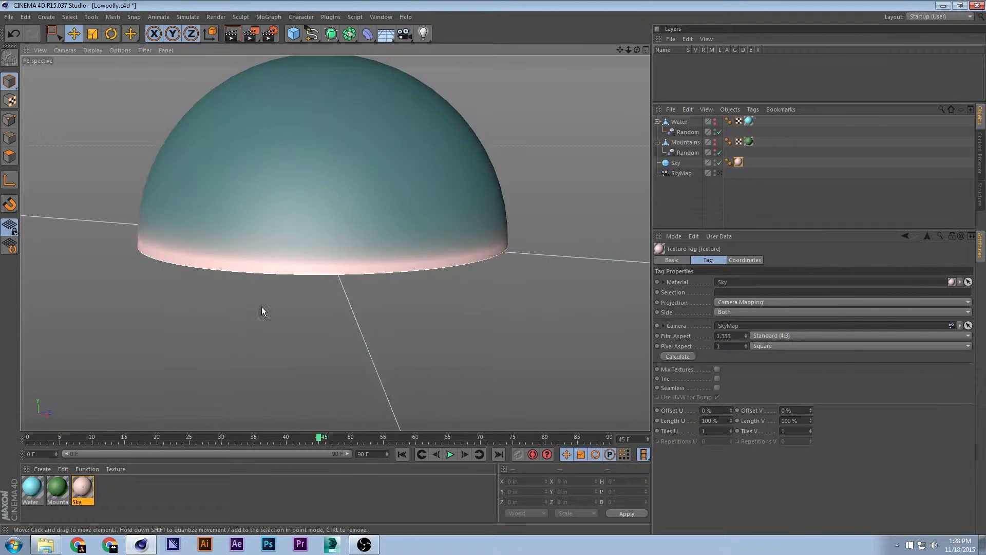
click(551, 76)
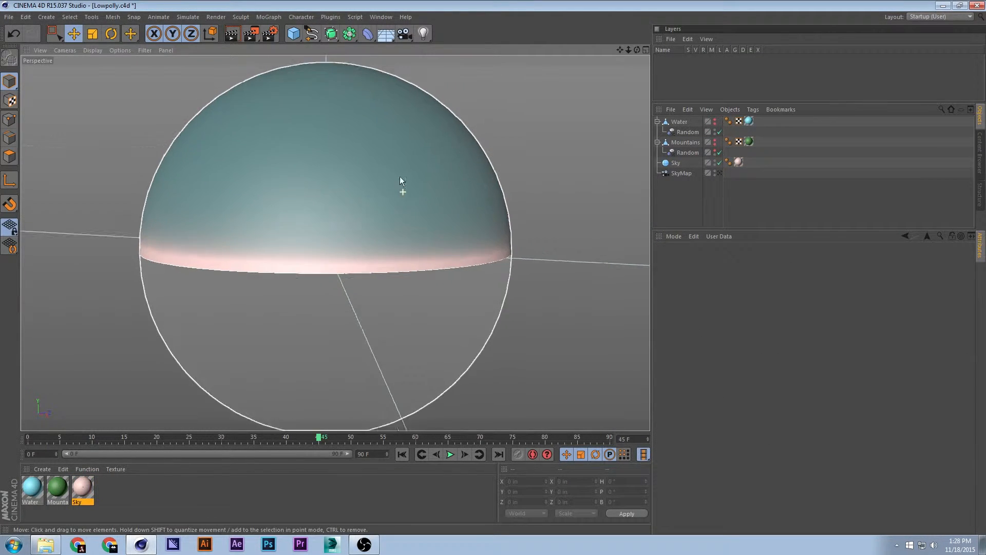
Hide the Sky sphere in the viewport and make the Mountains and Water objects visible again
alt+drag(403, 192, 407, 214)
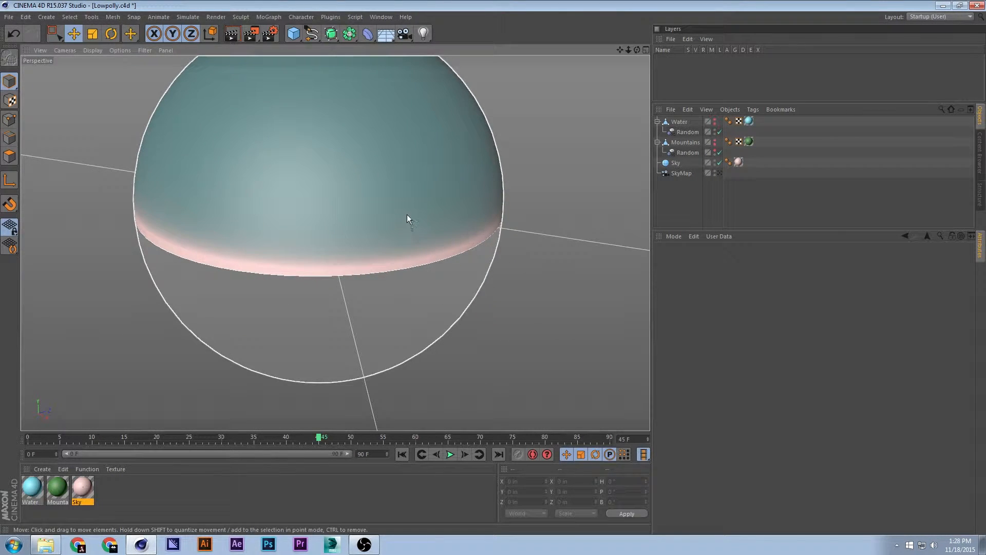
click(714, 175)
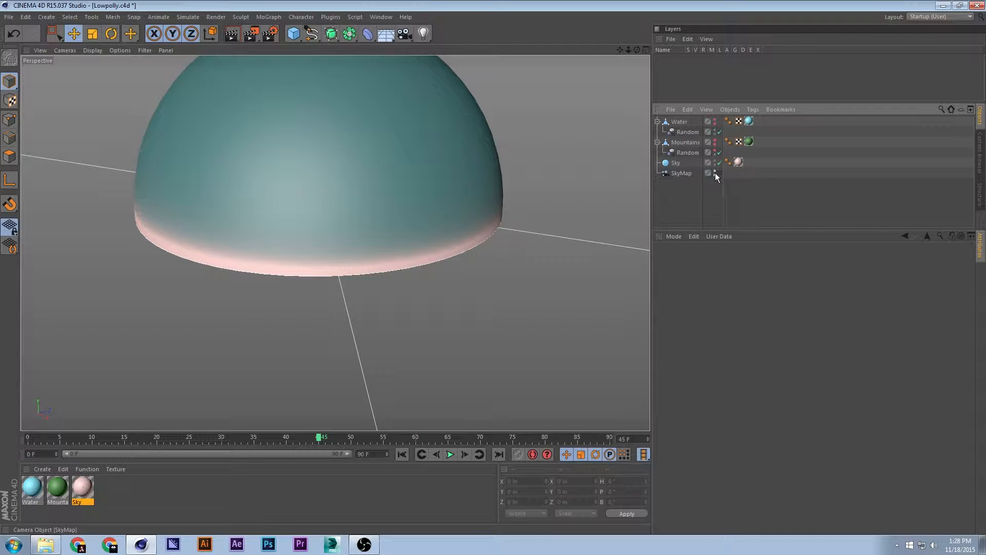
click(715, 172)
click(715, 172)
click(715, 162)
click(715, 142)
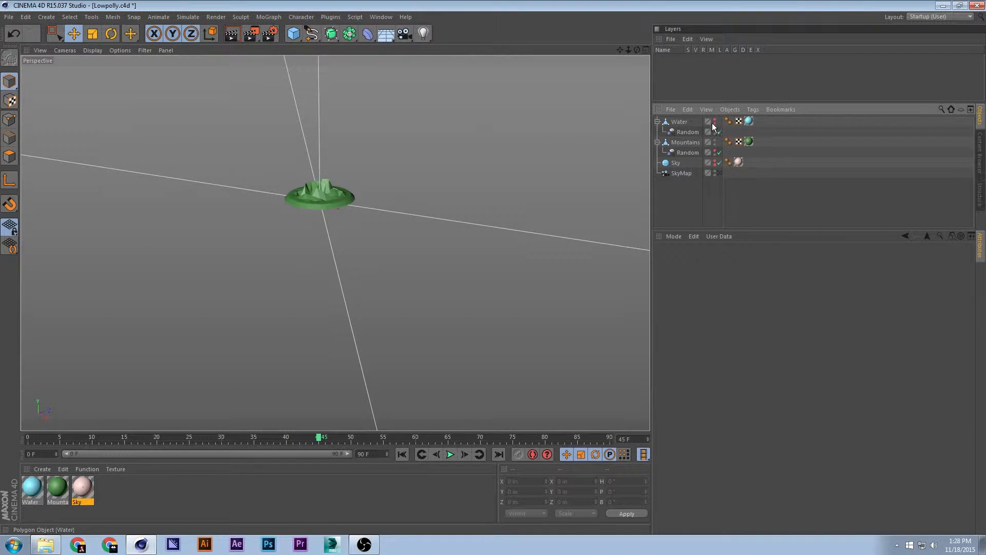
click(715, 121)
Frame the mountain island closely from a low angle above the water
scroll(387, 239, up, 10)
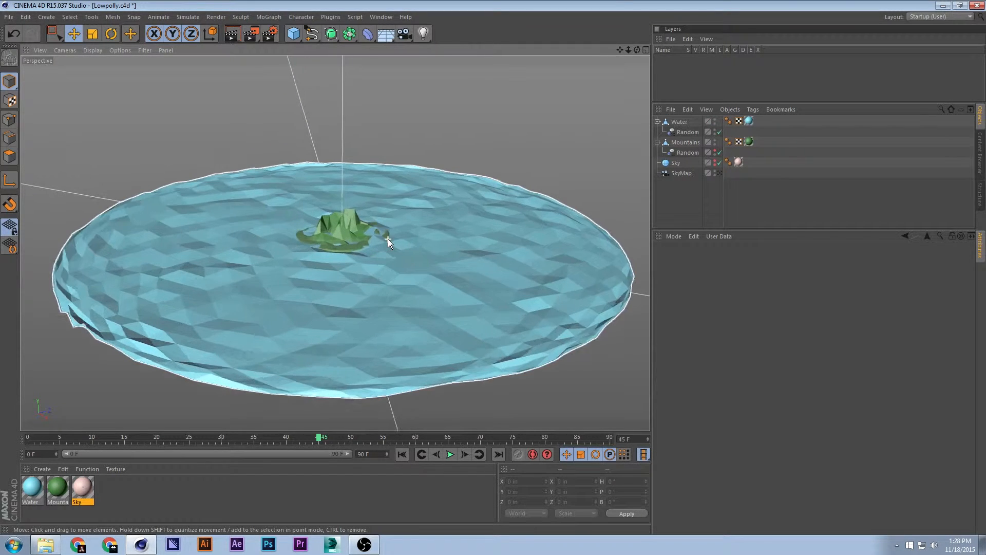
alt+drag(387, 239, 461, 233)
scroll(462, 232, up, 5)
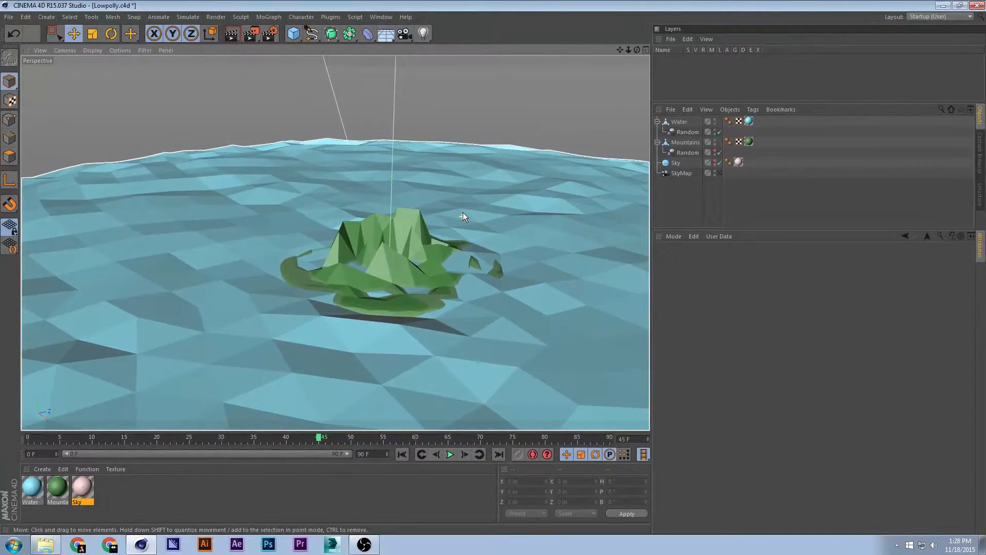
scroll(441, 260, up, 4)
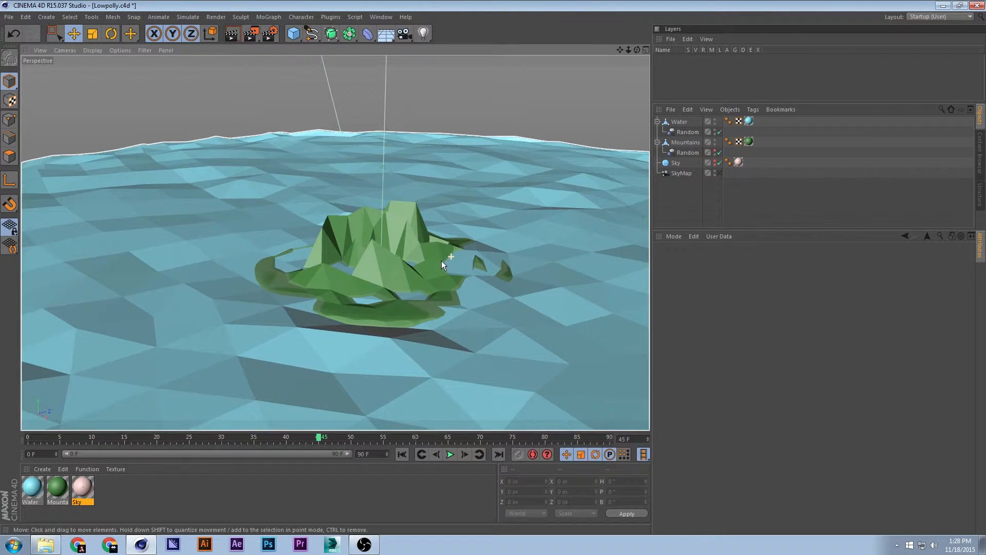
alt+drag(464, 243, 513, 137)
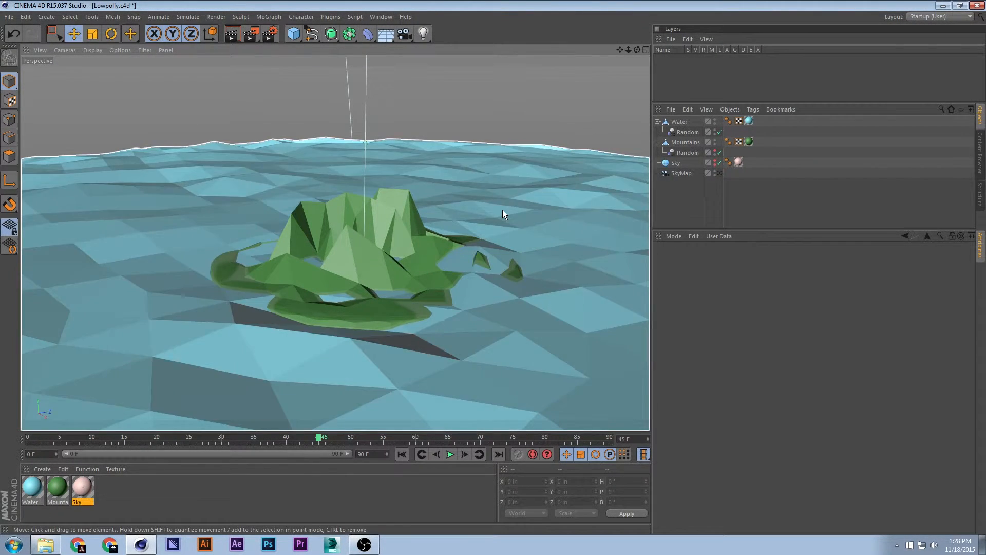
click(502, 214)
click(137, 116)
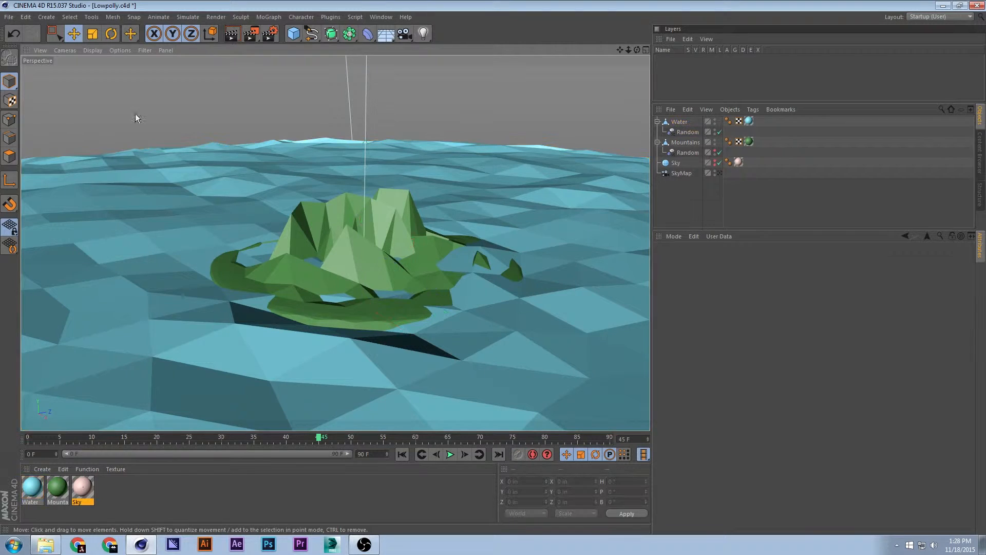
Apply the Triangulate command to all polygons of the Water object
click(537, 221)
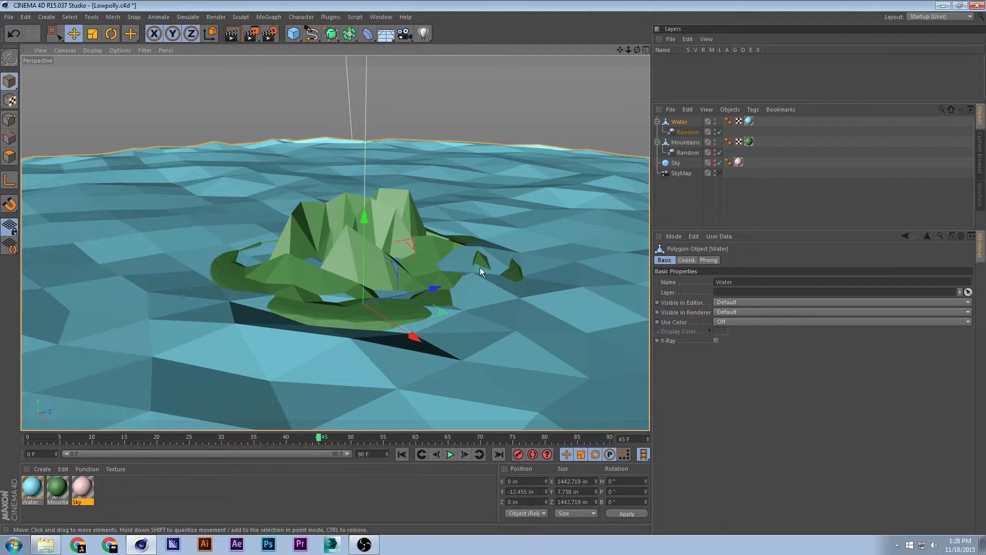
click(9, 156)
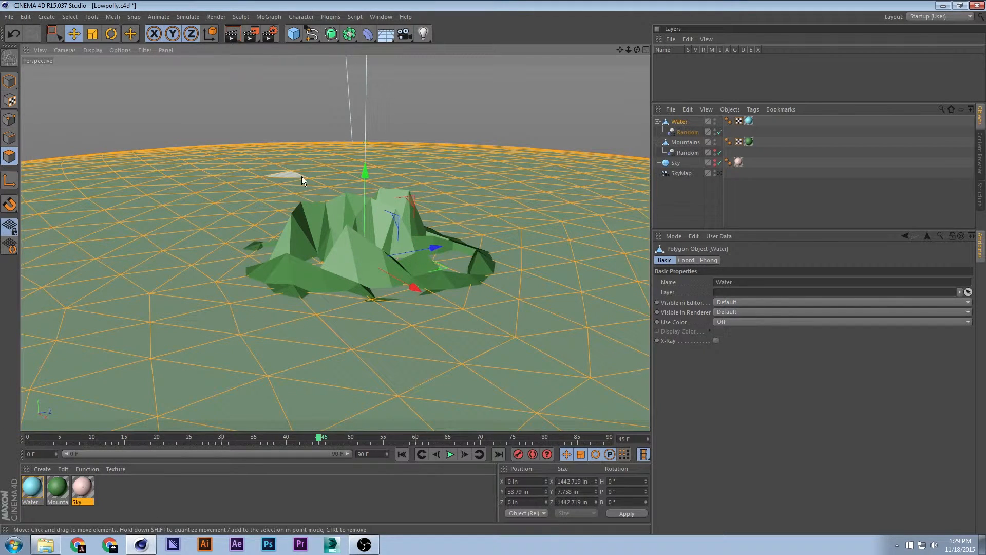
click(70, 17)
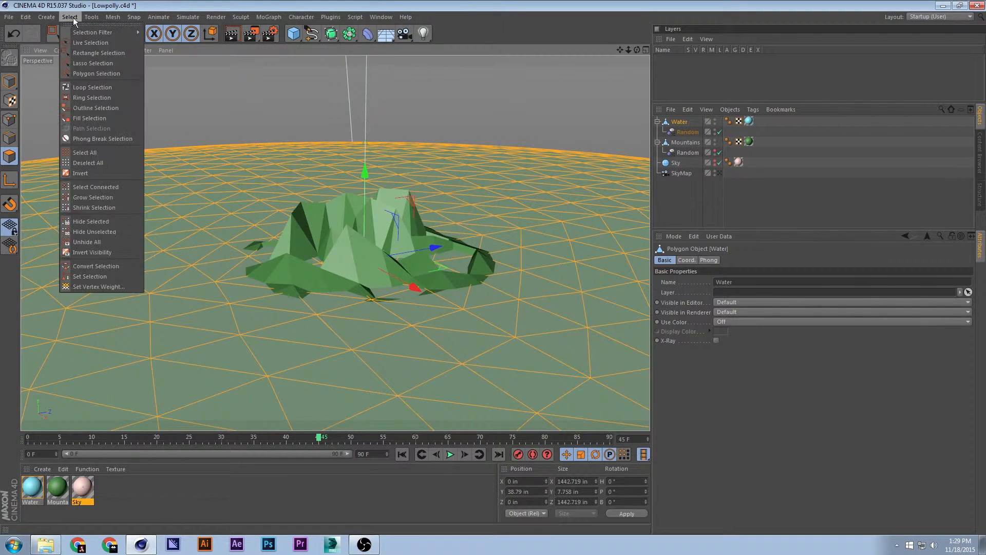
mouse_move(94, 24)
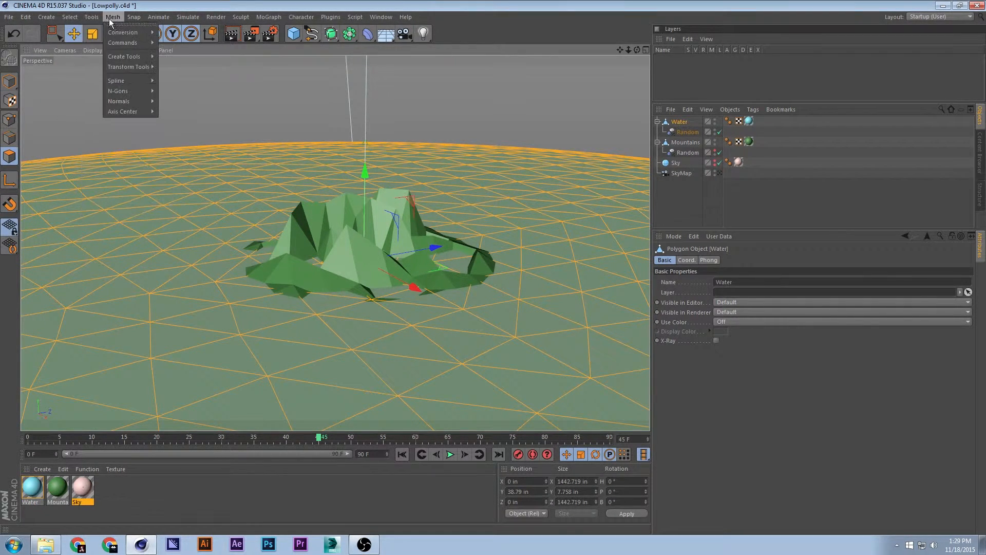
mouse_move(135, 57)
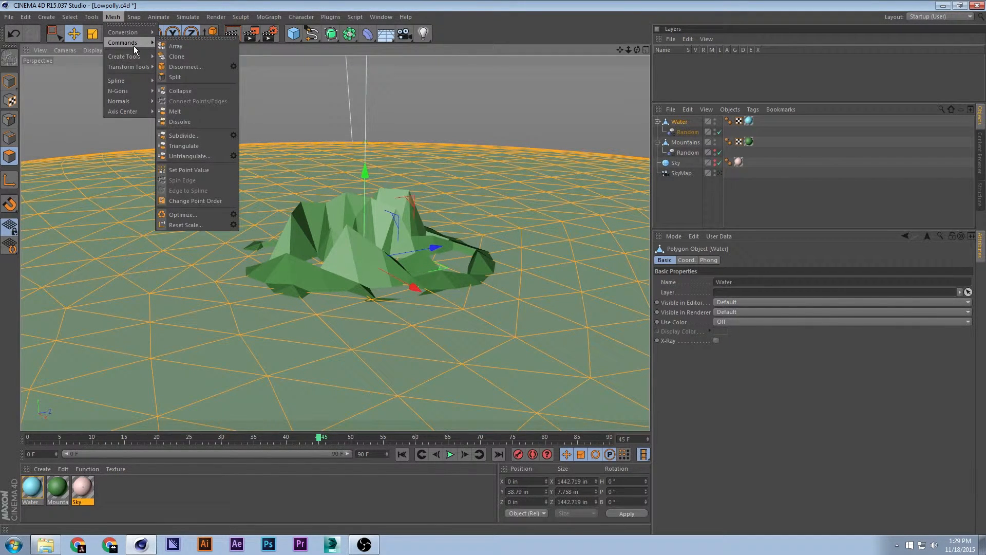
click(210, 147)
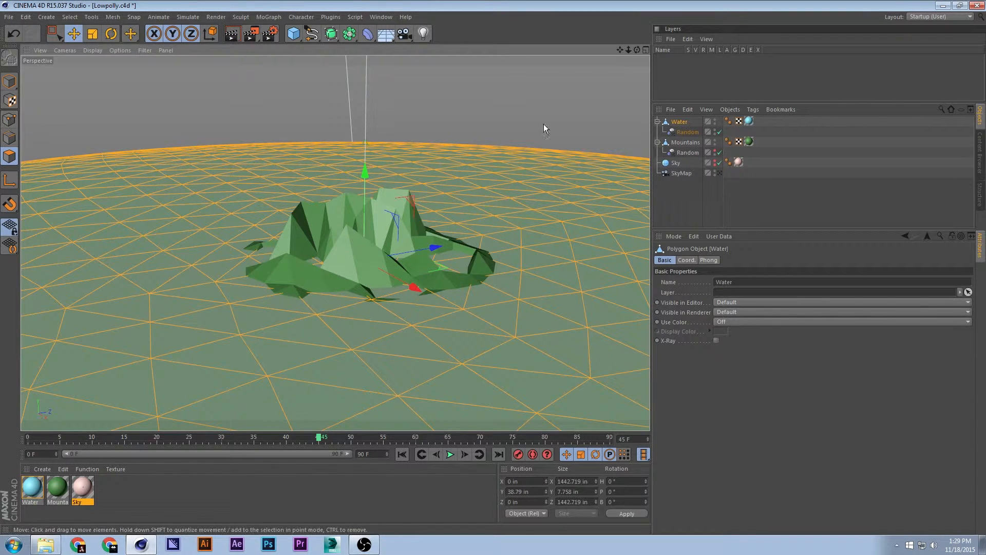
Subdivide the Water object's polygons once to get a denser triangle mesh
click(110, 18)
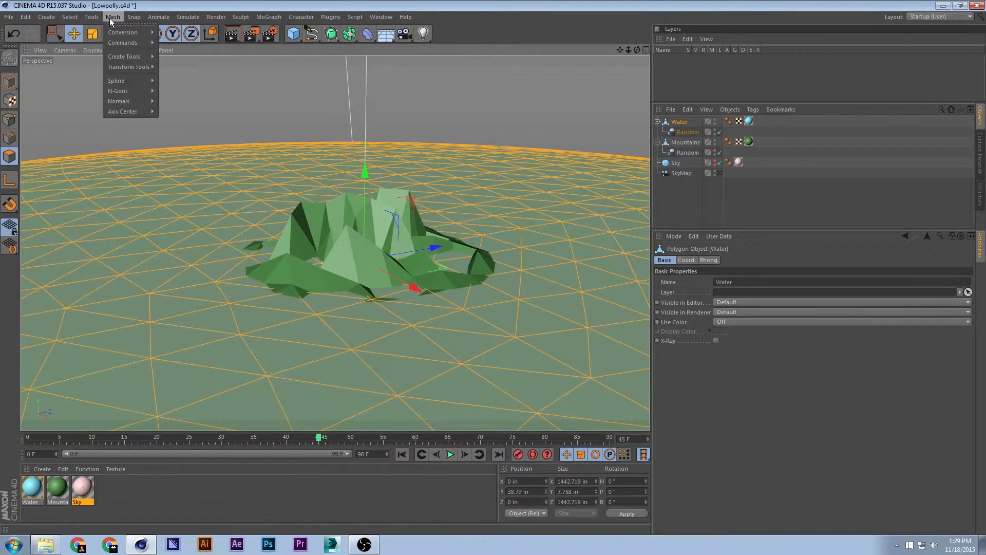
mouse_move(118, 39)
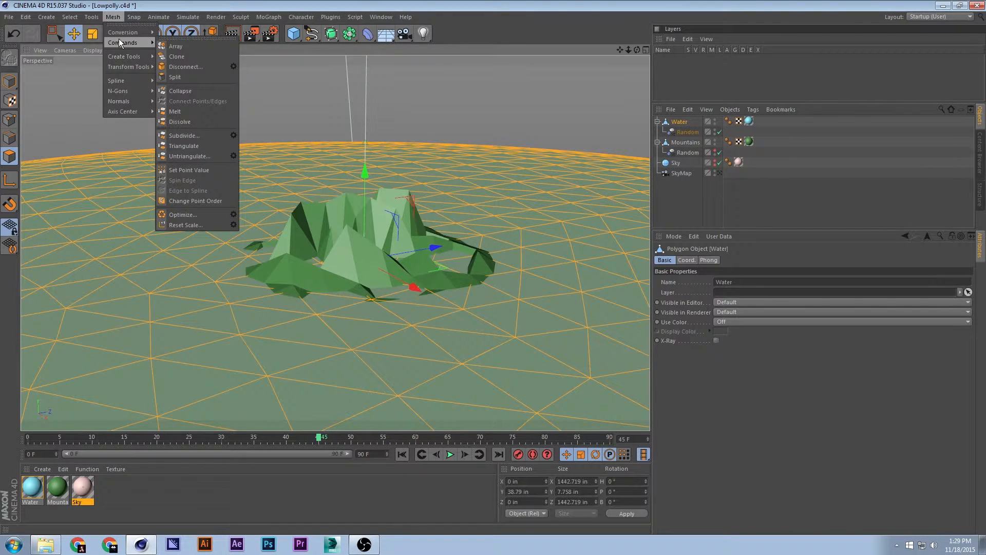
click(214, 135)
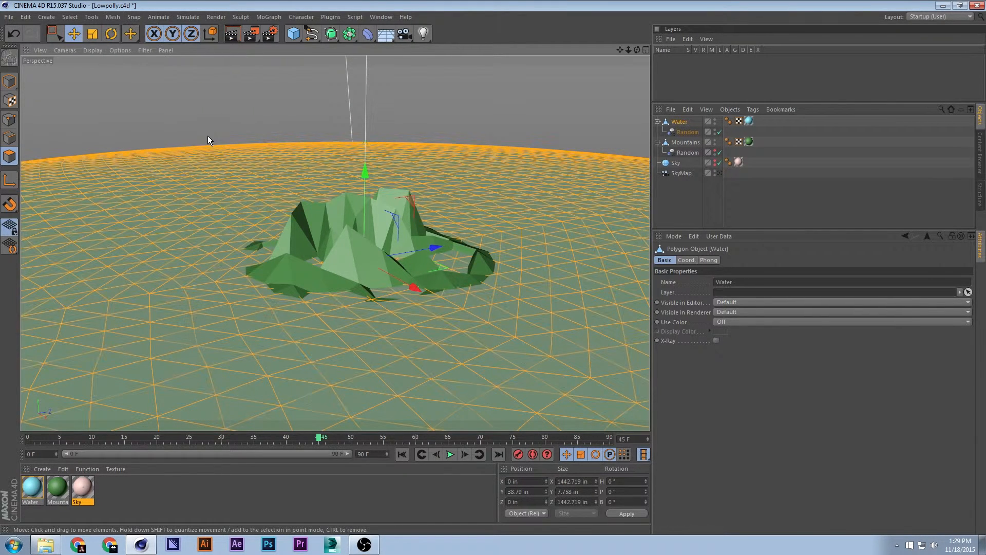
click(501, 110)
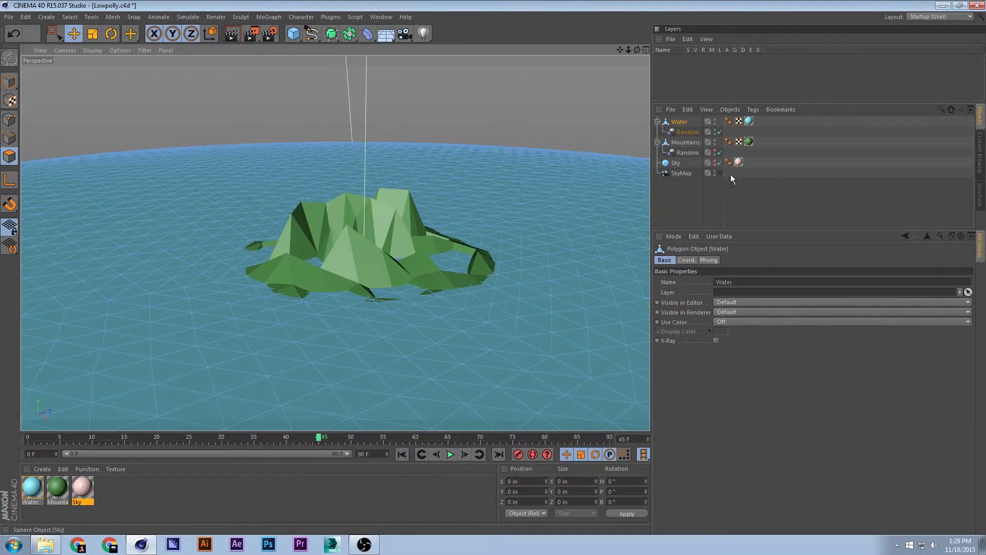
Try flattening the waves by lowering P.Z of the Water object's Random effector to -0.547 in
click(787, 185)
click(683, 132)
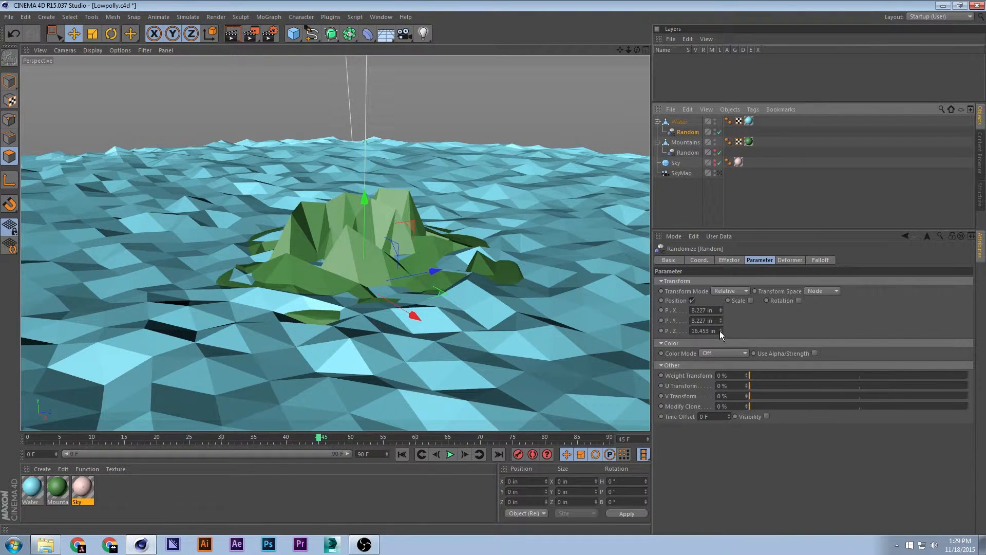
drag(720, 331, 580, 264)
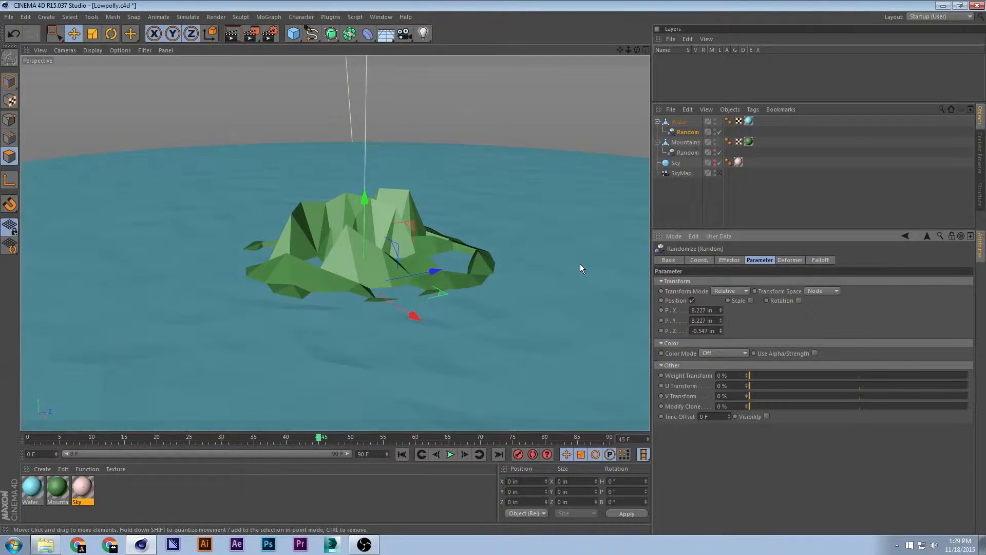
Lower the whole Water object in Model mode until the island's outer shore ring stands above the waves, and save the scene
click(683, 122)
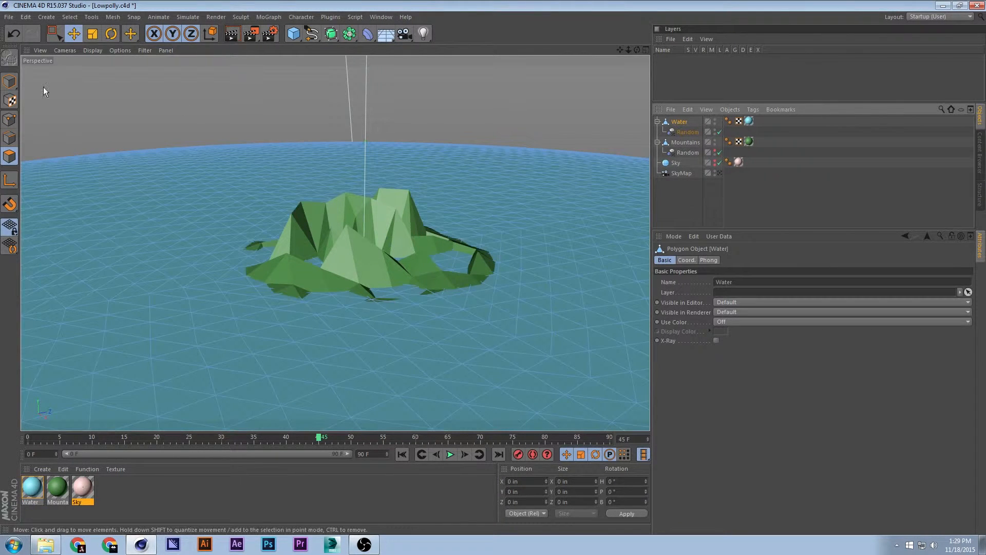
click(9, 83)
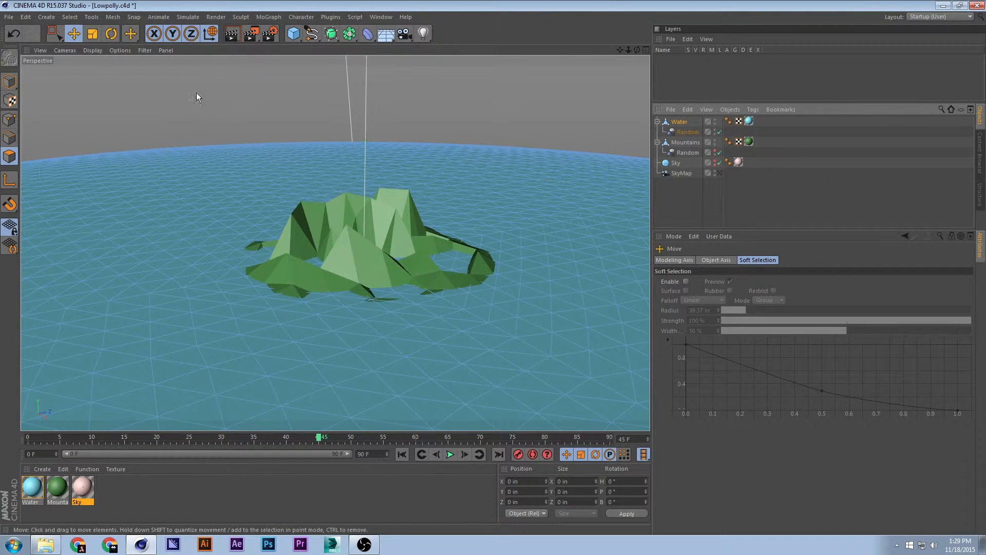
click(9, 82)
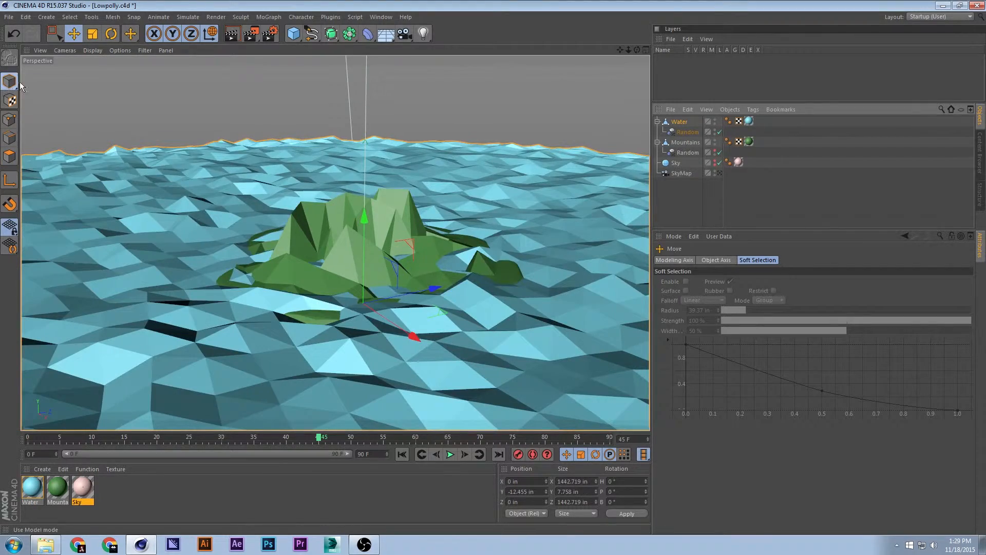
mouse_move(365, 217)
mouse_down()
mouse_move(366, 257)
mouse_move(353, 232)
mouse_up()
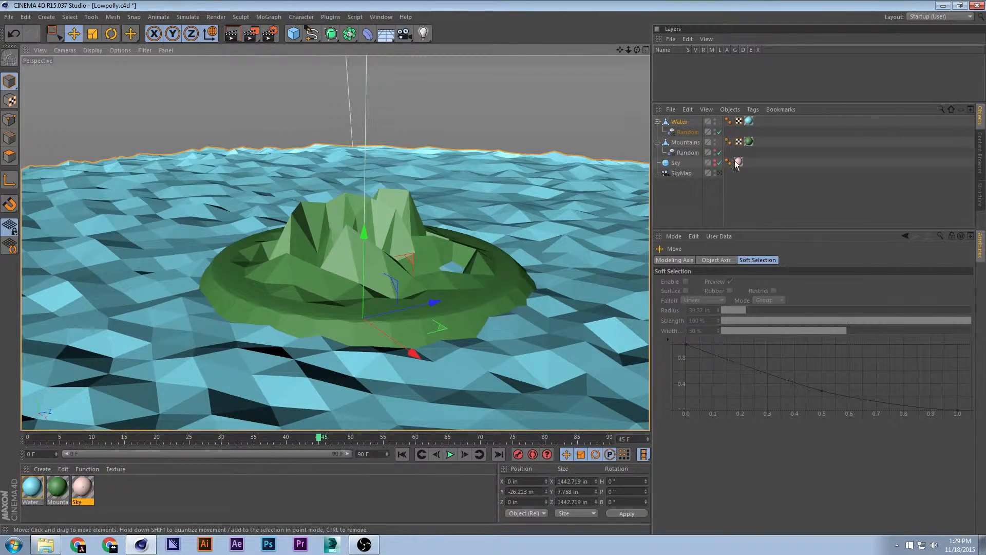
click(828, 207)
key(ctrl+s)
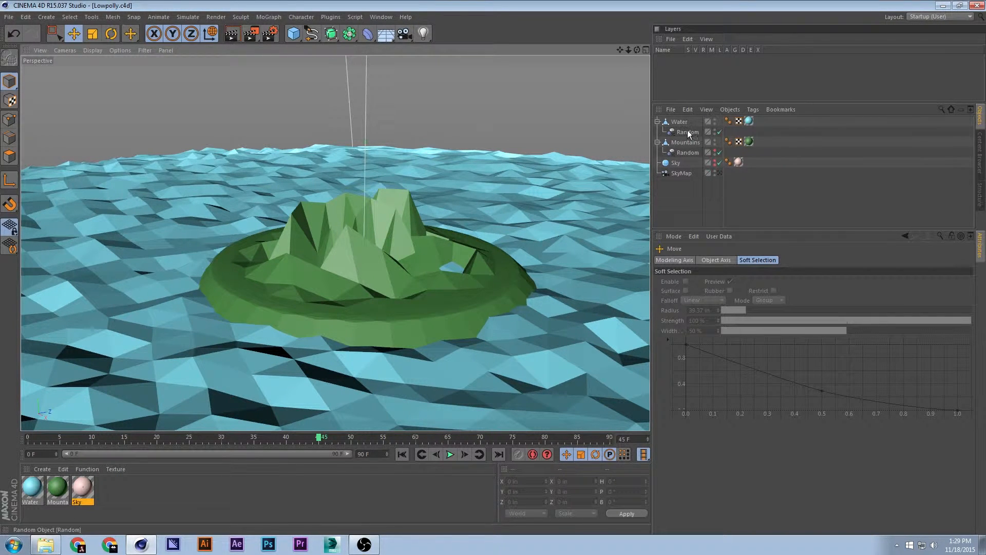
Make the Sky sphere visible again in the viewport behind the island and water
click(680, 174)
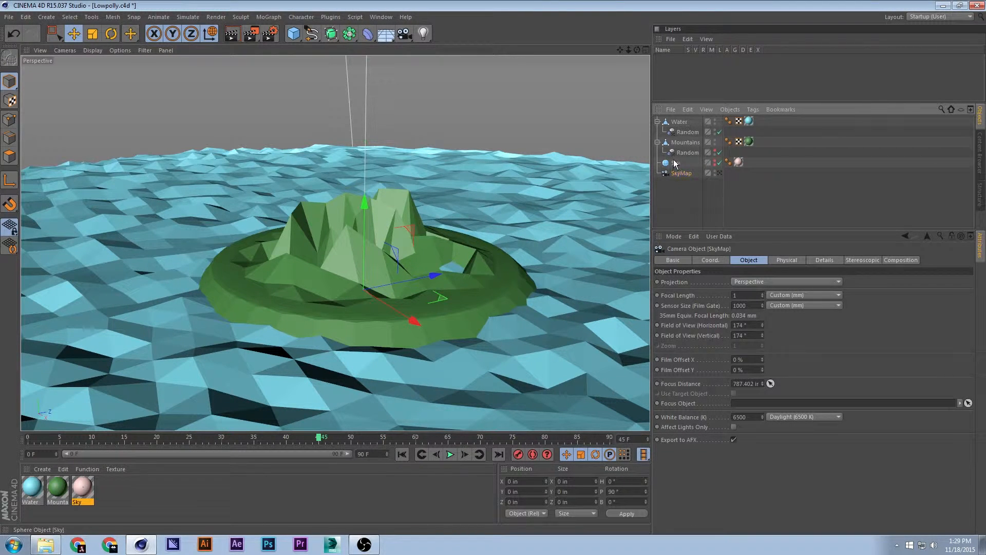
click(675, 163)
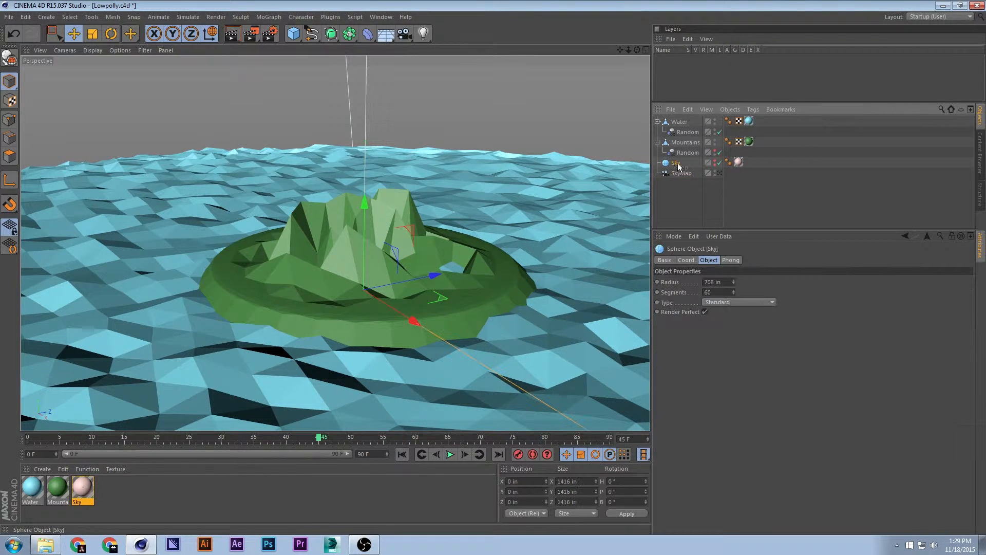
click(714, 164)
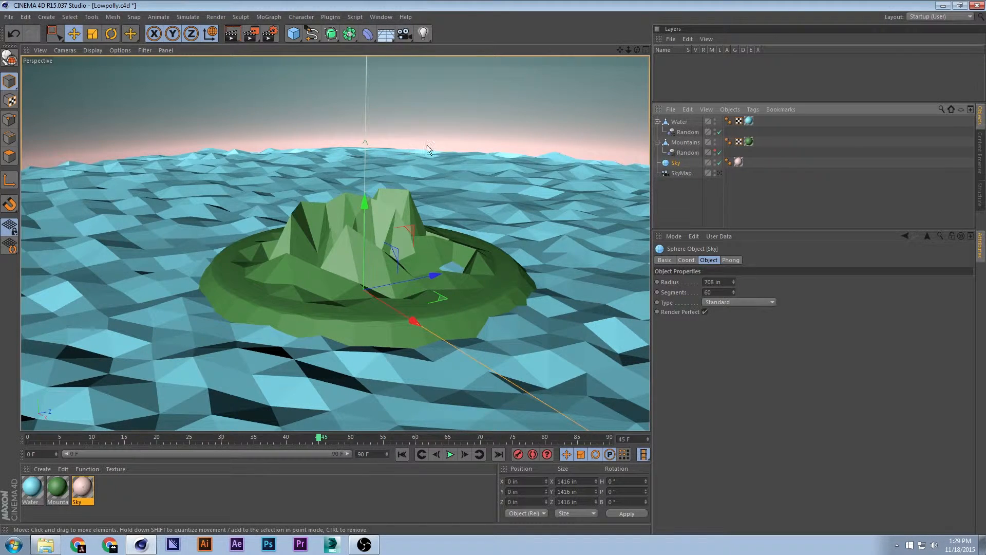
alt+drag(409, 191, 403, 189)
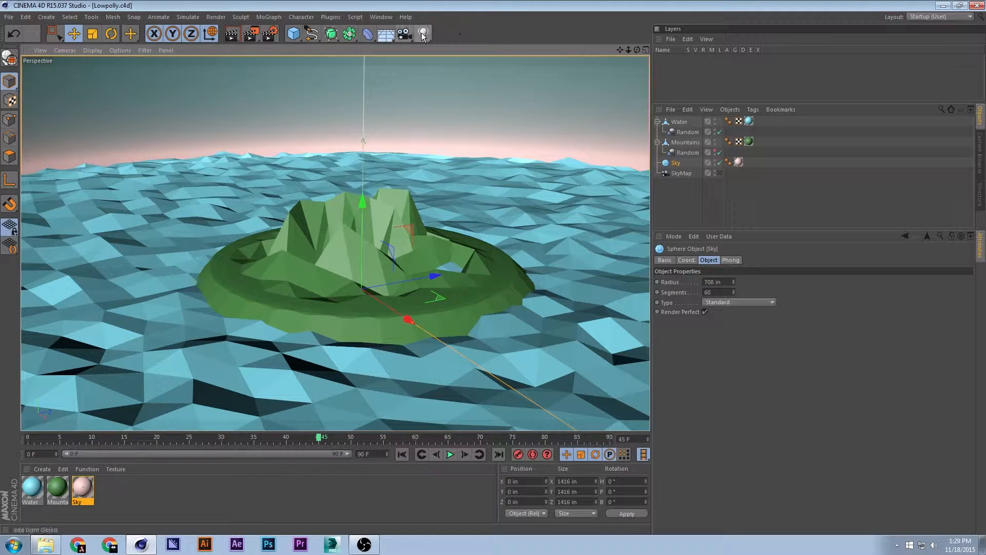
click(422, 34)
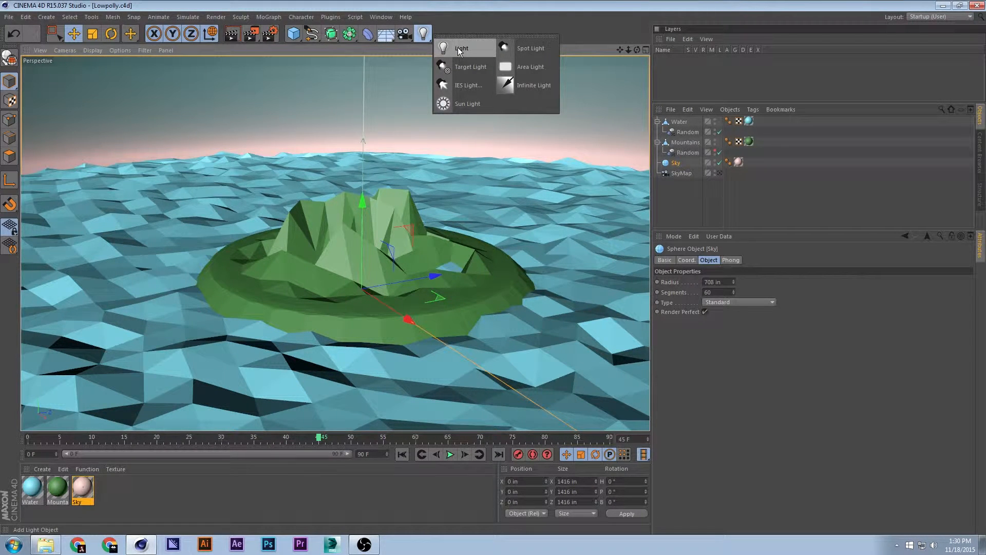
click(537, 48)
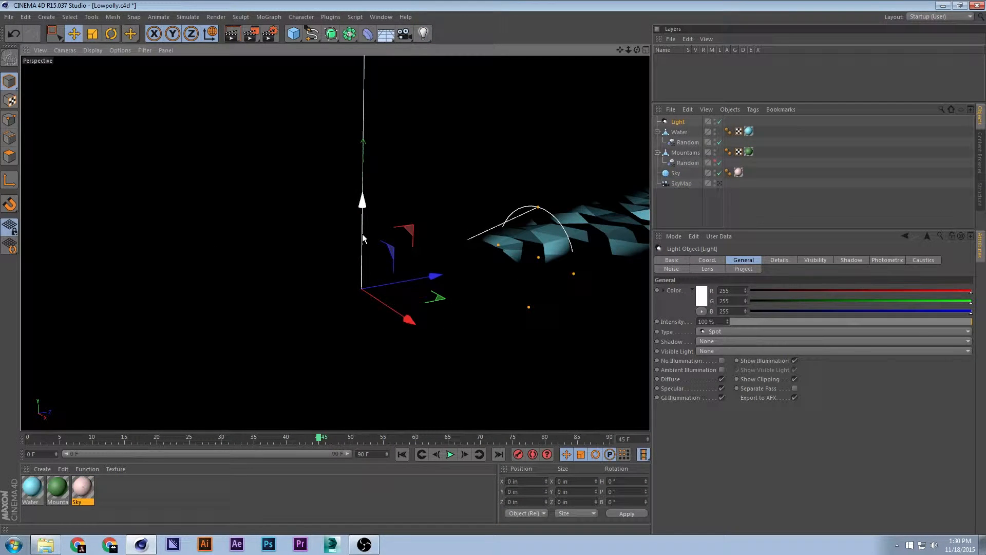
key(ctrl+z)
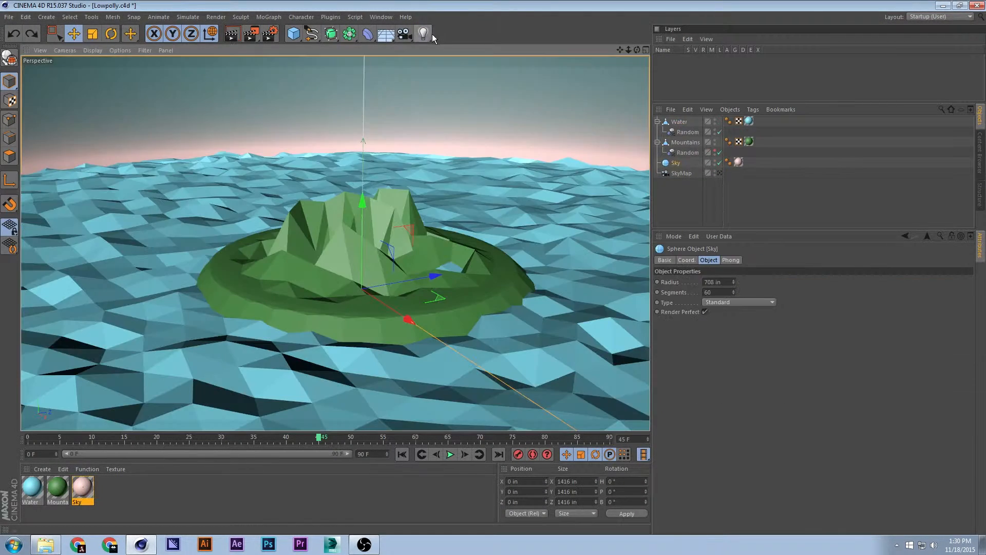
Add an omni light, place it beside and above the island at about X 116, Y 123, Z -163 in, and save the scene
click(427, 35)
click(464, 46)
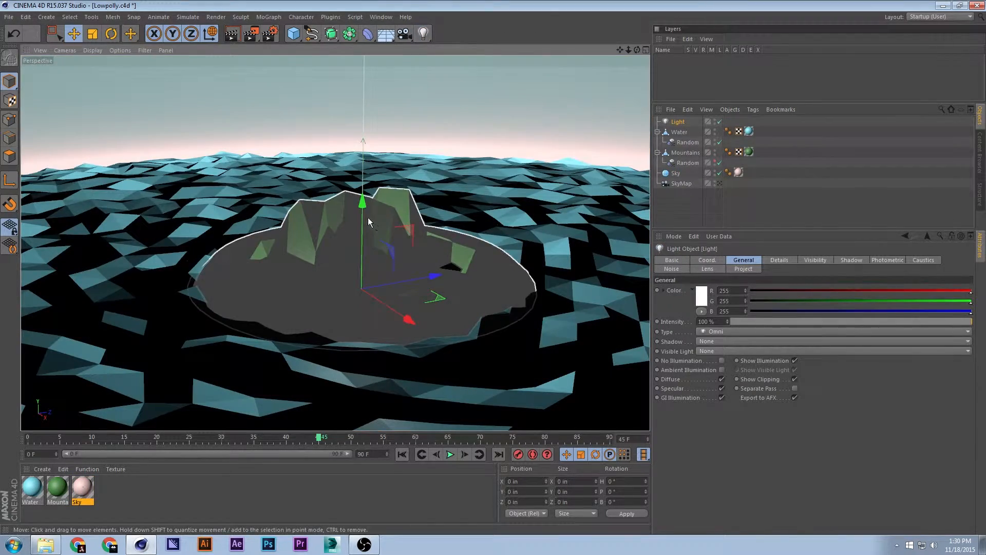
drag(367, 221, 363, 74)
mouse_move(429, 137)
mouse_down()
mouse_move(222, 162)
mouse_move(272, 161)
mouse_move(257, 160)
mouse_move(235, 181)
mouse_move(212, 208)
mouse_move(213, 224)
mouse_move(252, 179)
mouse_move(214, 195)
mouse_move(223, 198)
mouse_up()
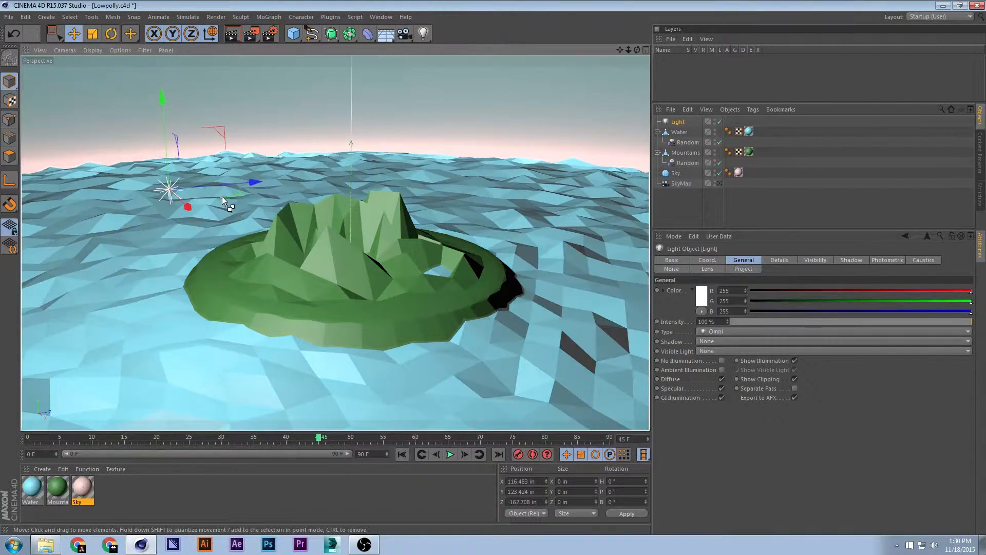
key(ctrl+s)
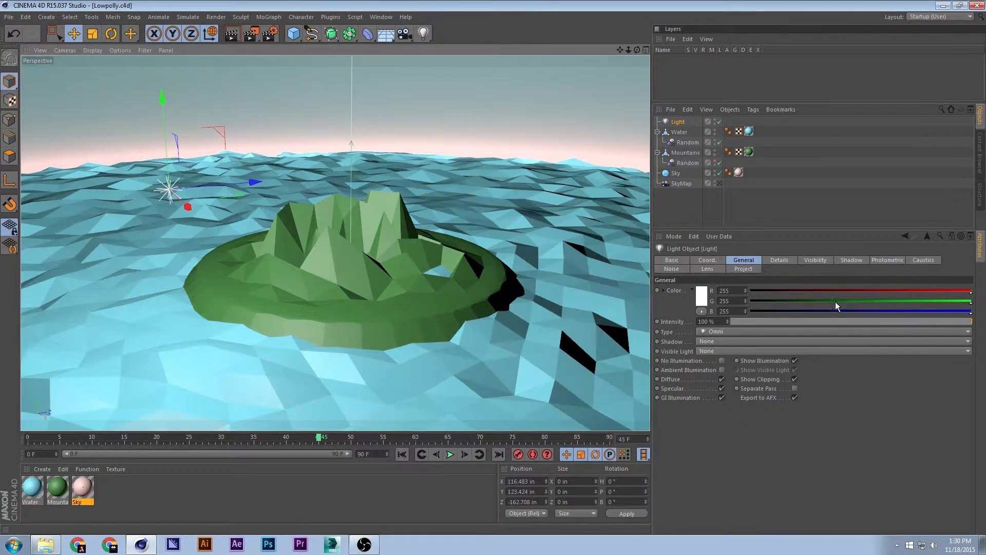
click(711, 330)
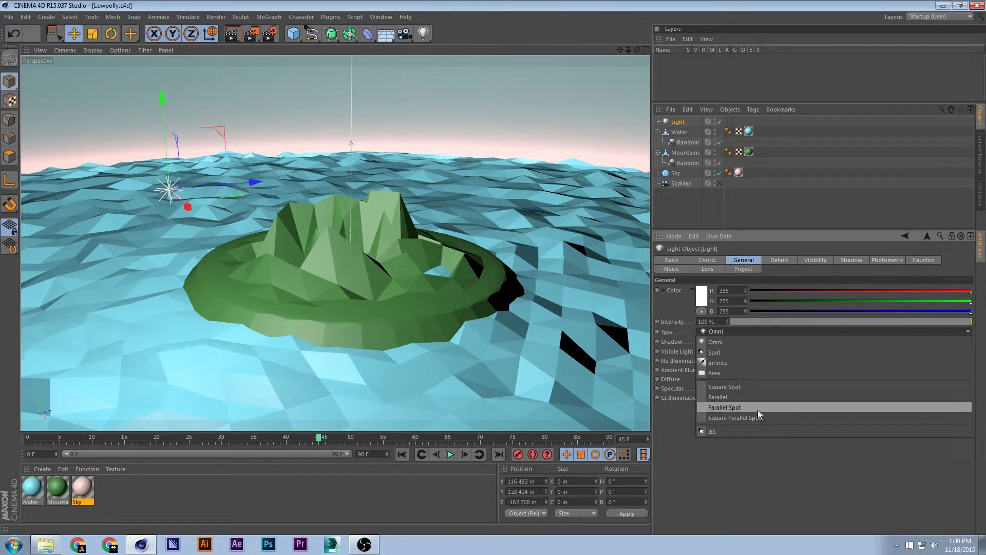
click(755, 353)
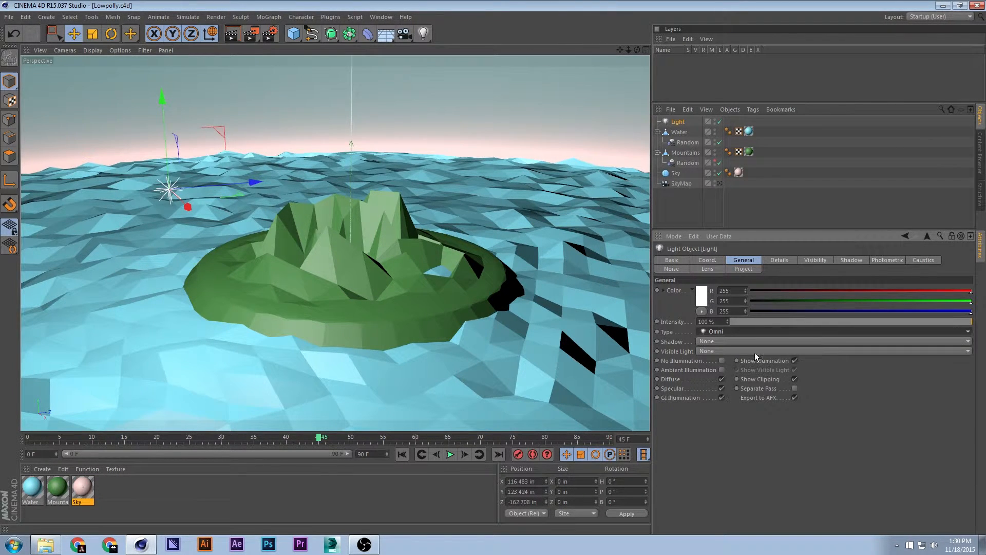
click(716, 352)
click(755, 453)
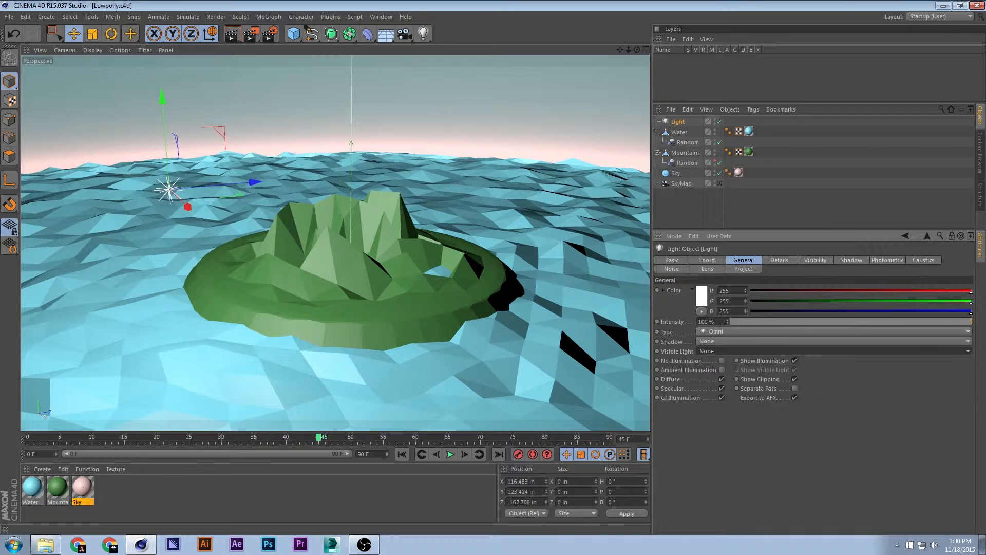
Set the light's shadow to Raytraced (Hard) and preview it with an interactive render region covering the whole island
click(721, 343)
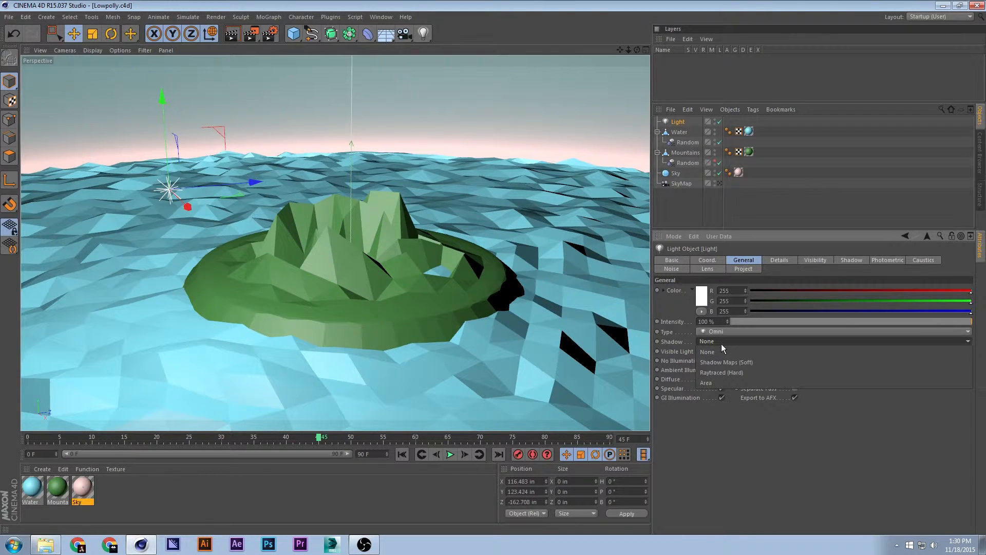
click(735, 371)
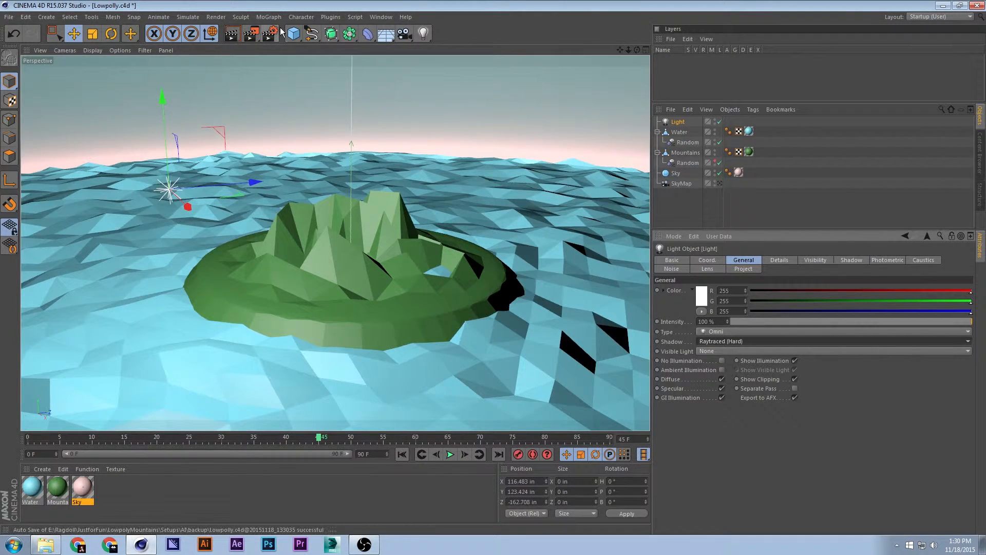
drag(257, 33, 316, 168)
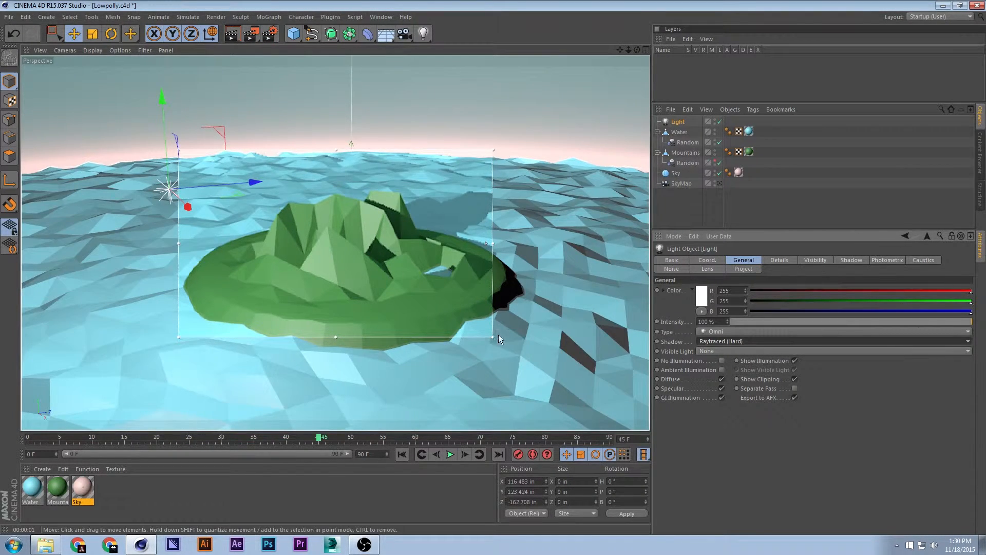
drag(498, 336, 532, 361)
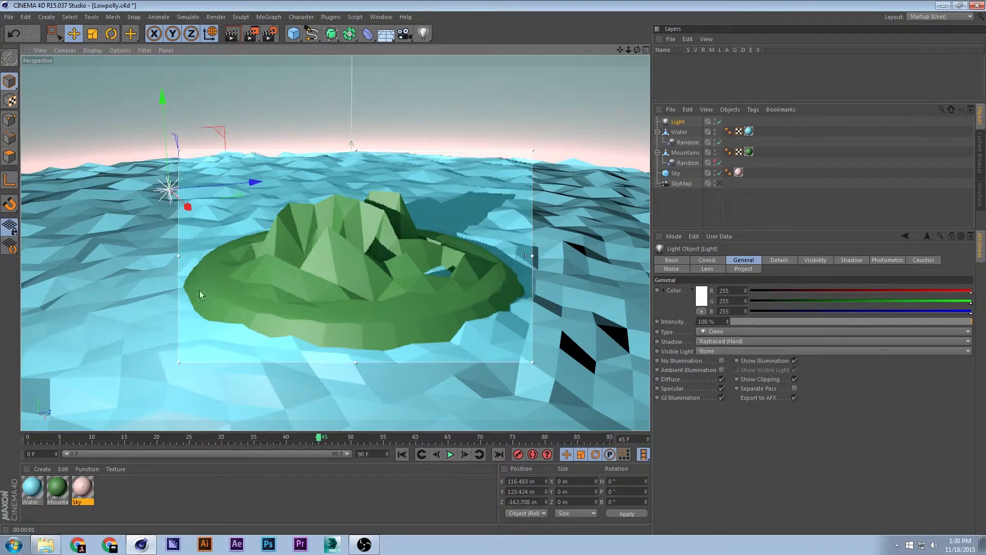
Move the light lower and farther to the island's side, to about X 74, Y 98, Z -187 in
drag(182, 204, 150, 212)
drag(151, 129, 177, 208)
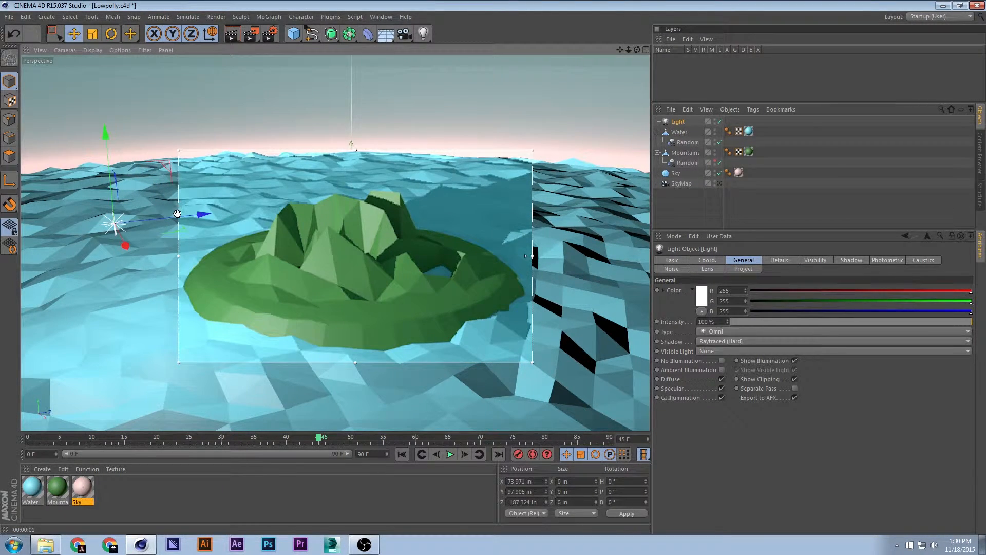
Raise the omni light beside the island to about X 127, Y 140, Z -182 in
drag(108, 158, 168, 164)
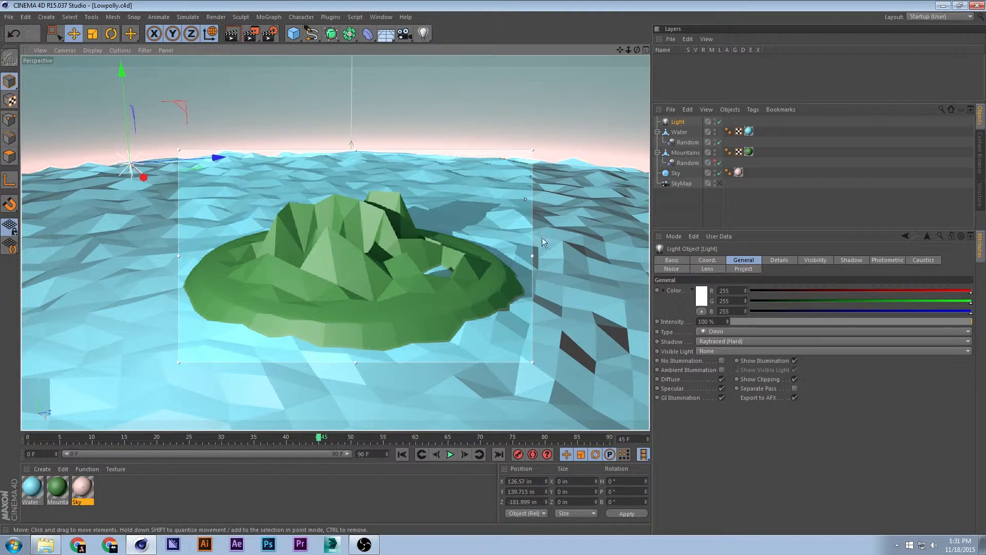
Set the Sky material's Generate GI strength to 300 % and raise the interactive render region's quality to its maximum
double_click(82, 488)
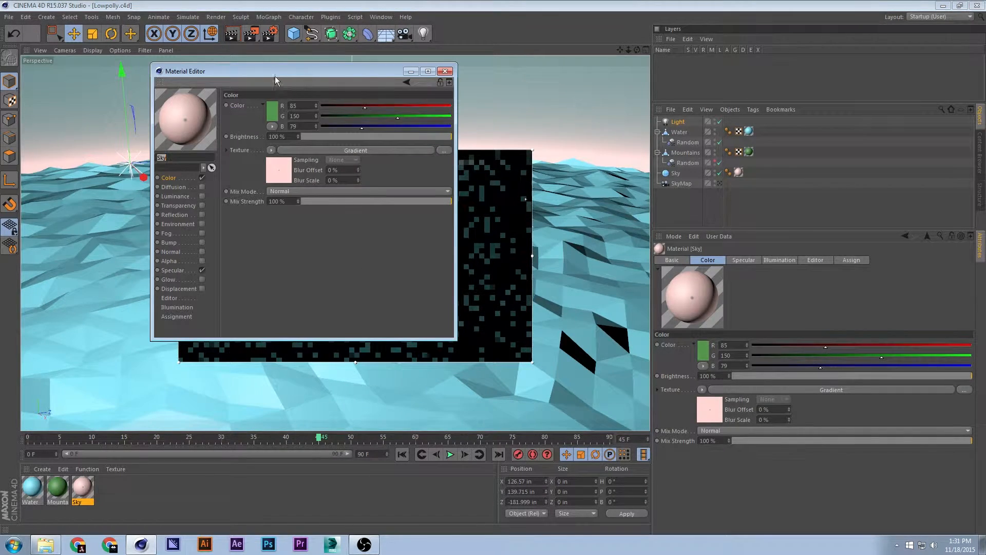
drag(275, 76, 743, 123)
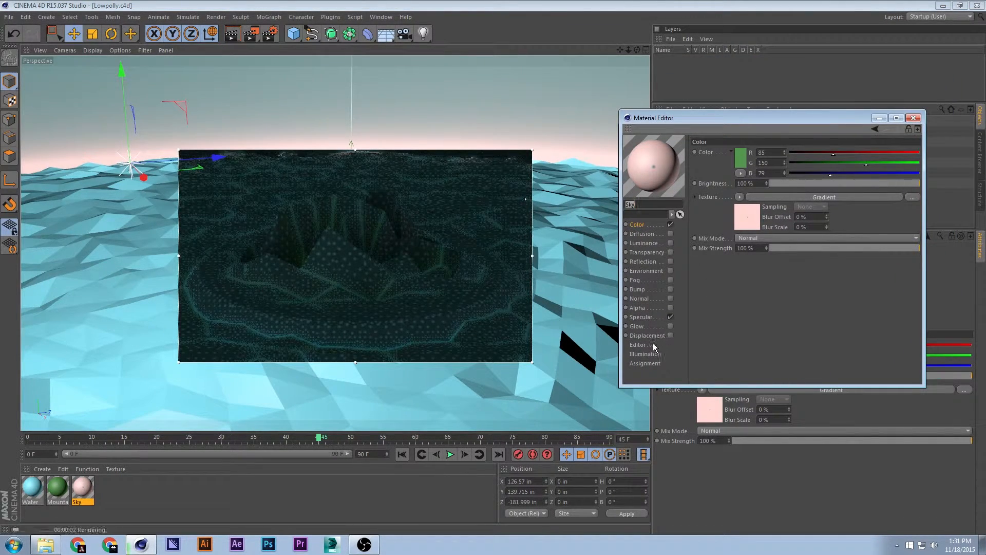
click(648, 354)
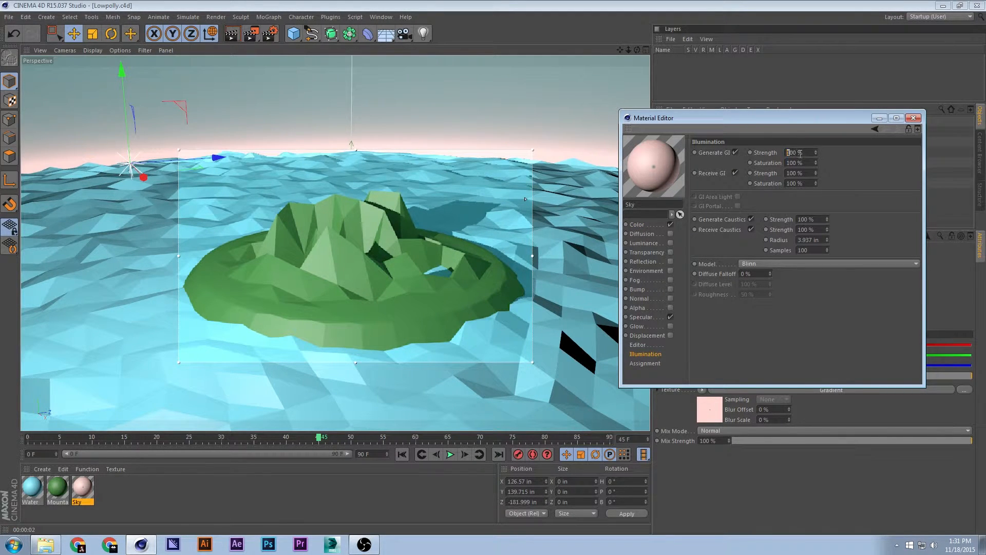
text(10)
key(Return)
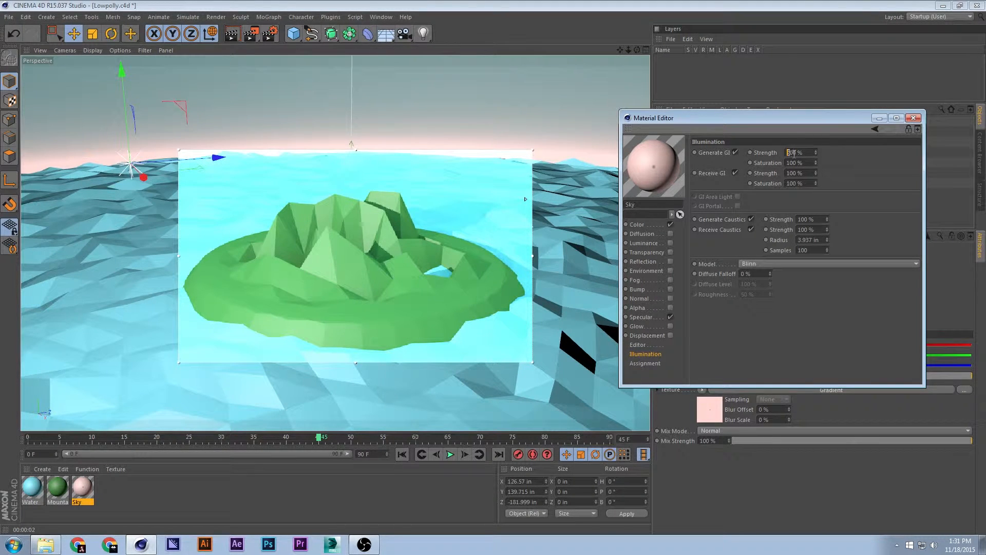
text(30)
key(Return)
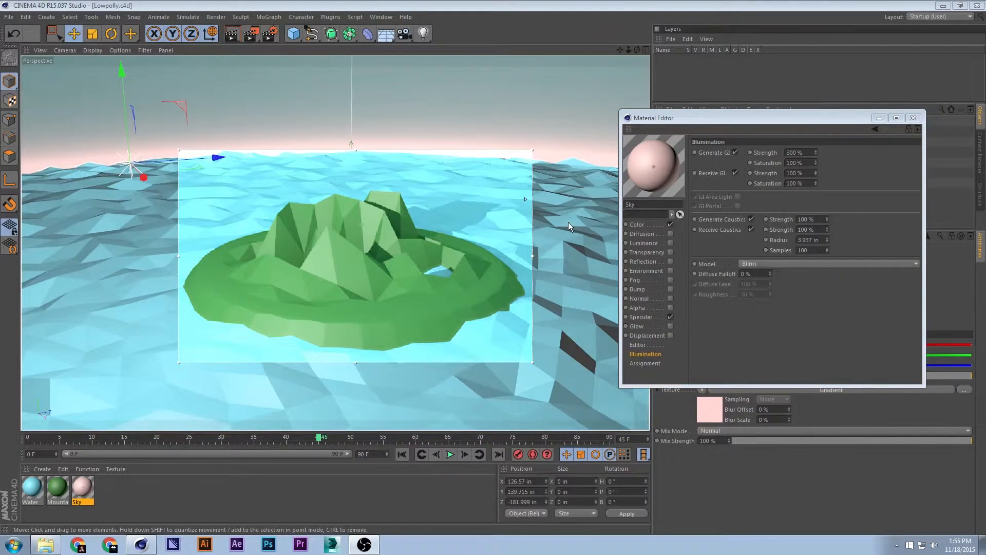
drag(524, 202, 525, 143)
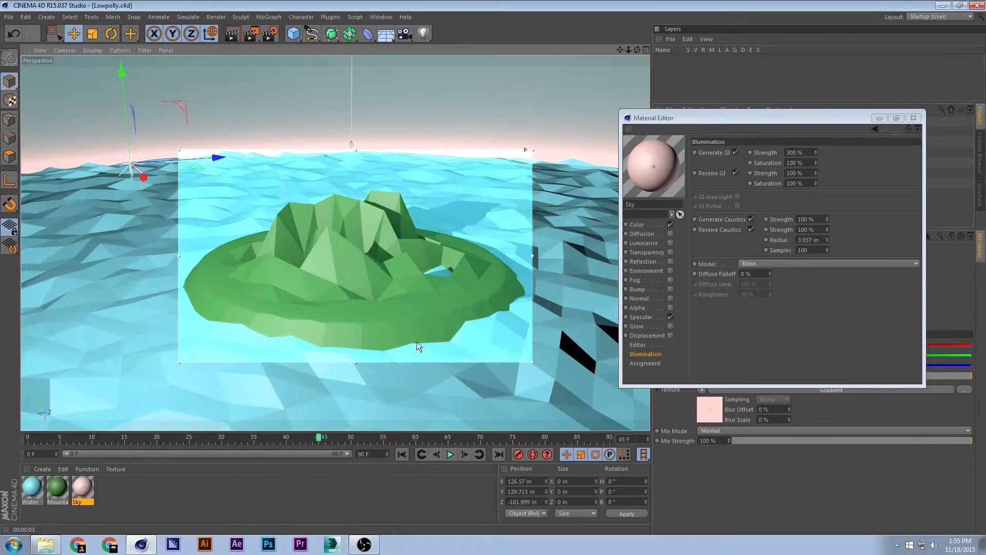
Darken the Water material's color to RGB 63, 149, 166, previewing it in a narrower render region
click(32, 492)
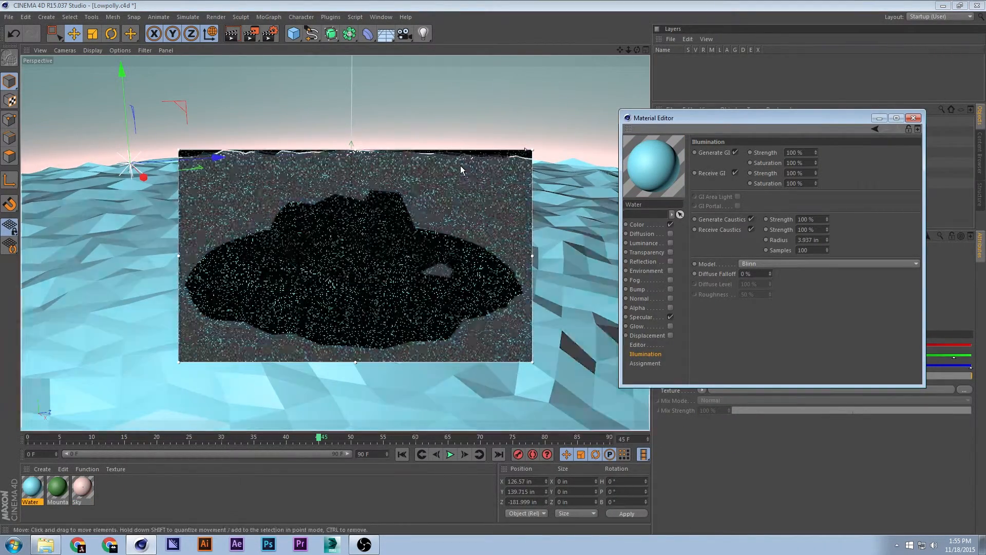
drag(534, 253, 239, 244)
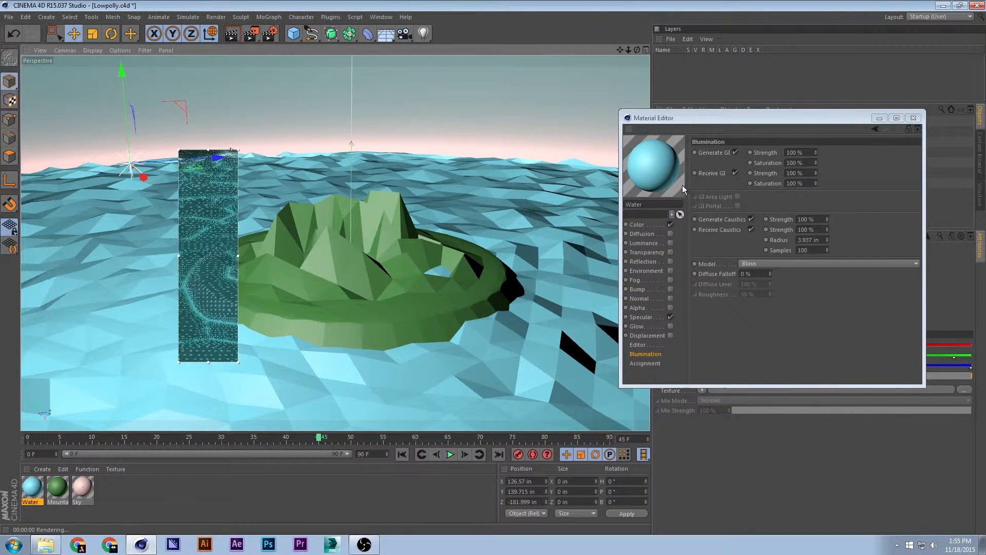
click(651, 224)
click(739, 156)
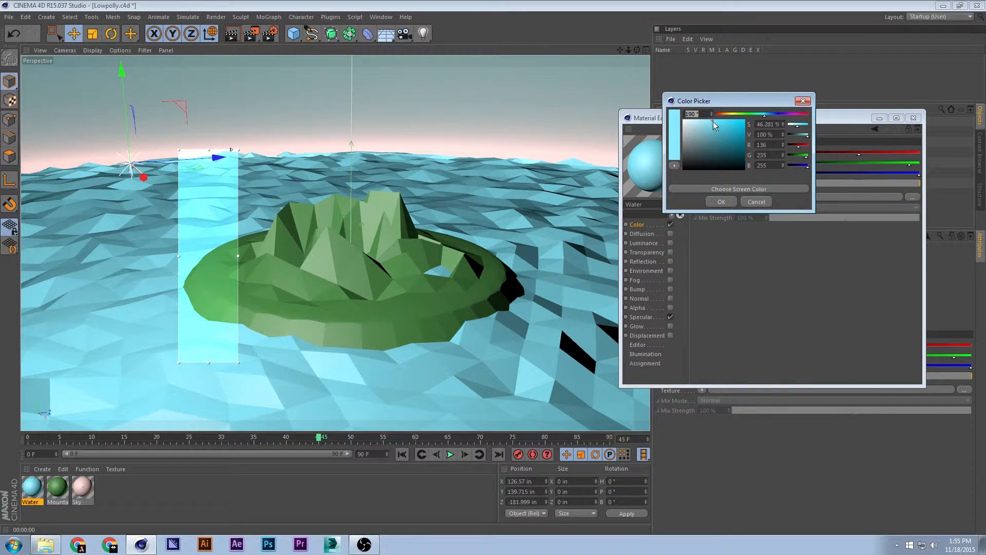
drag(713, 122, 712, 141)
click(721, 201)
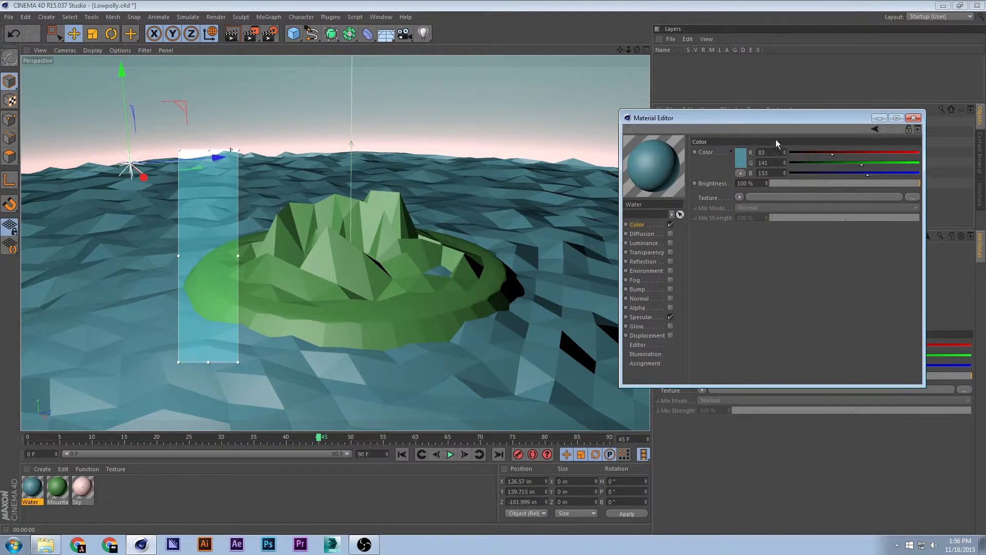
click(743, 156)
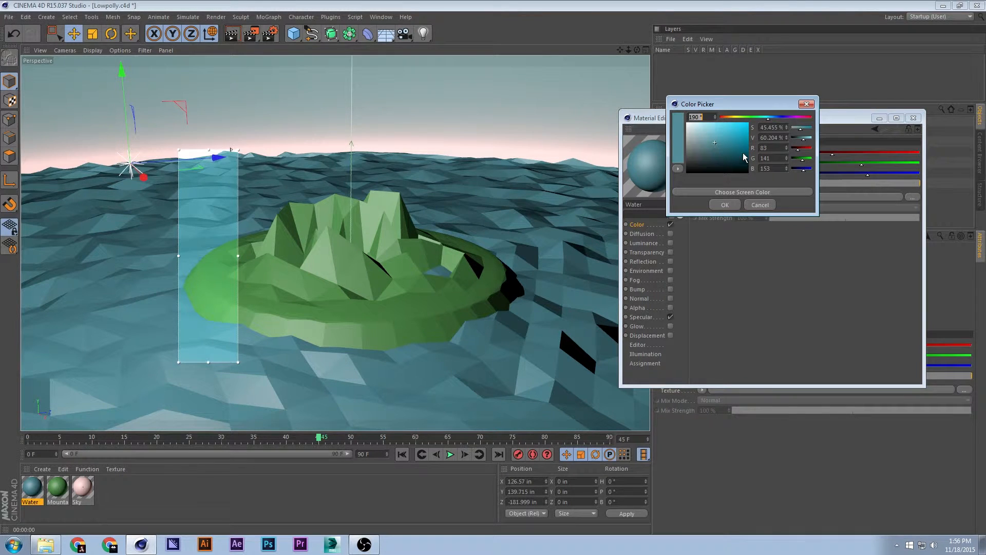
drag(743, 153, 724, 139)
click(724, 203)
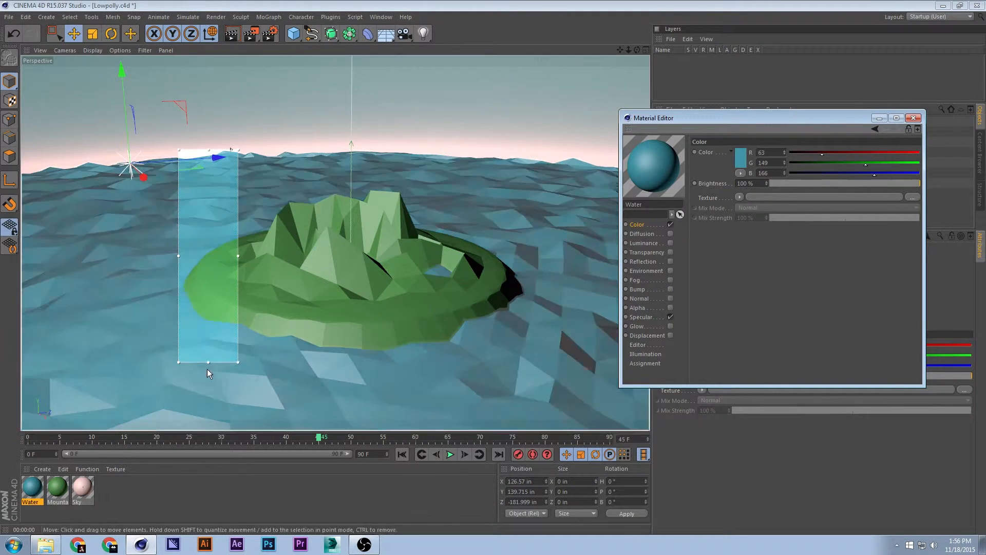
Resize the render region to cover the distant water and part of the mountains, and save the scene
drag(238, 244, 303, 243)
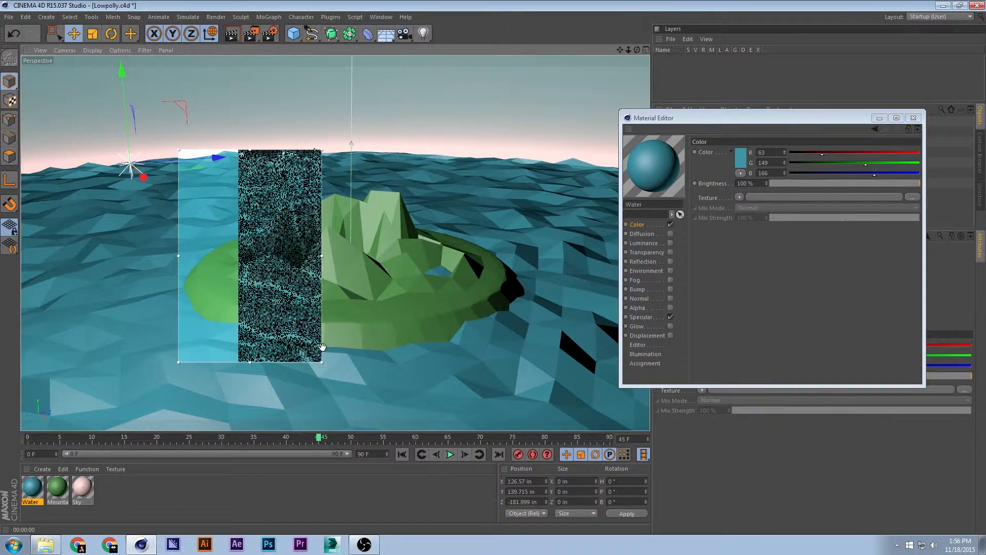
drag(324, 361, 333, 244)
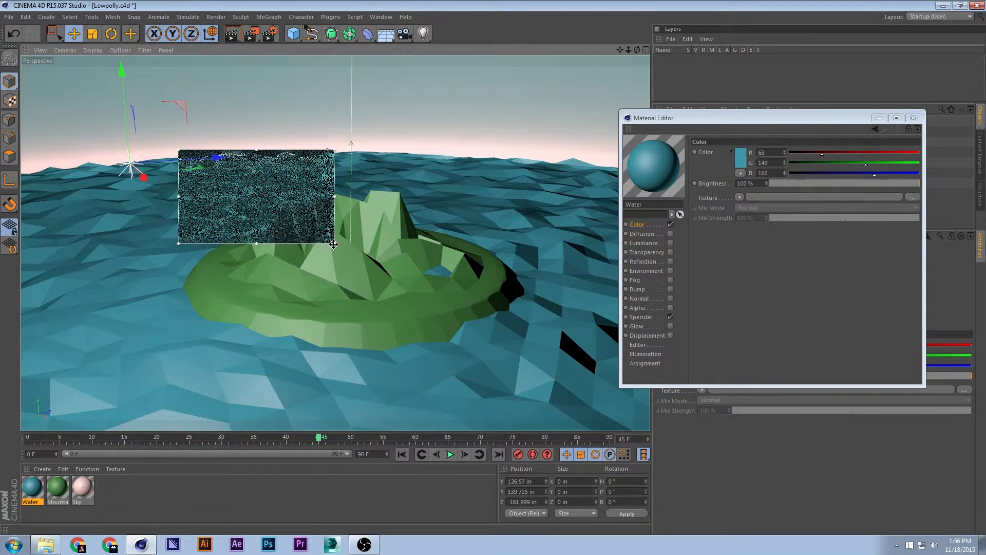
key(ctrl+s)
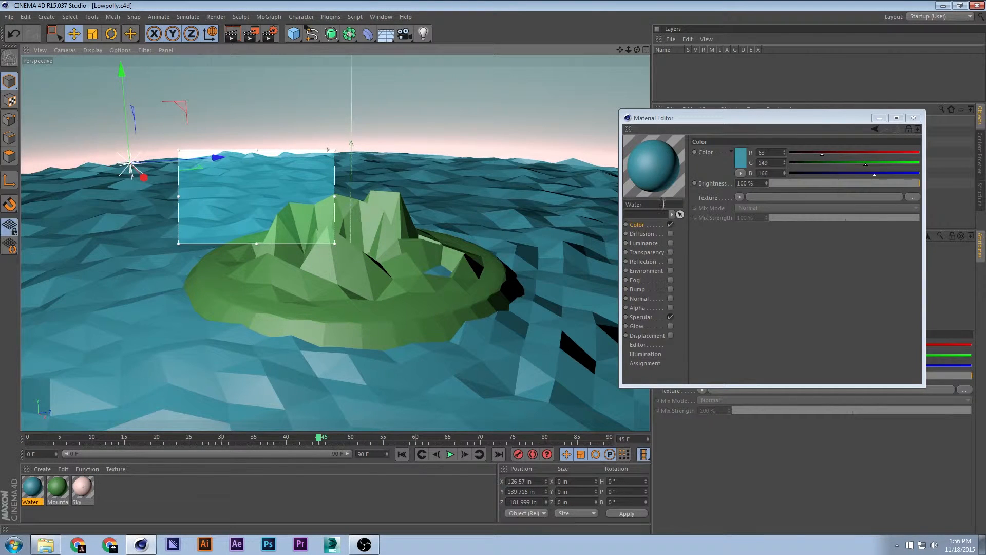
Enable Reflection on the Water material and load a Fresnel shader as its texture
click(669, 262)
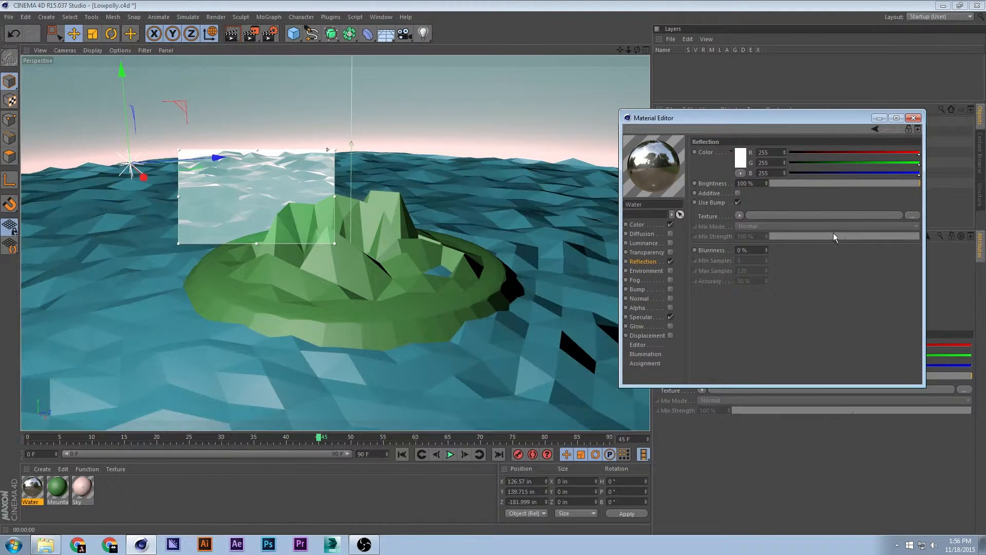
click(739, 216)
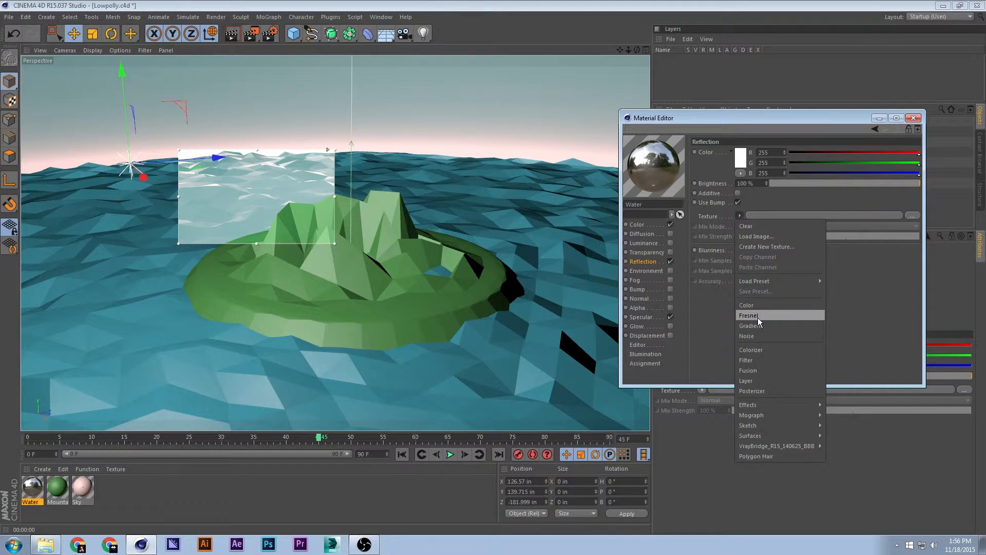
click(757, 317)
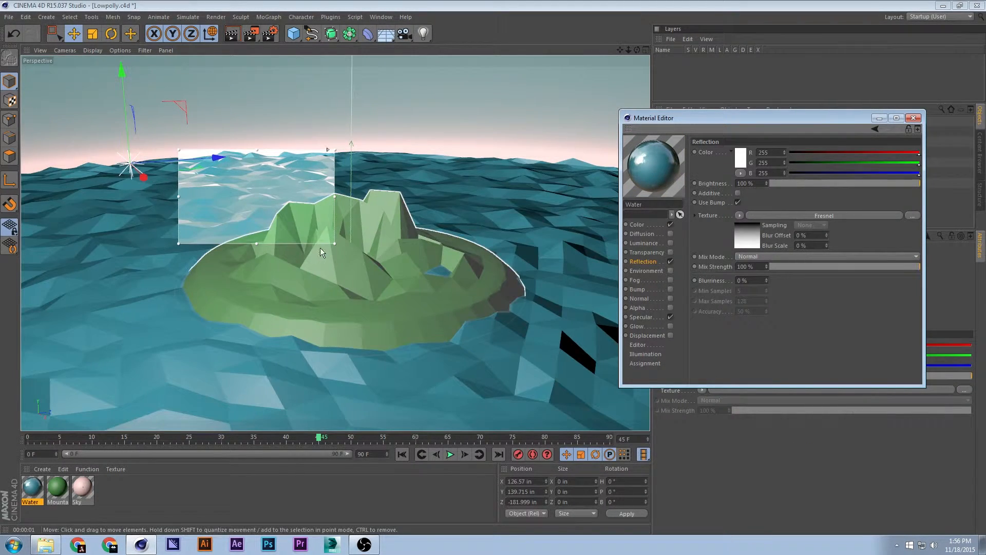
Reshape the render region into a tall strip over the water beside the island to examine the Fresnel reflections
drag(334, 244, 311, 330)
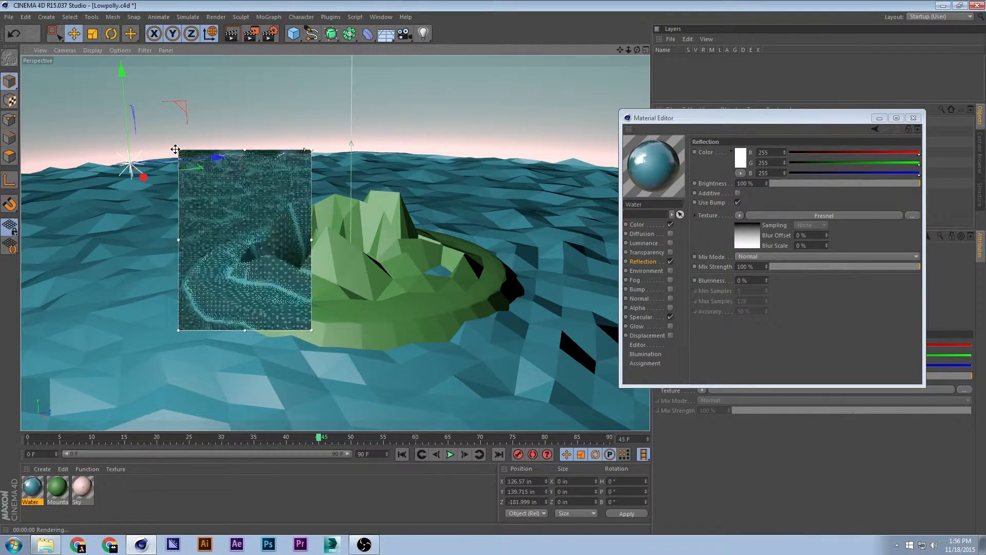
drag(174, 150, 141, 150)
drag(314, 331, 192, 351)
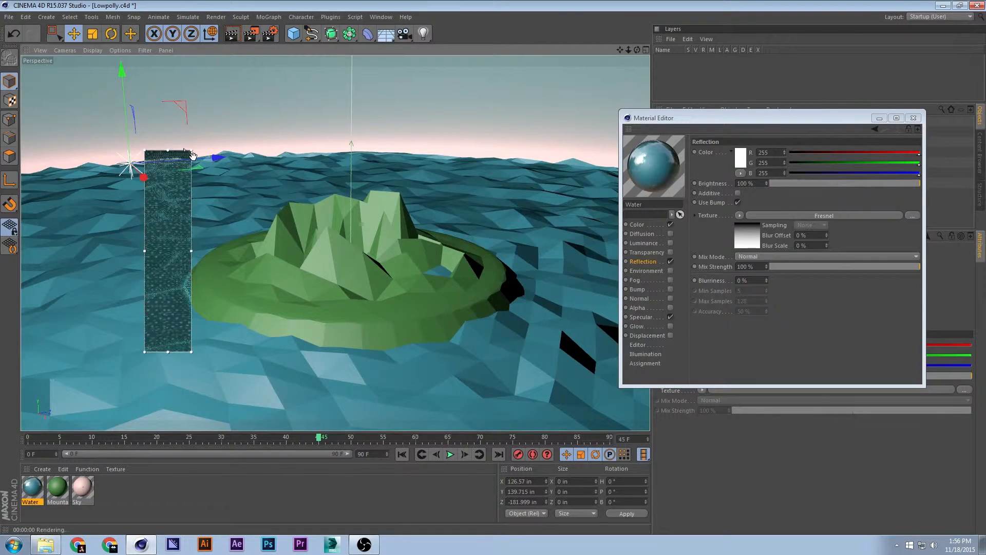
drag(190, 350, 231, 350)
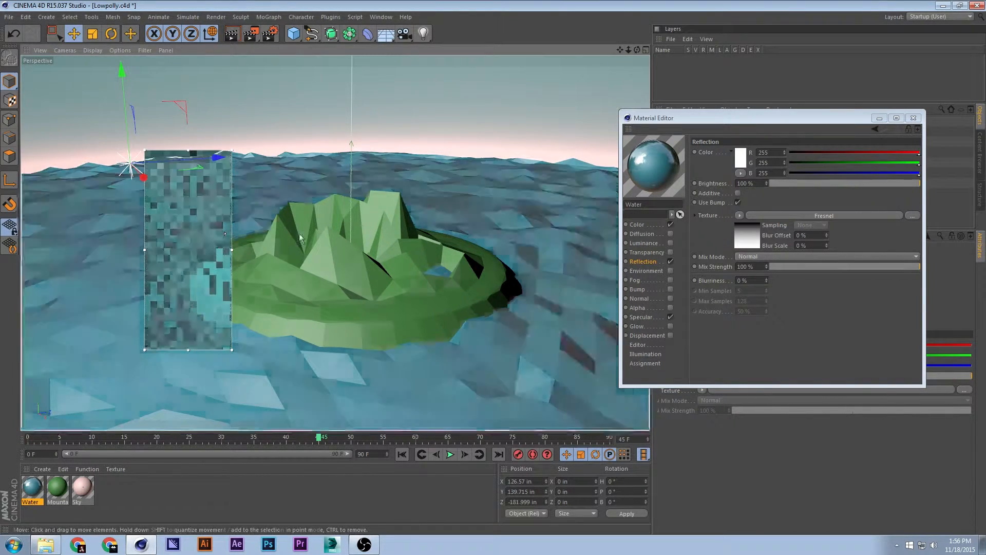
click(319, 234)
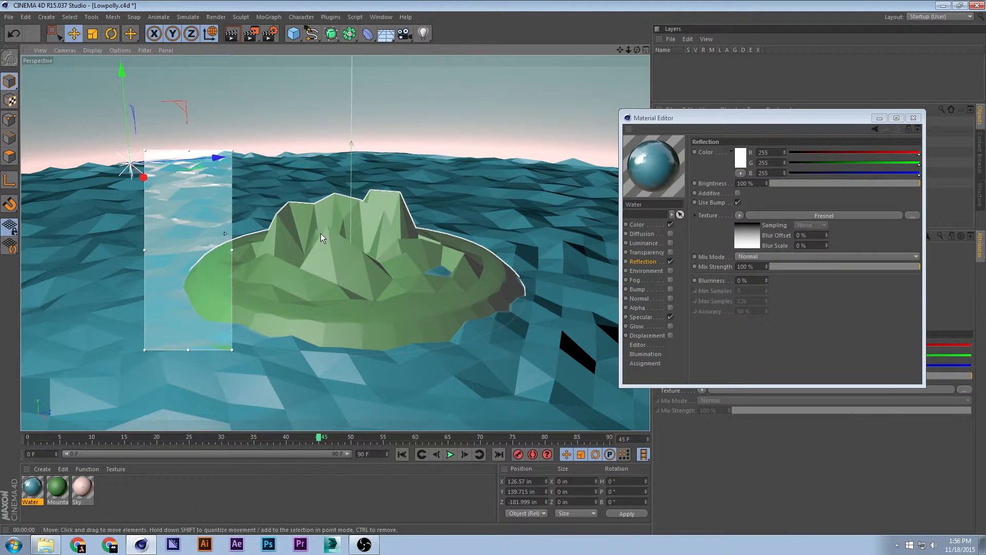
Move the Water reflection's Fresnel gradient black knot to just past the midpoint, keeping the white knot at the start
click(749, 228)
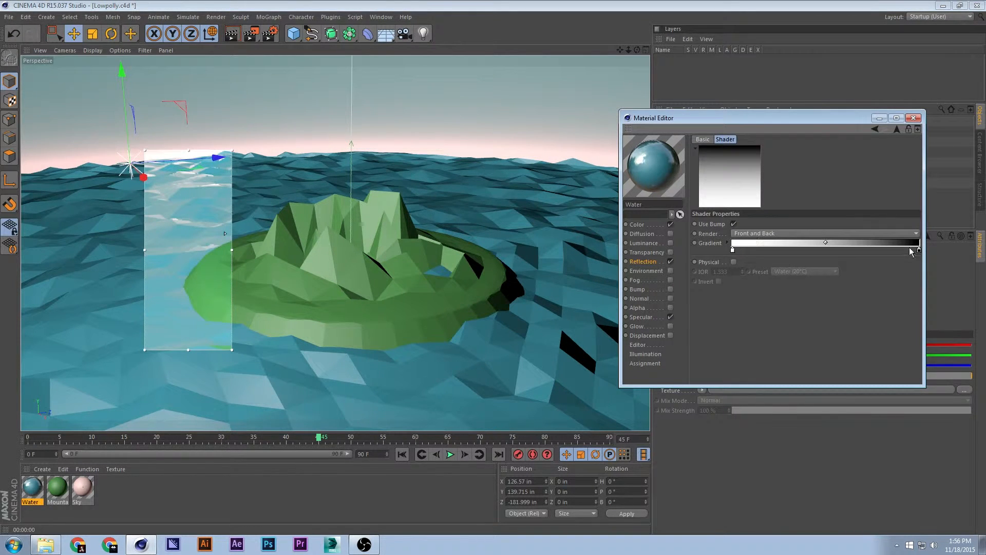
drag(919, 253, 799, 251)
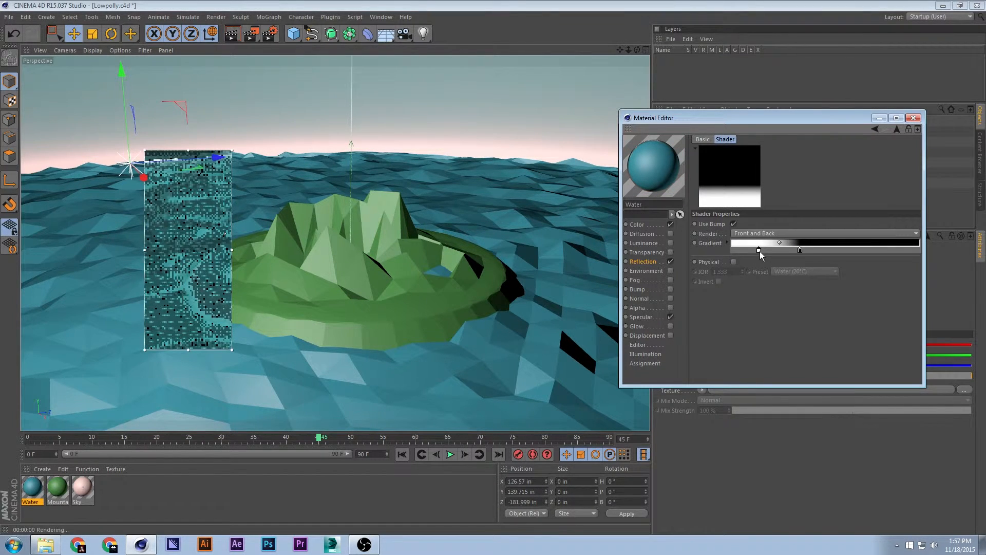
drag(799, 250, 834, 250)
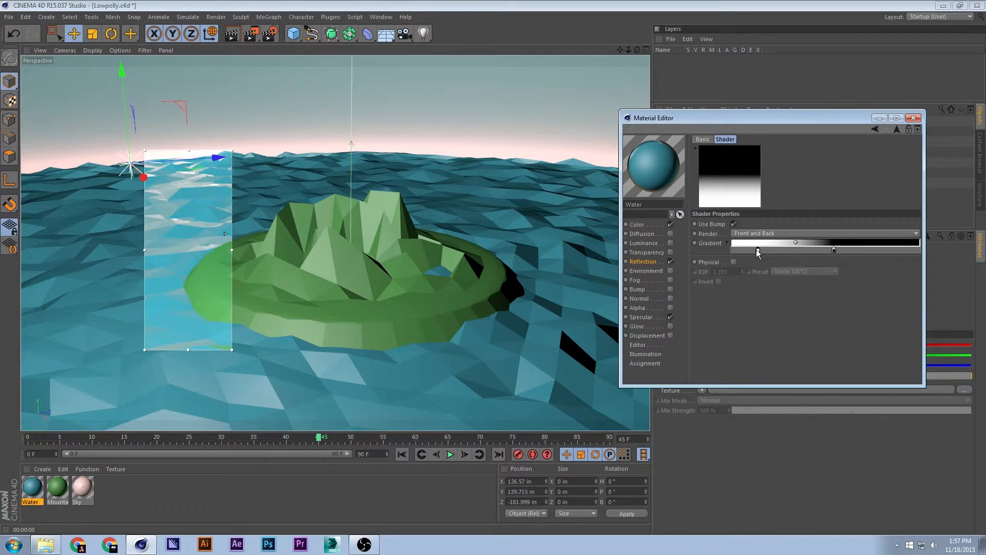
drag(759, 249, 733, 251)
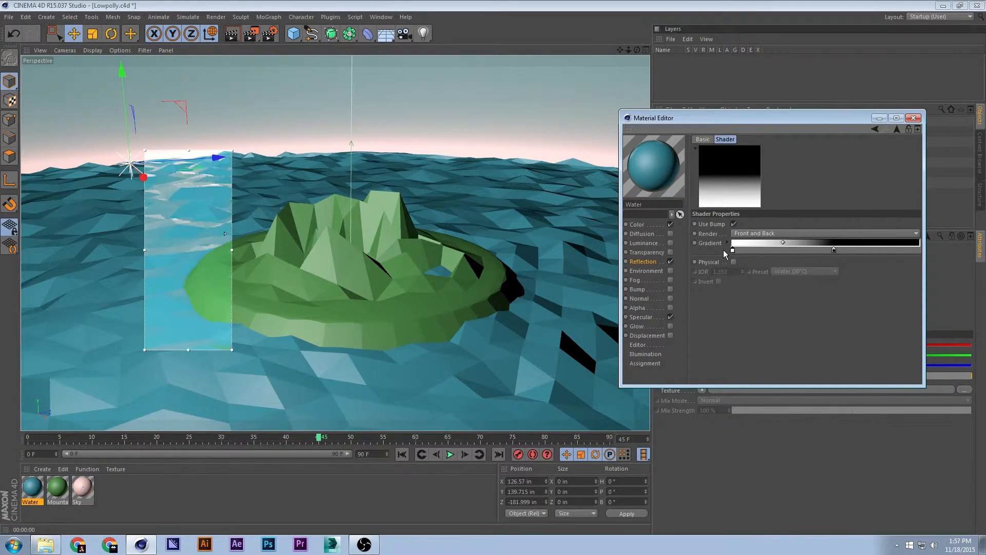
Try black for the Fresnel gradient's white starting knot and restore it to white
double_click(733, 250)
drag(688, 249, 688, 275)
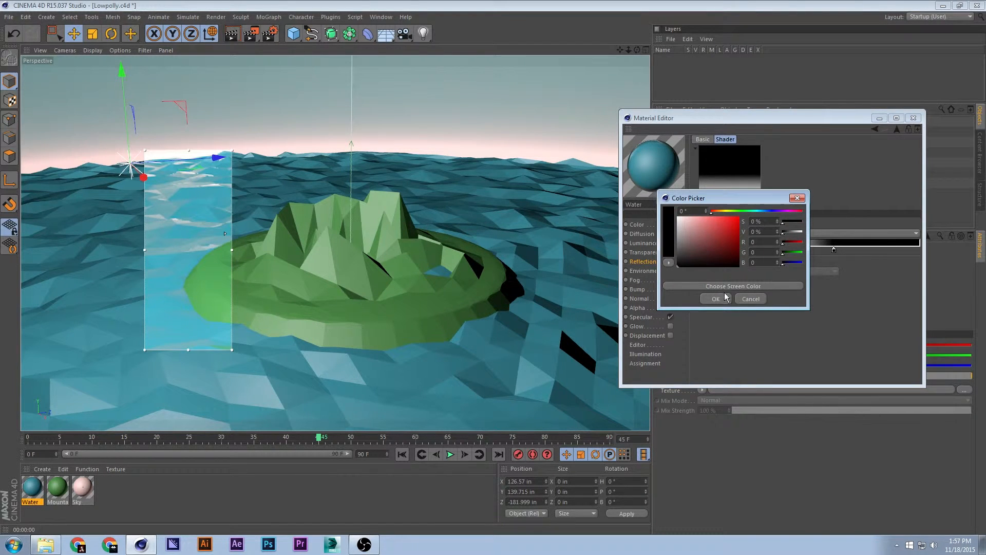
click(724, 297)
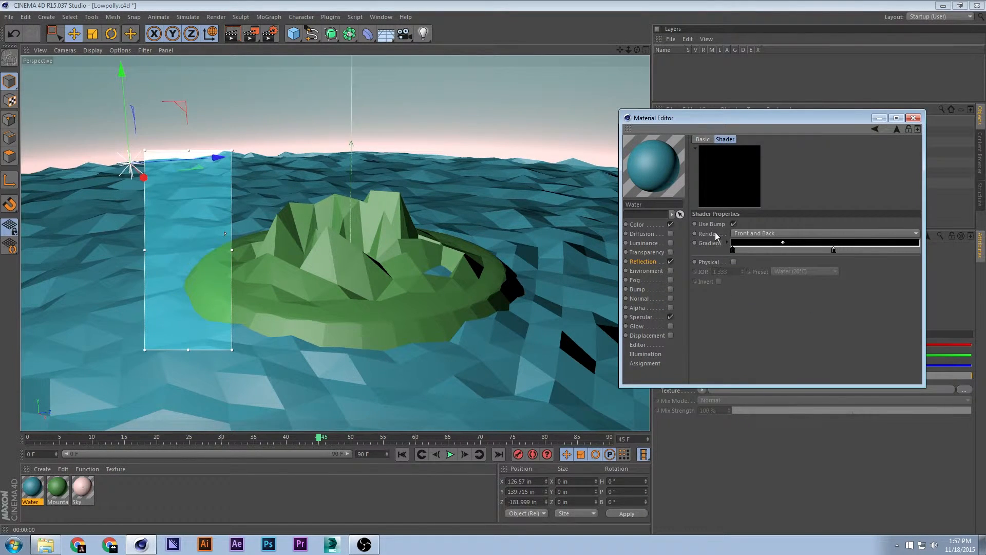
double_click(733, 251)
click(671, 207)
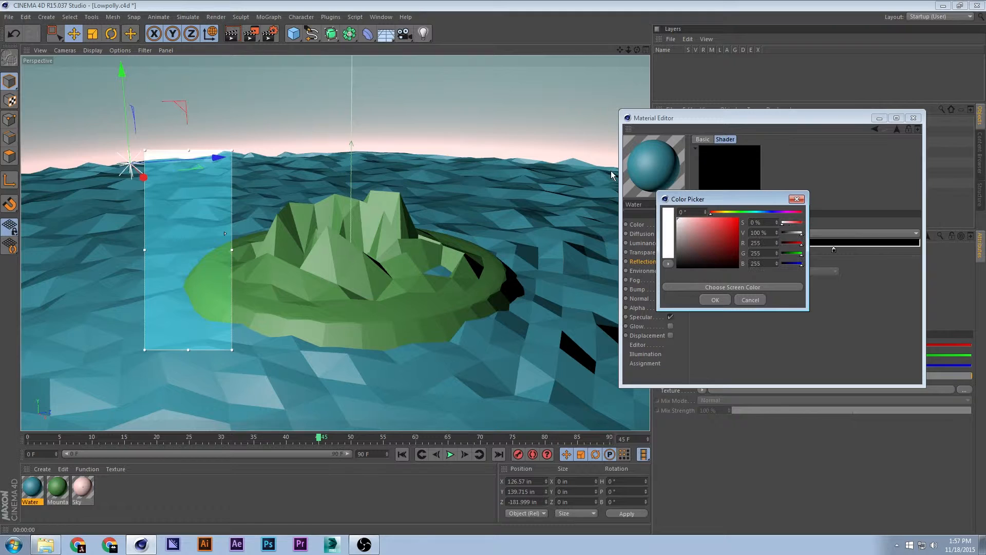
click(723, 300)
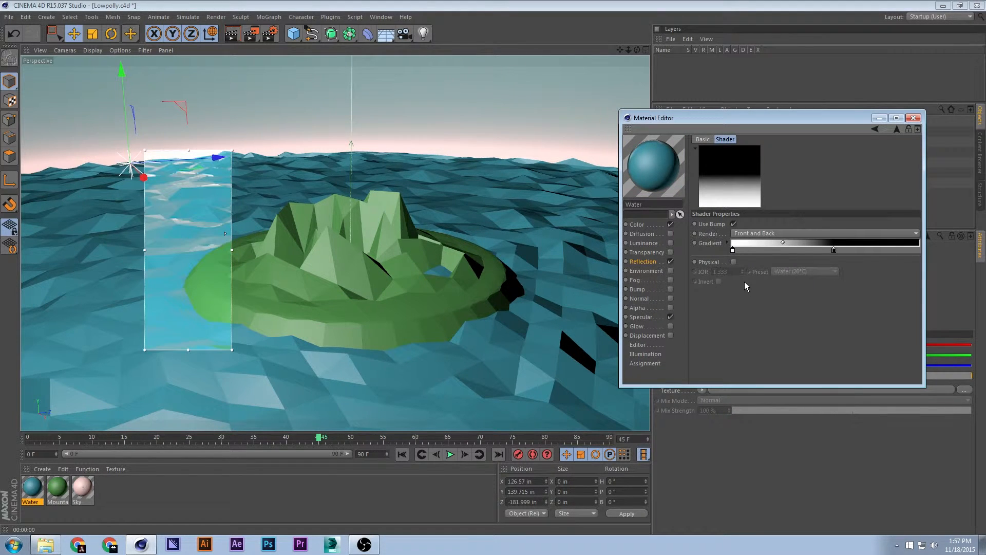
Pull the Fresnel gradient's black knot in slightly before the midpoint and preview the reflections across the water behind the island
drag(833, 250, 812, 250)
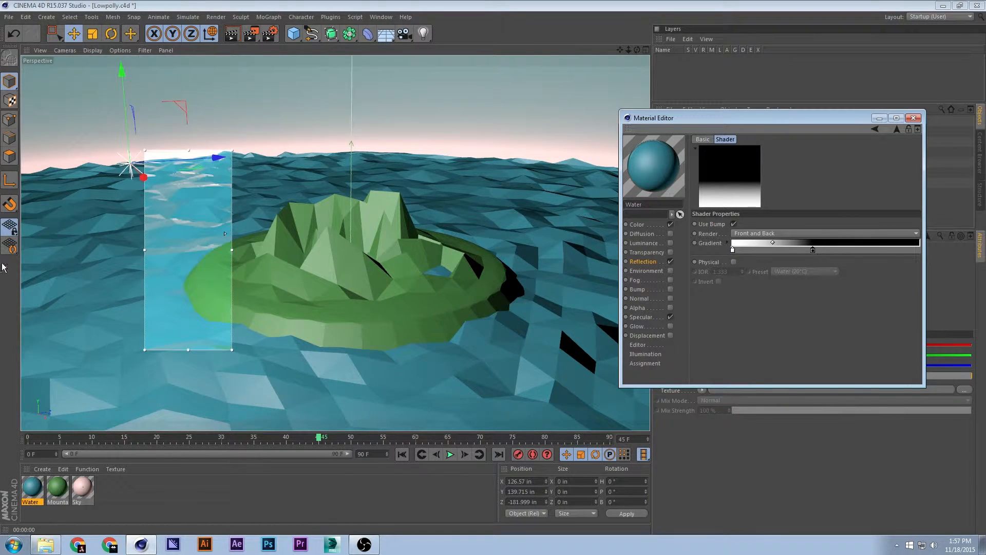
drag(232, 349, 558, 252)
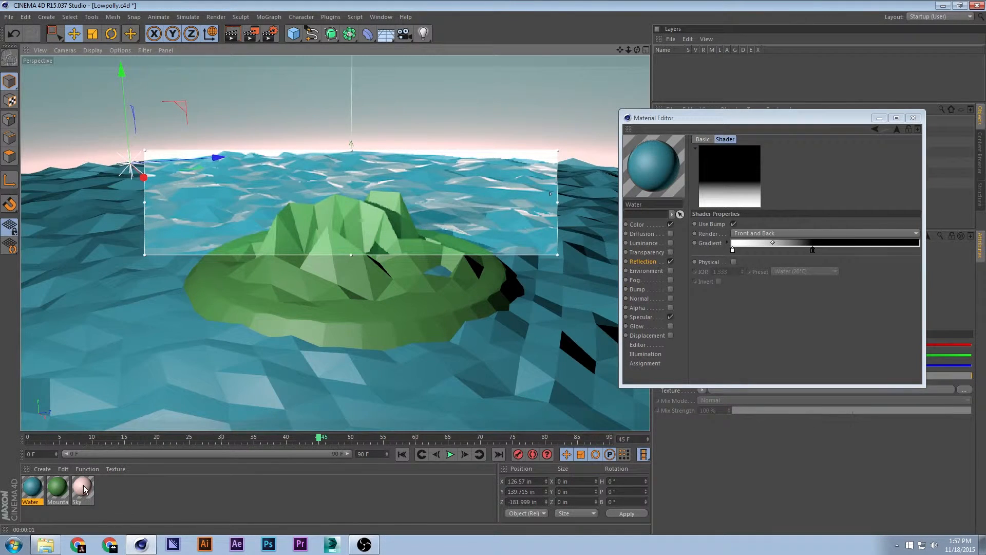
drag(760, 122, 796, 251)
click(951, 246)
Try raising the SkyMap camera's Y position to 28 in and undo the move
click(677, 184)
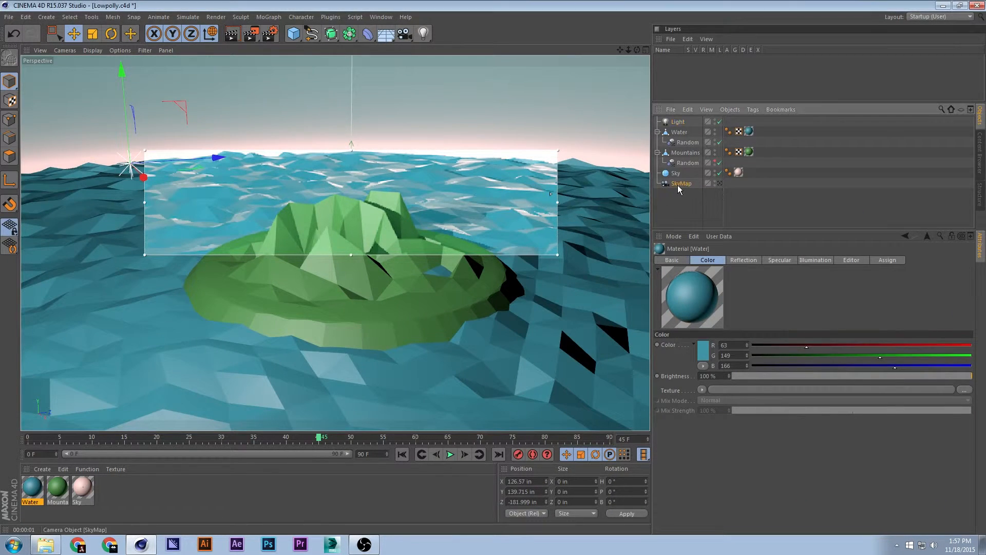
click(707, 261)
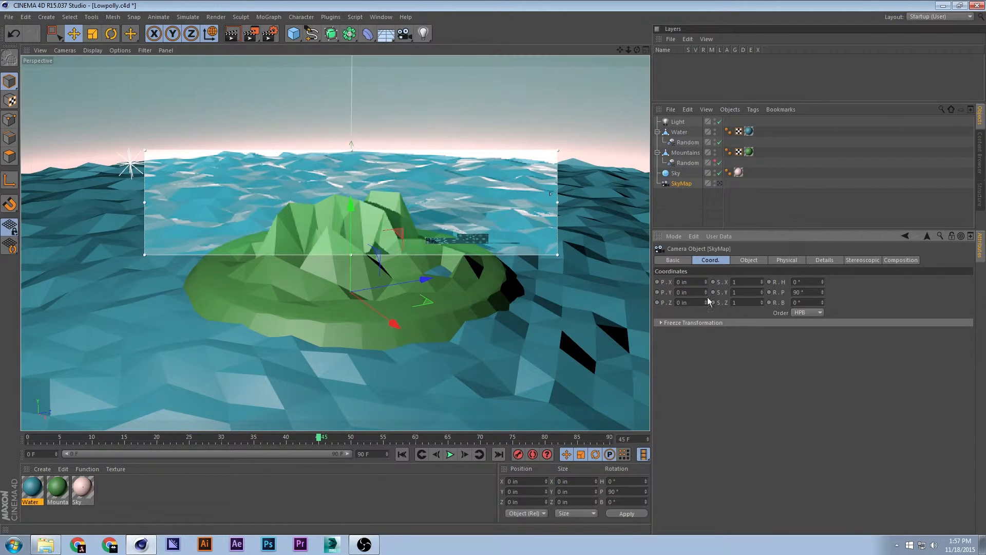
mouse_move(706, 293)
mouse_down()
mouse_move(706, 275)
mouse_move(704, 292)
mouse_up()
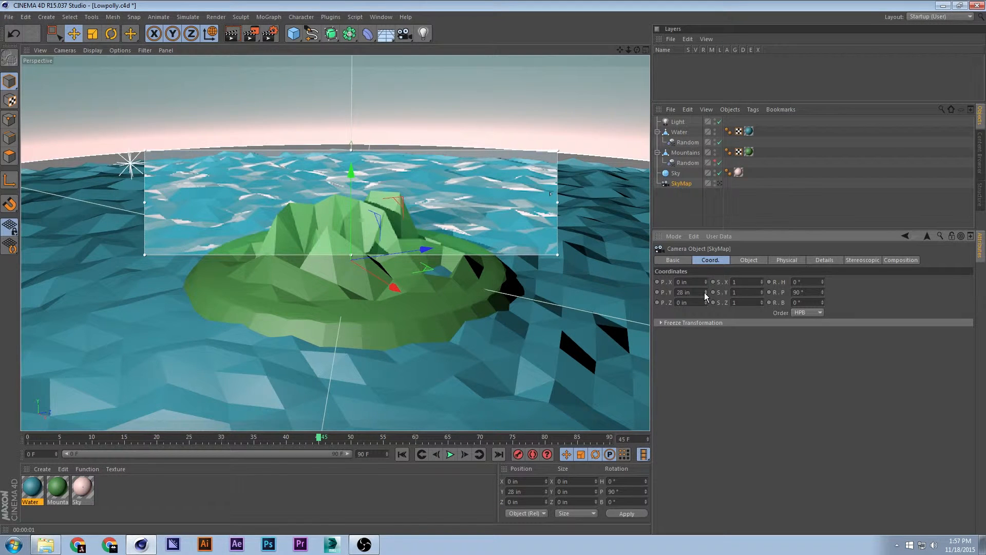
key(ctrl+z)
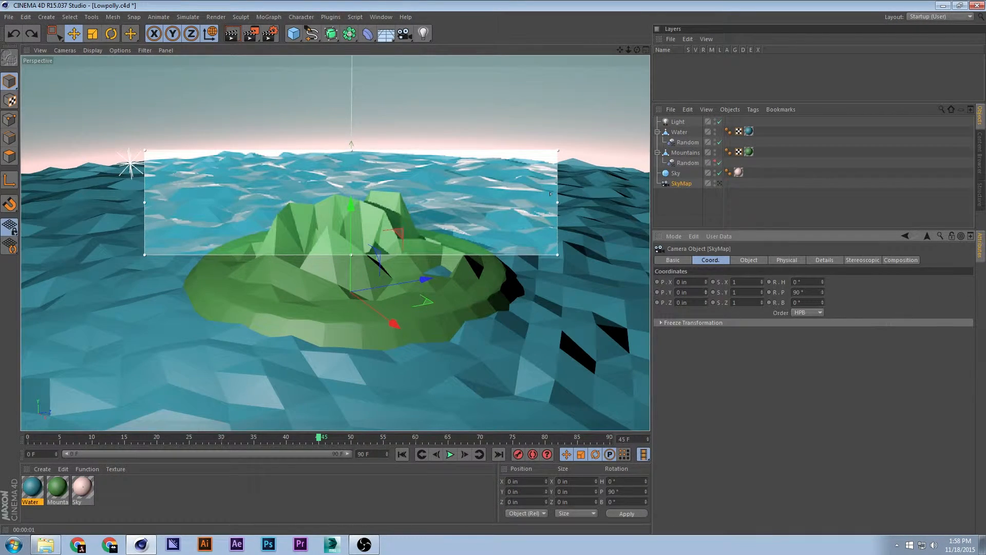
Play the animation to check the waves and set the Water's Random effector animation speed to 10%
drag(985, 209, 757, 126)
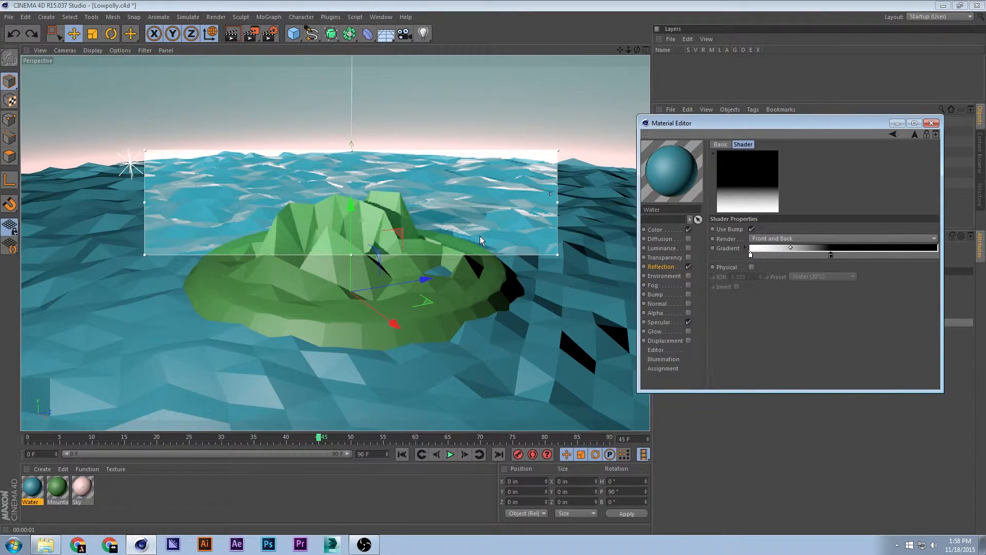
key(F8)
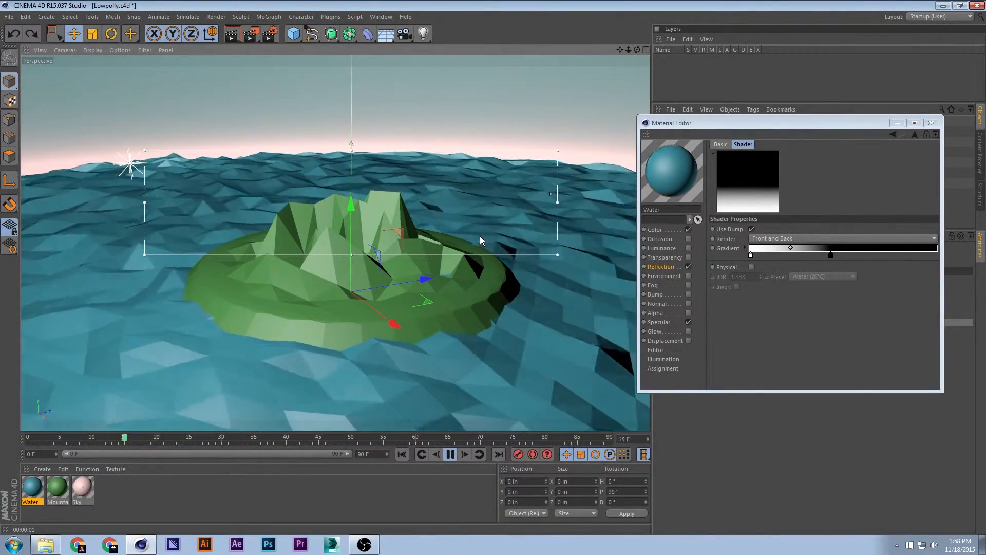
click(902, 122)
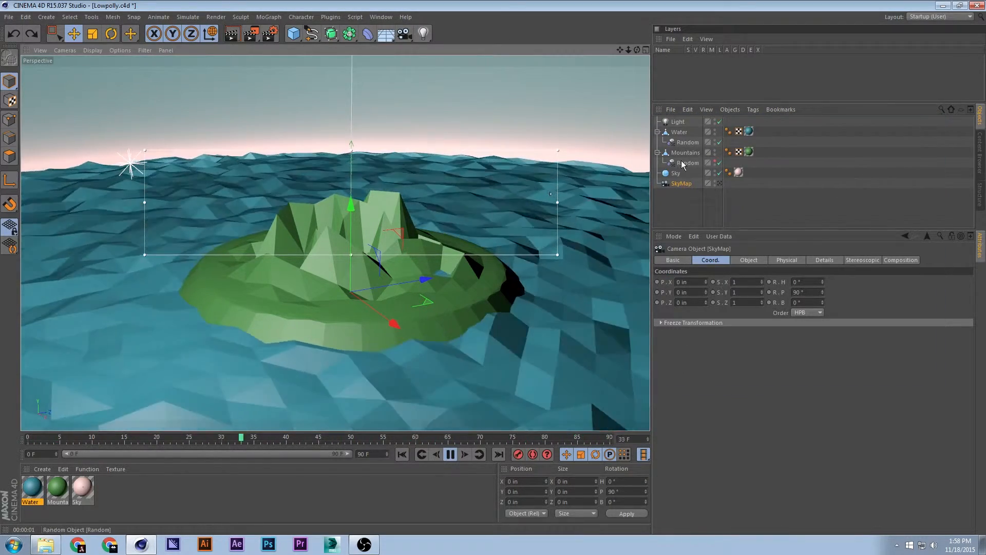
click(684, 142)
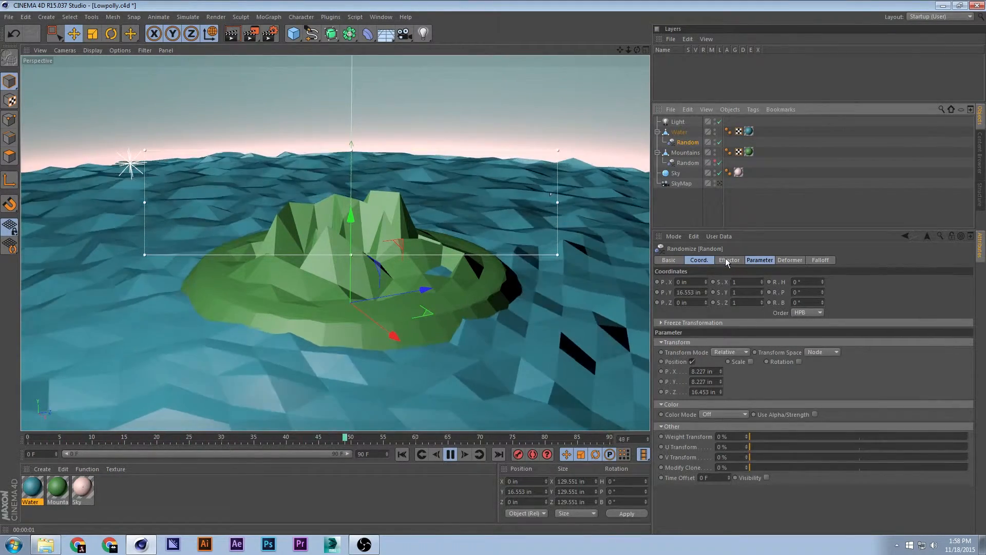
click(728, 260)
double_click(732, 351)
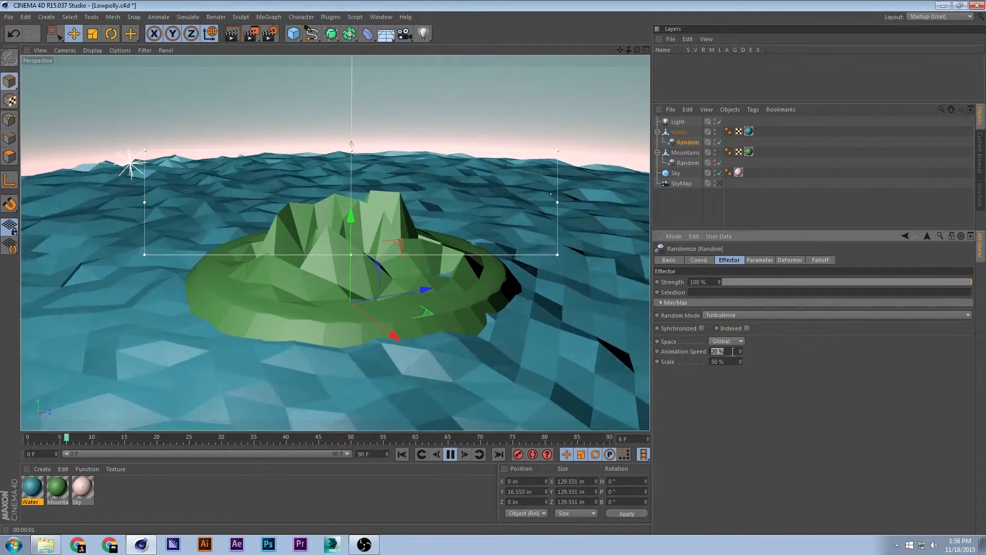
text(10)
key(Return)
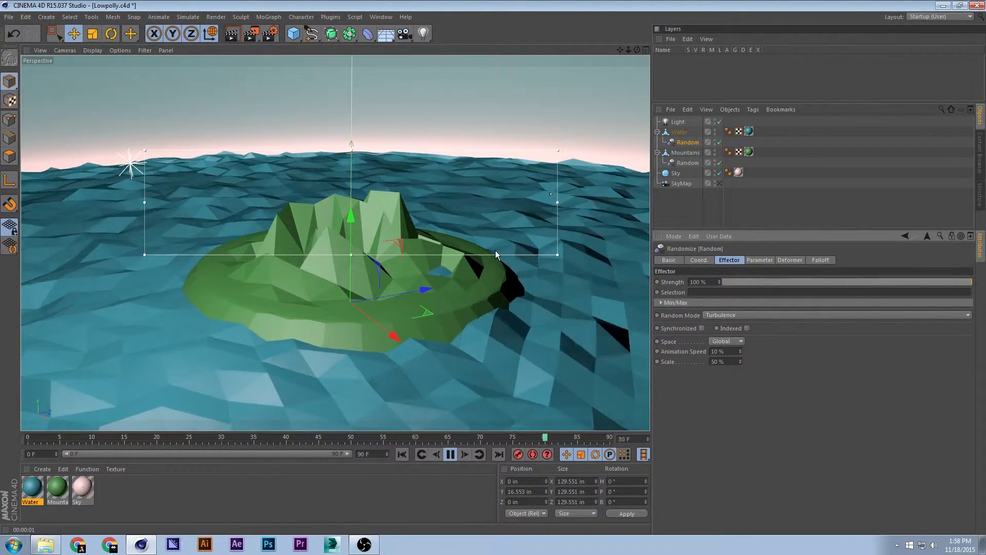
key(F8)
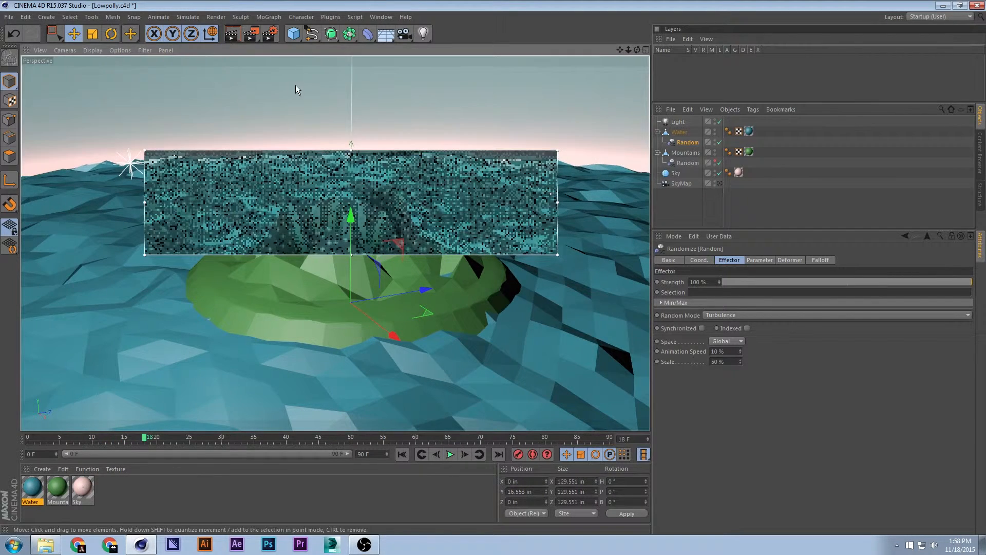
Turn off the interactive render region, reframe the view on the island and select the Mountains object
click(251, 34)
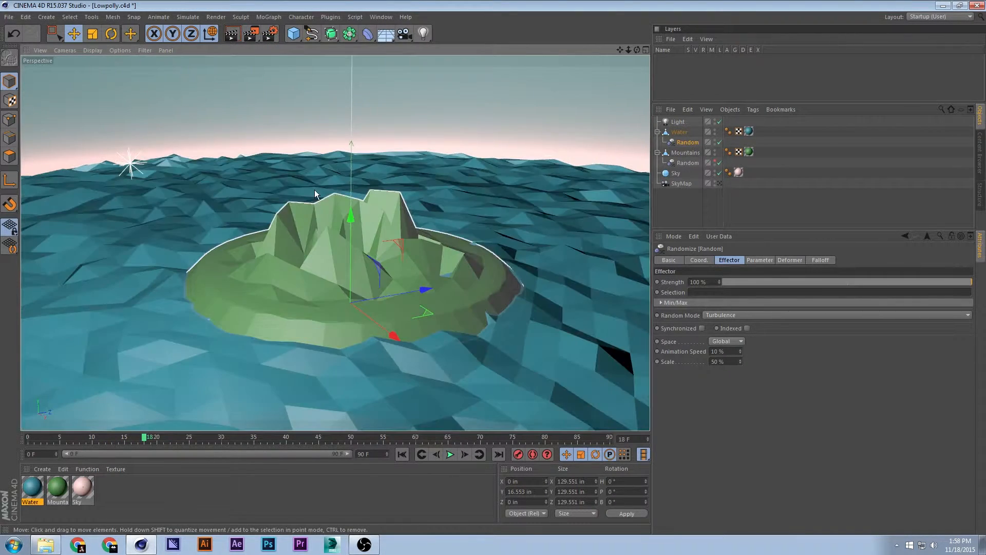
alt+middle_drag(314, 195, 325, 162)
alt+drag(325, 164, 365, 103)
click(385, 208)
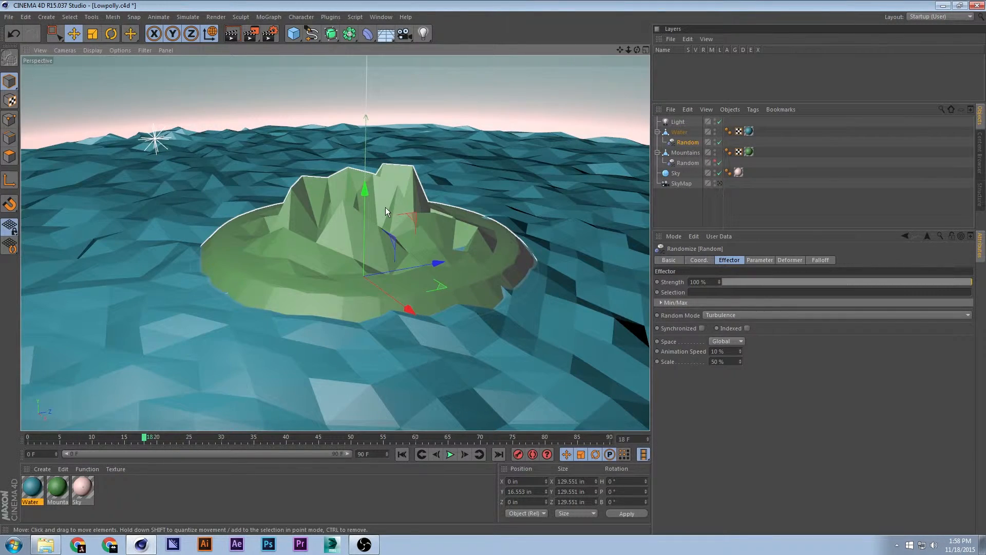
Open the Mountains material for editing and restart the interactive render region as a smaller strip across the island's lower slopes
double_click(55, 491)
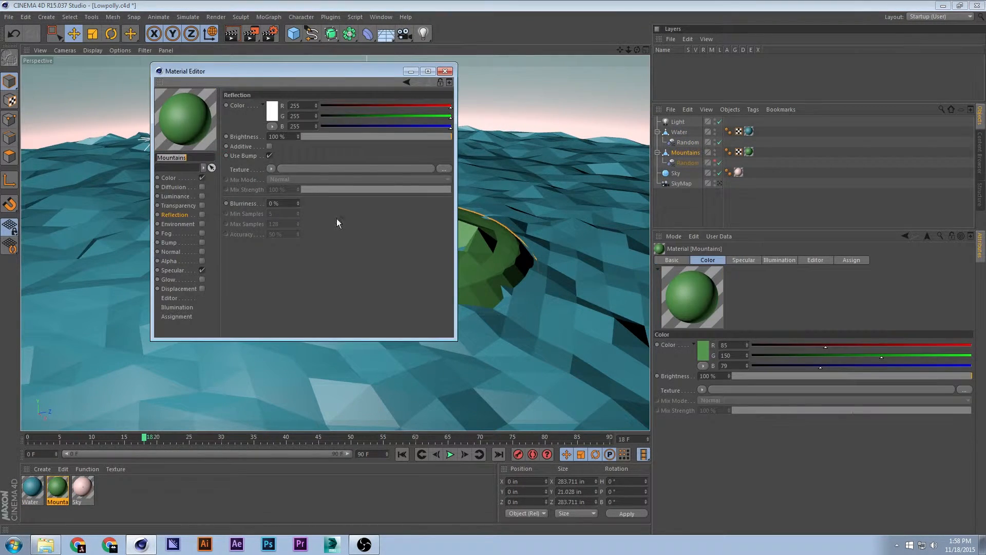
drag(256, 72, 600, 148)
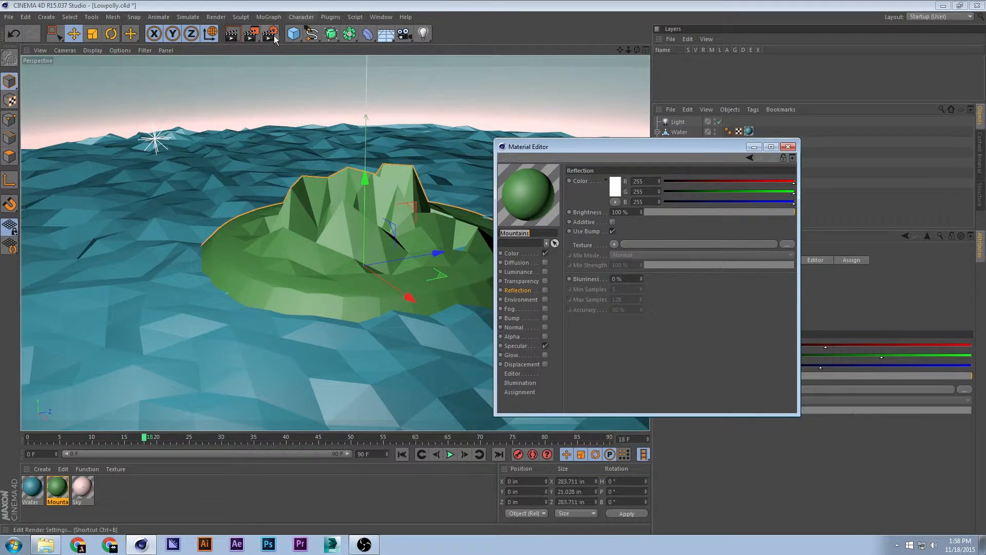
drag(272, 34, 313, 167)
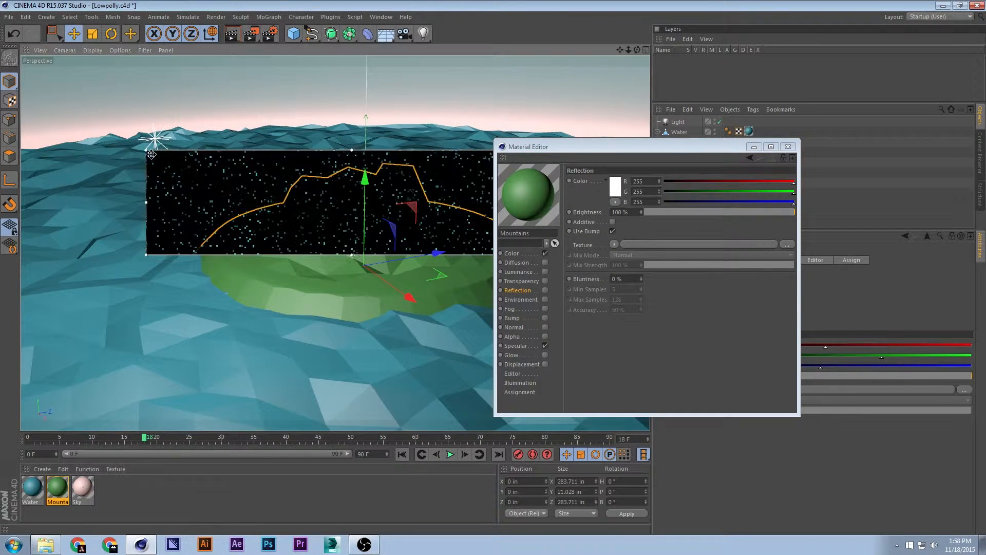
drag(145, 150, 291, 201)
drag(588, 147, 629, 143)
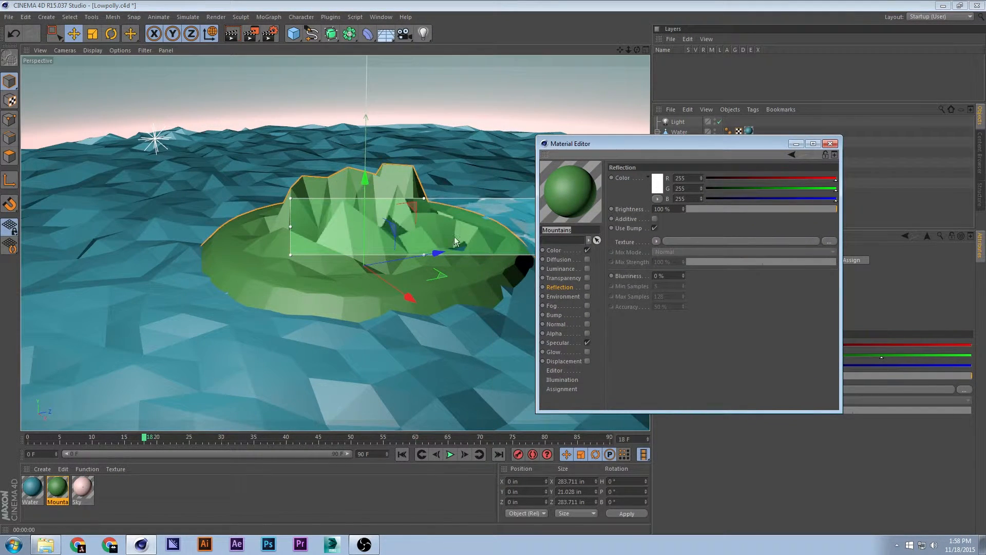
drag(442, 198, 366, 234)
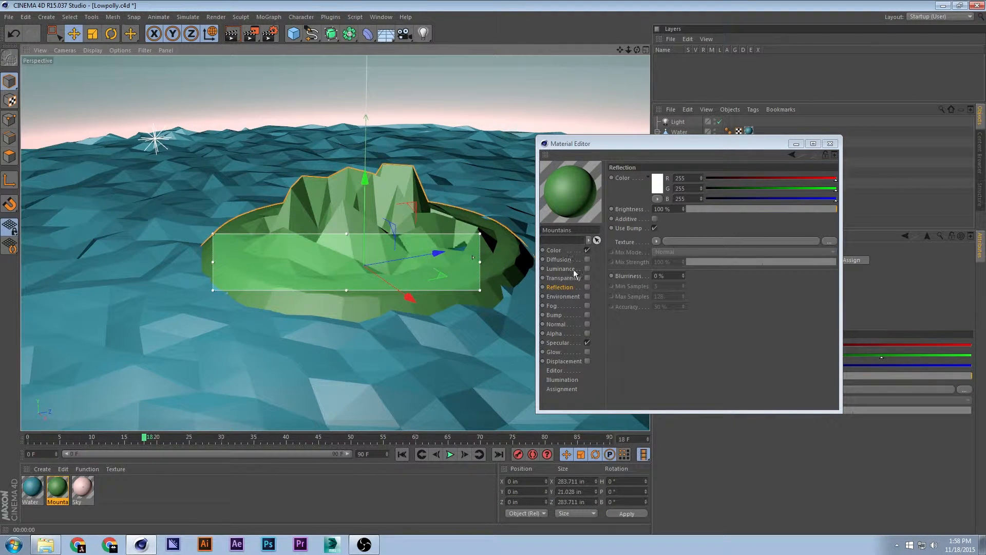
Enable Bump on the Mountains material with a Noise texture and set the noise's global scale to 20%
click(587, 315)
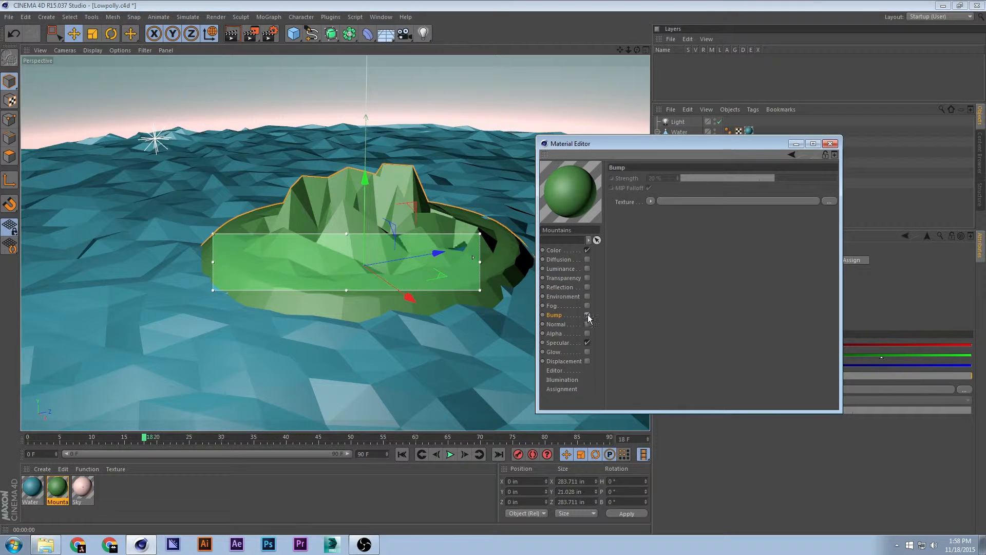
click(650, 201)
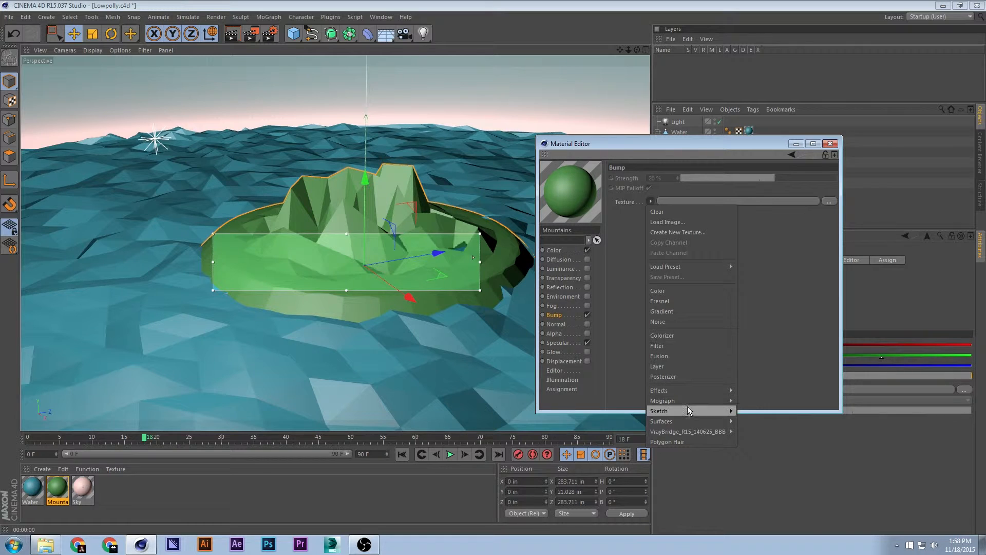
click(656, 321)
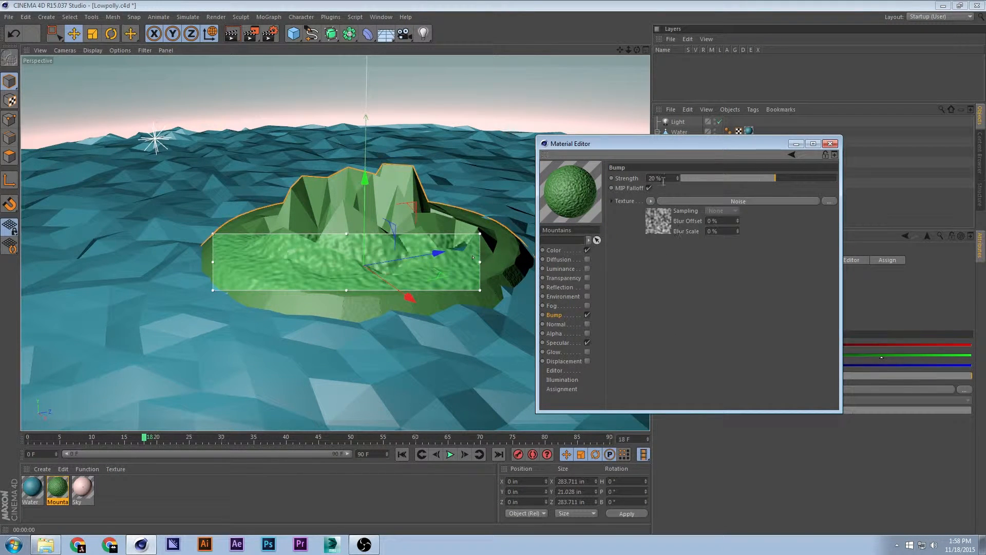
click(659, 231)
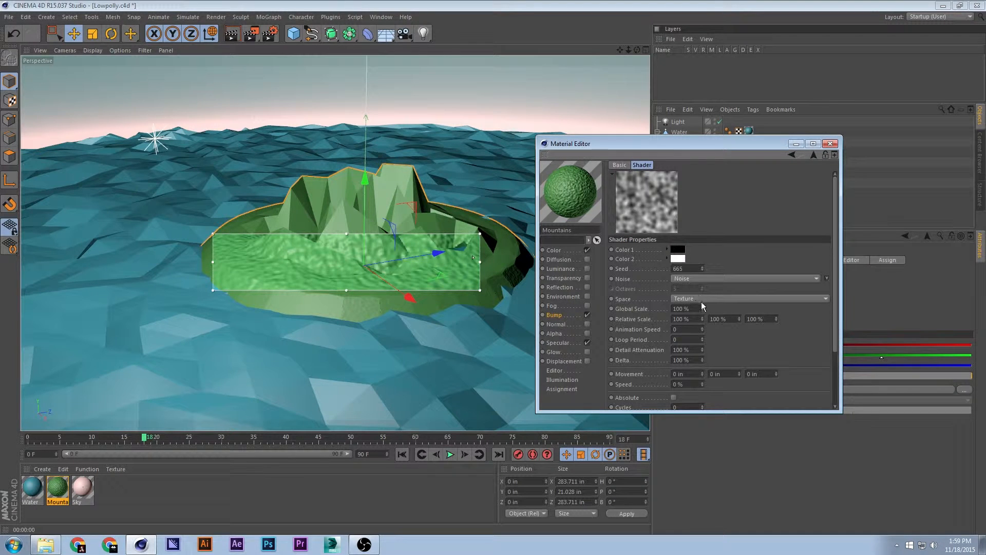
text(20)
key(Return)
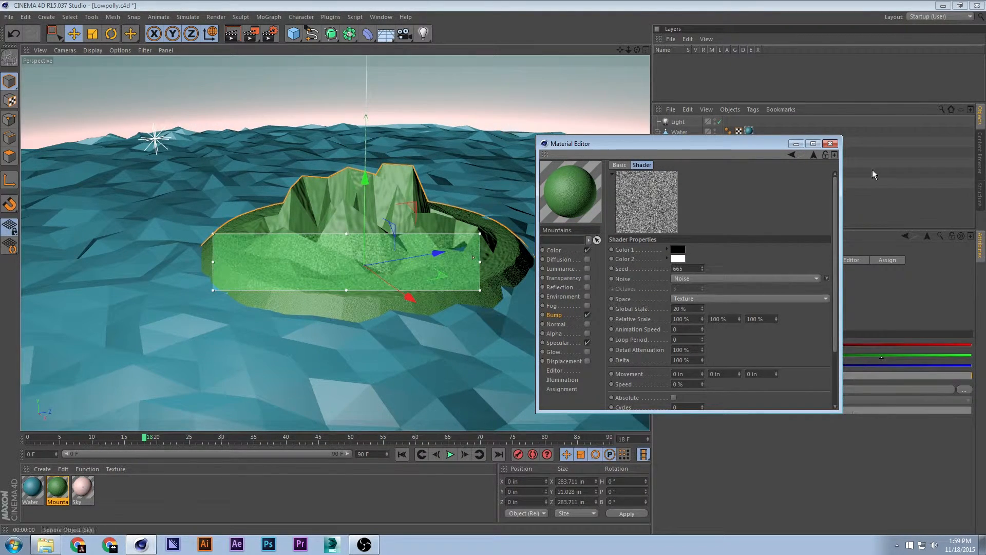
Set the projection of both the Water and Mountains texture tags to Cubic
drag(744, 147, 826, 259)
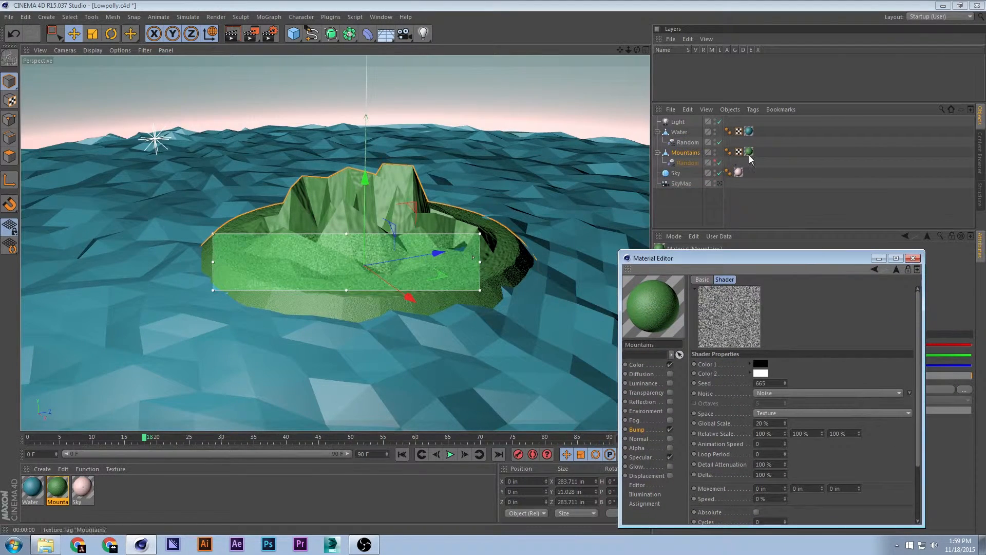
click(748, 132)
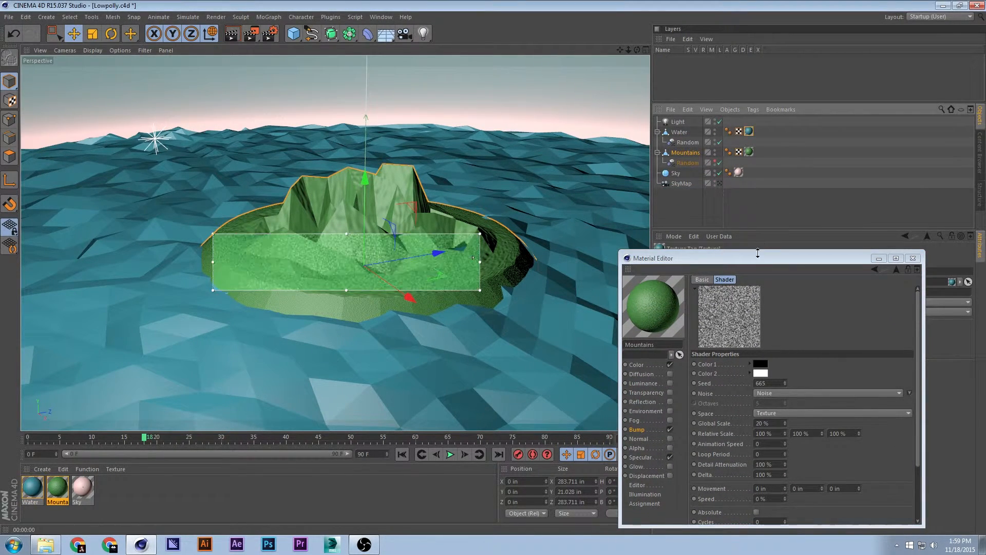
drag(756, 259, 985, 231)
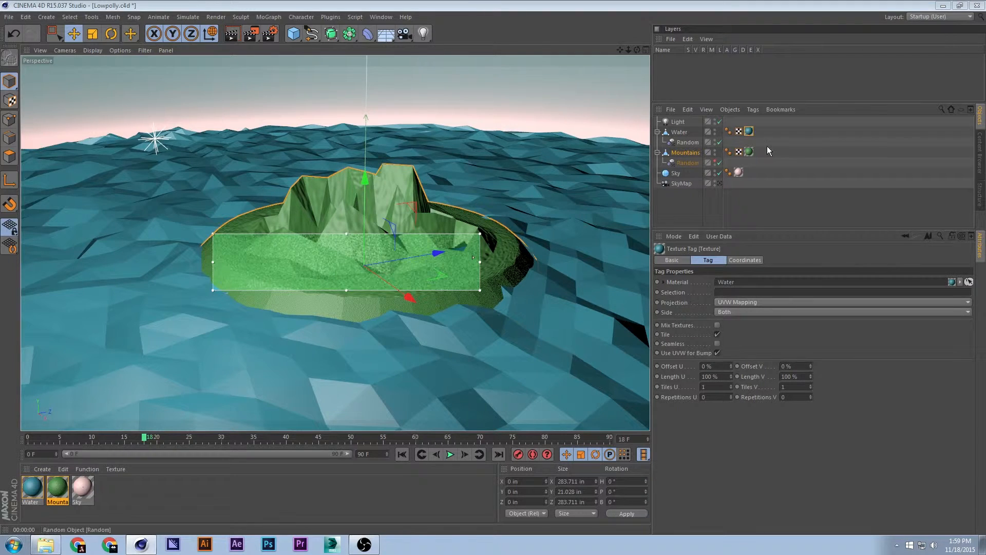
drag(764, 155, 750, 124)
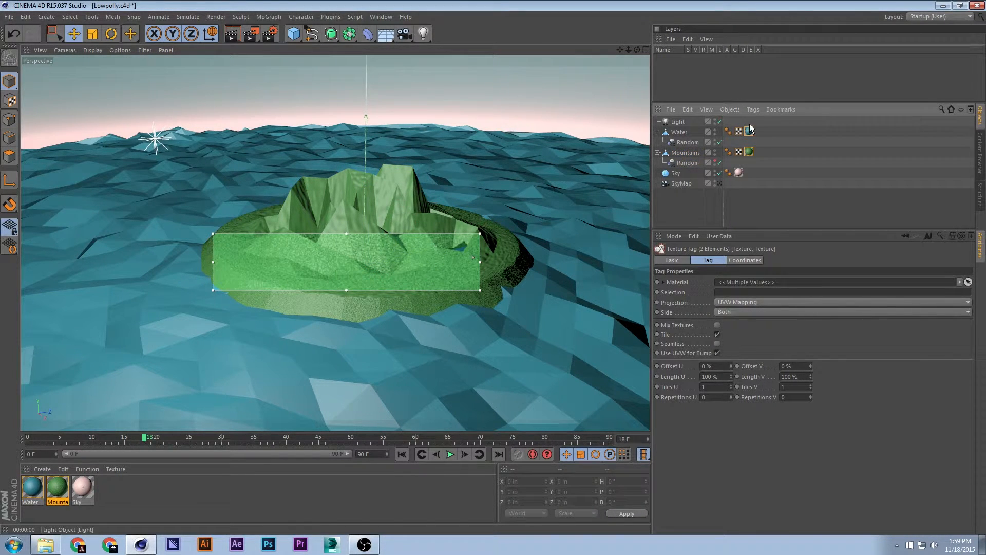
click(738, 300)
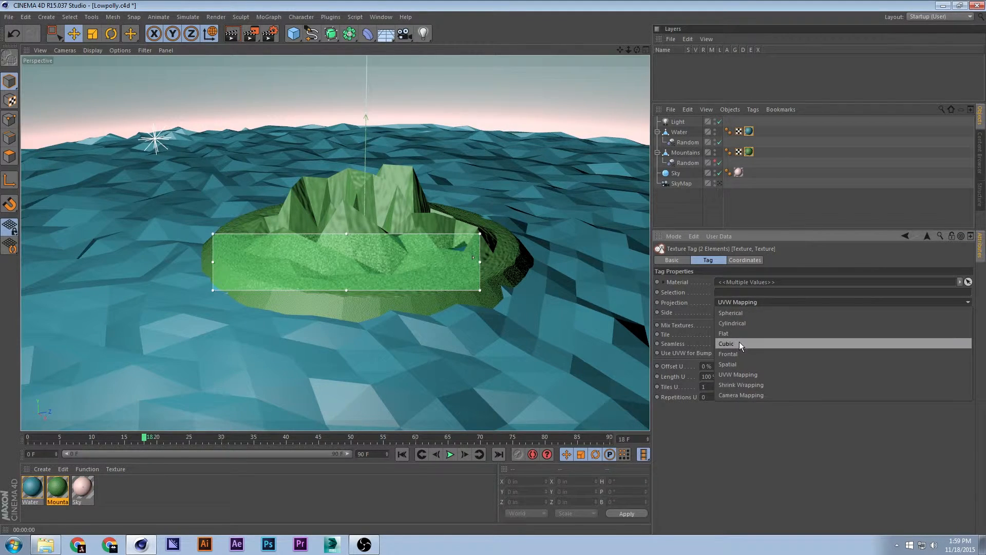
click(738, 340)
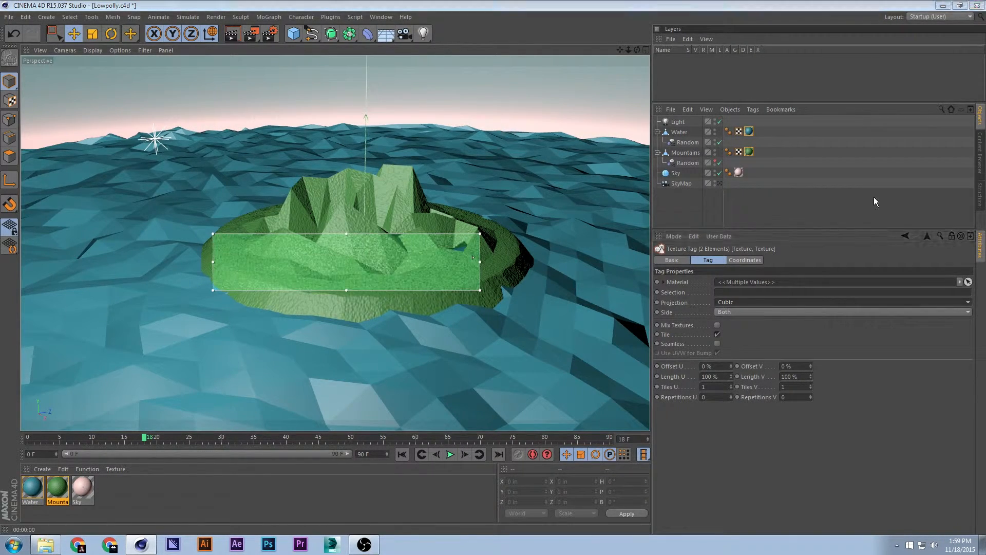
Reduce the Mountains bump noise's global scale to 10% and the bump strength to 5%
drag(985, 173, 842, 171)
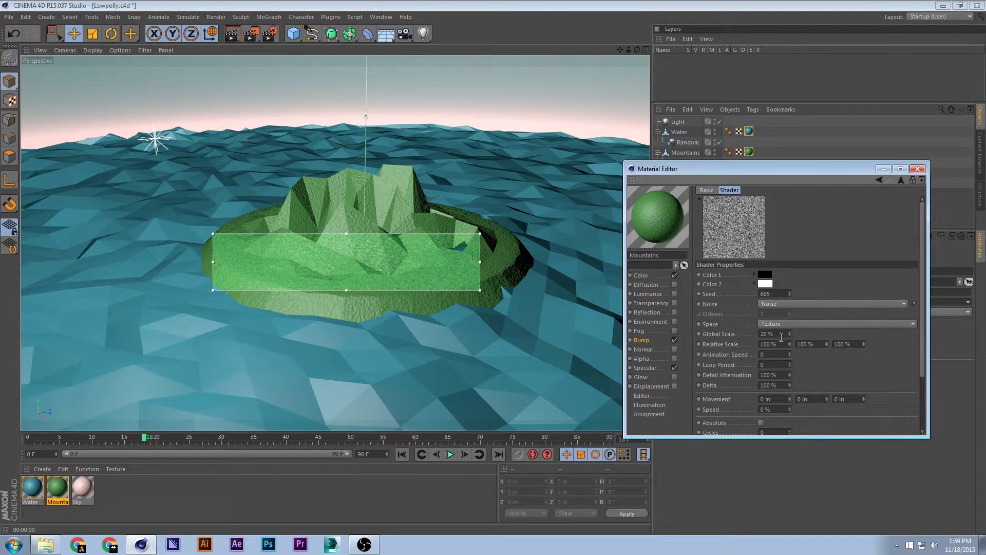
key(Return)
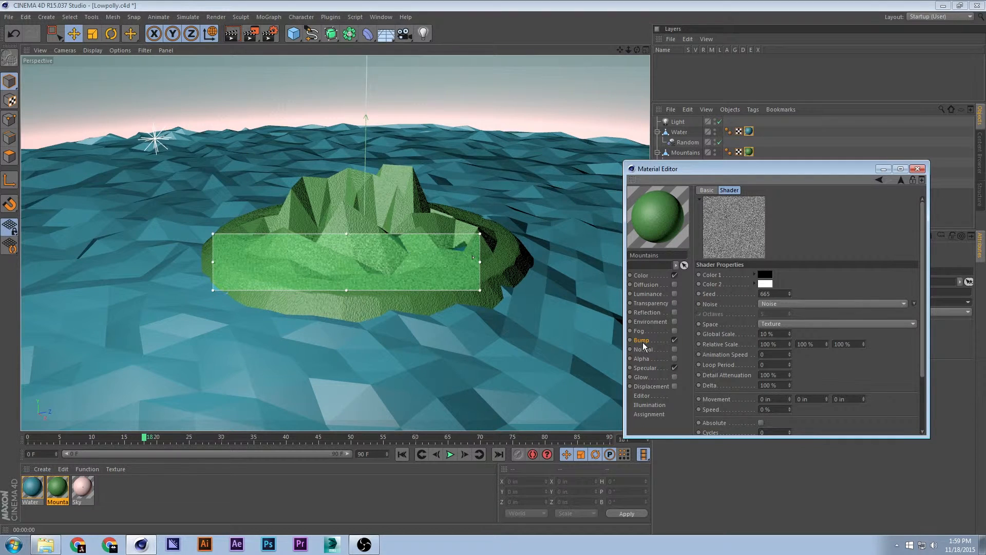
click(642, 340)
drag(765, 203, 720, 202)
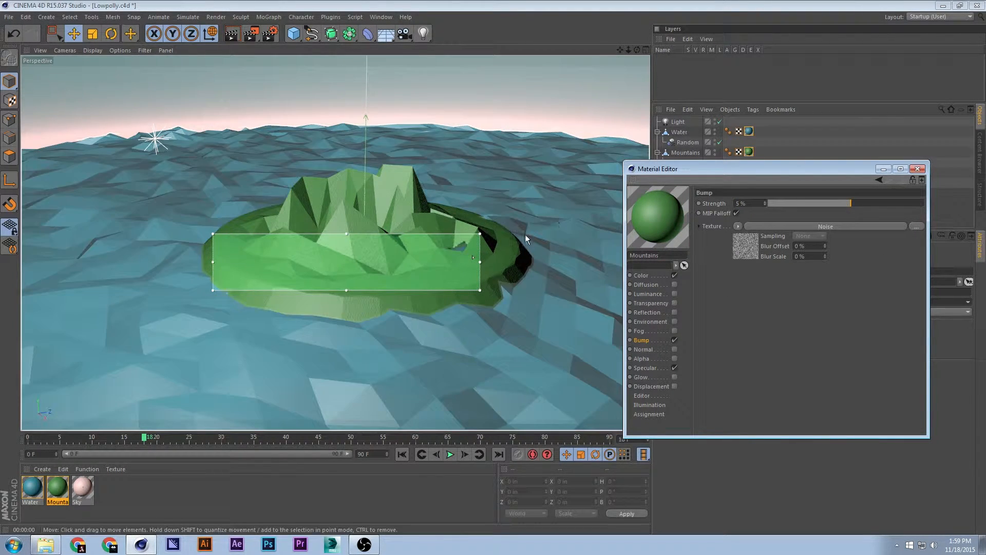
Enlarge the render region over the island, sea and horizon to examine the scene, and shrink it back around the island
click(472, 208)
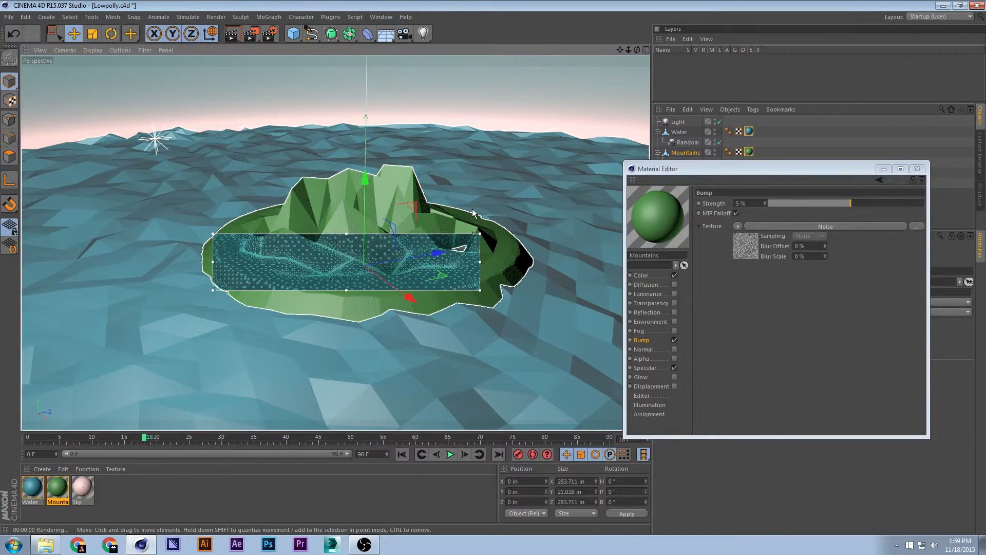
drag(480, 233, 616, 68)
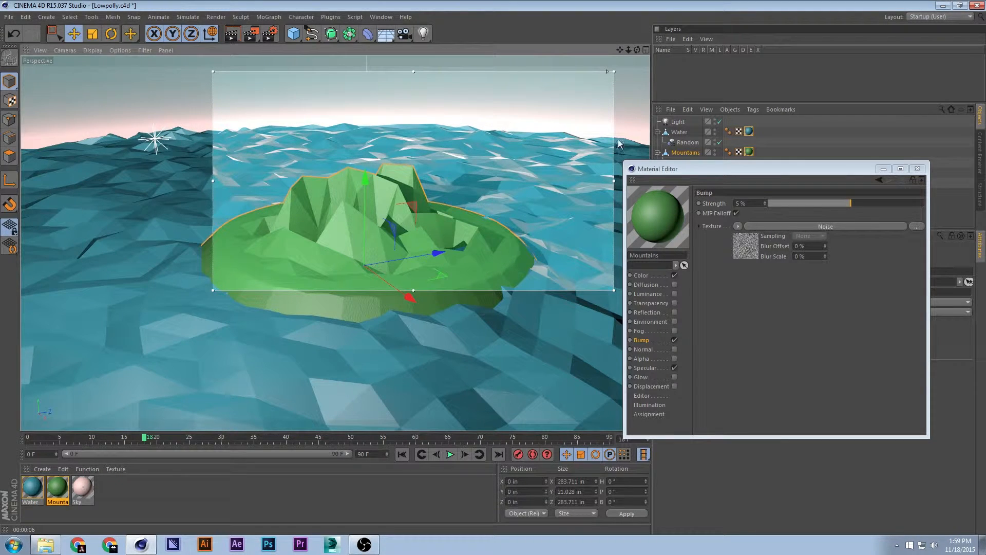
drag(613, 73, 494, 138)
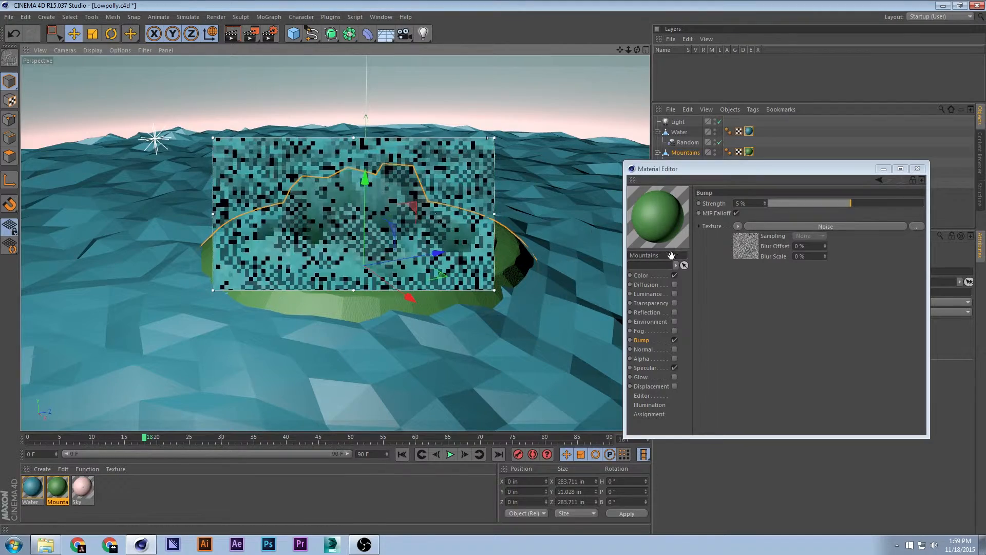
Turn off the interactive render region, close the Mountains material, collapse the Water and Mountains hierarchies and select Mountains
drag(676, 169, 658, 168)
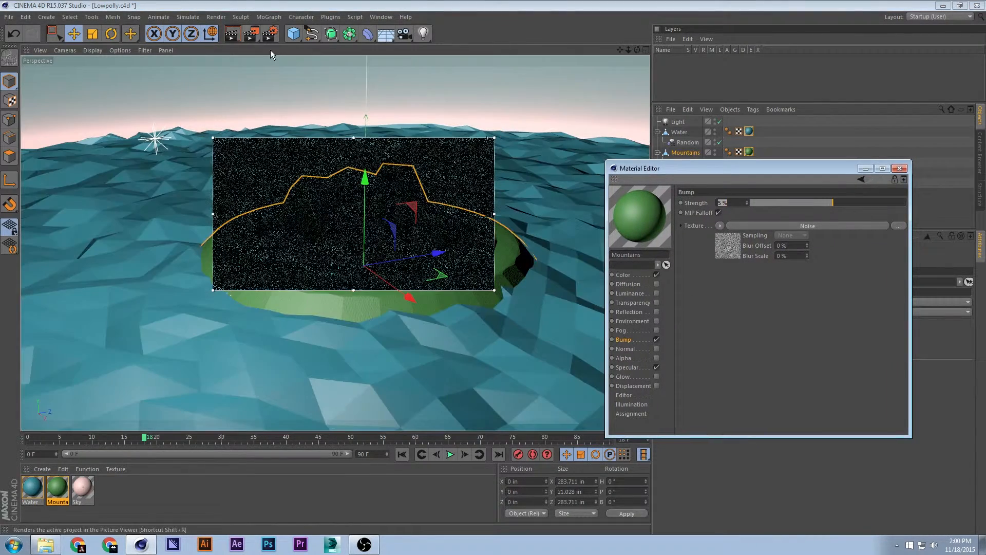
drag(250, 33, 274, 174)
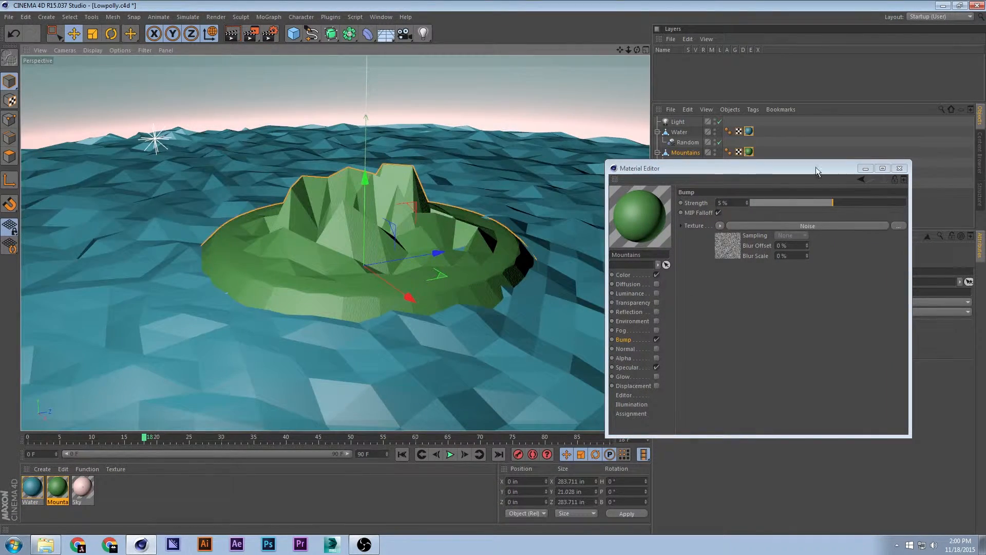
click(899, 169)
click(658, 140)
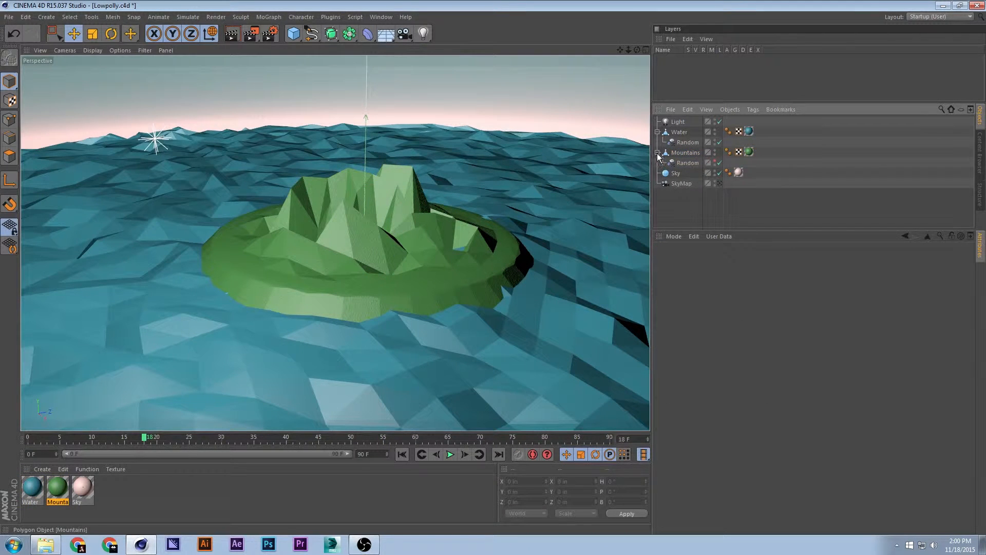
click(657, 132)
click(691, 143)
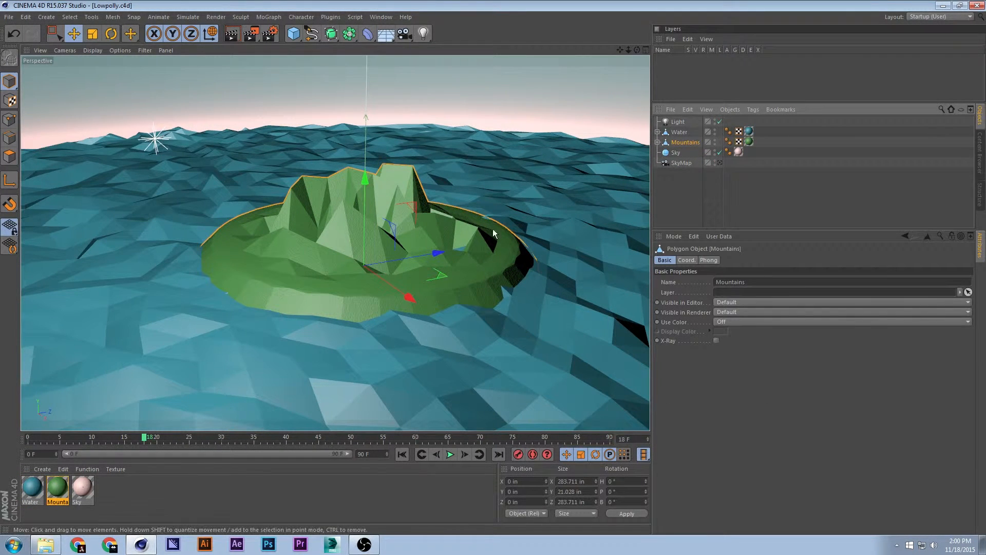
Shift the Mountains island into the foreground and add two copies behind it, the farthest at about X -232 in, Z 417 in
drag(429, 277, 454, 239)
key(t)
key(e)
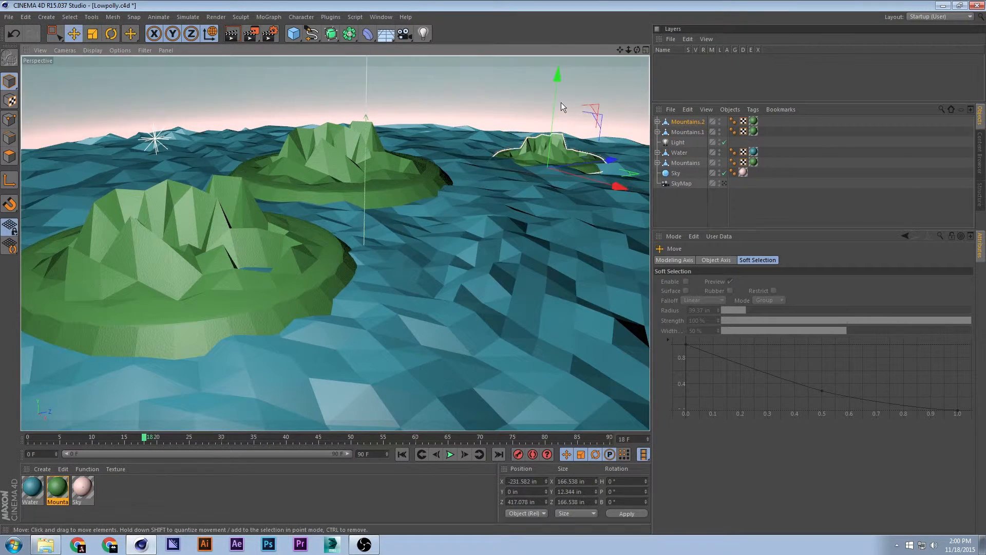
drag(561, 103, 558, 95)
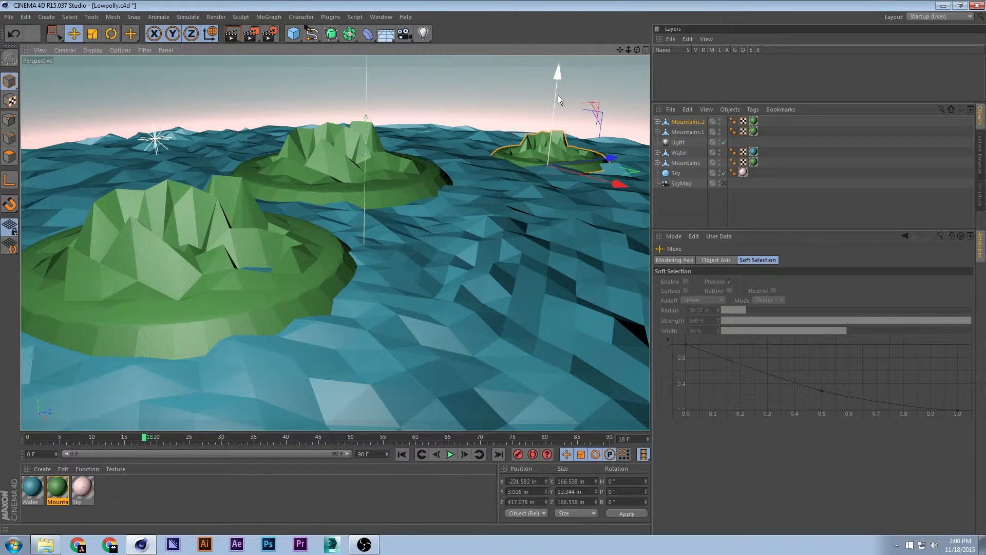
key(ctrl+z)
key(ctrl+z)
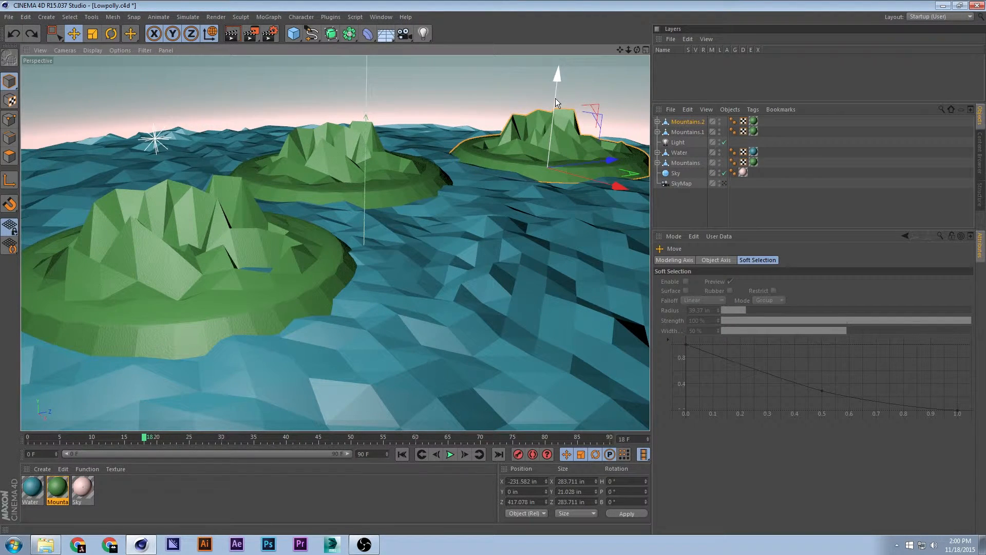
key(t)
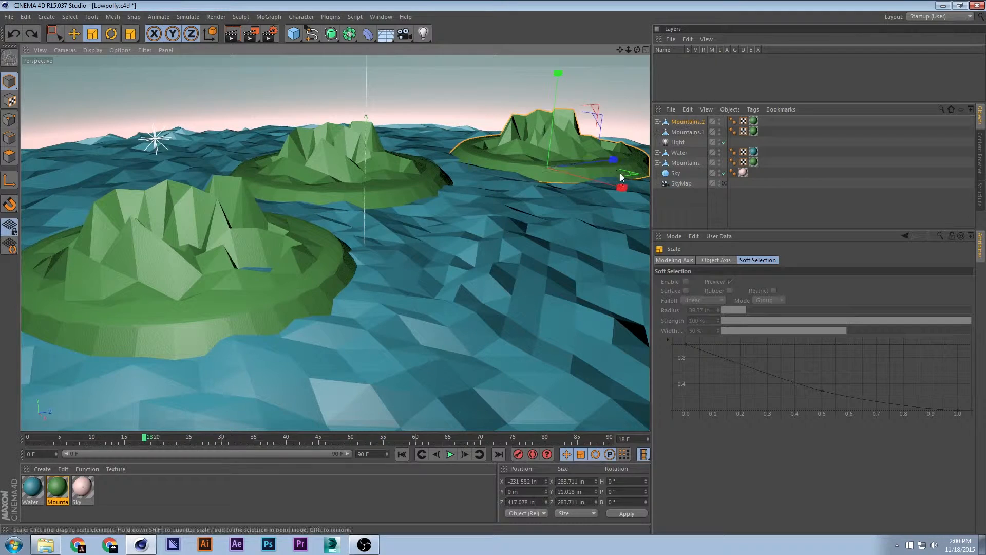
drag(620, 178, 511, 205)
key(ctrl+z)
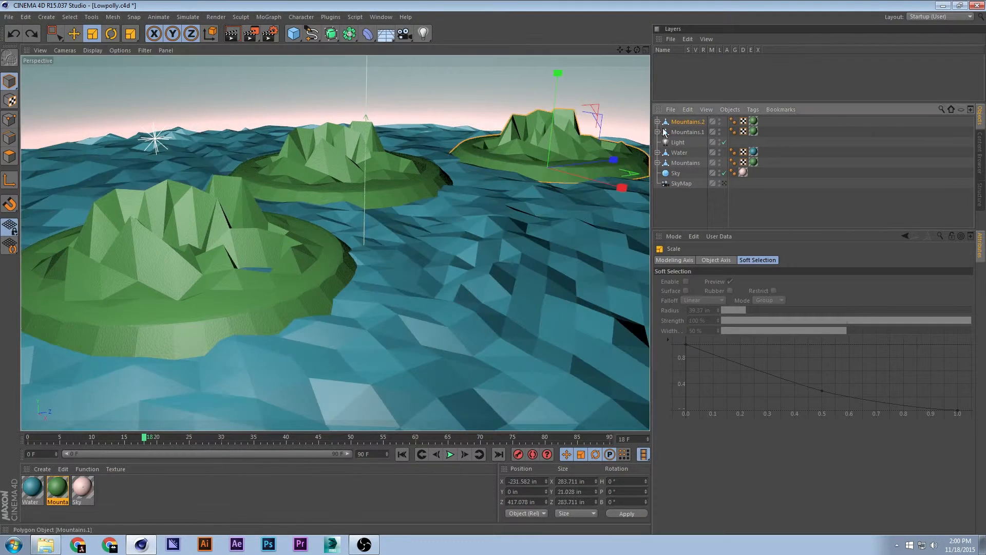
Expand Mountains.2 and, in Point mode, scale down its mesh points to about 175 in wide
click(657, 122)
click(9, 119)
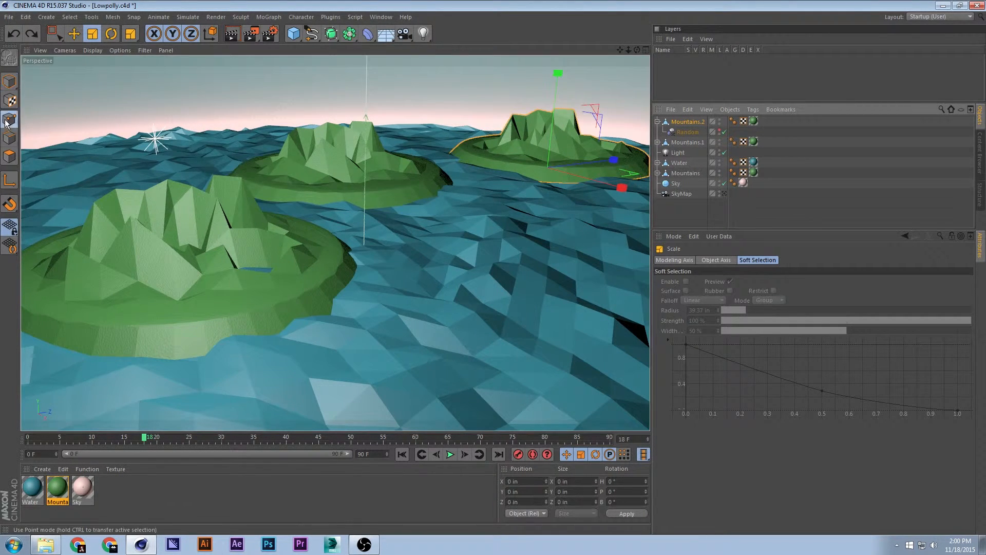
drag(621, 171, 463, 184)
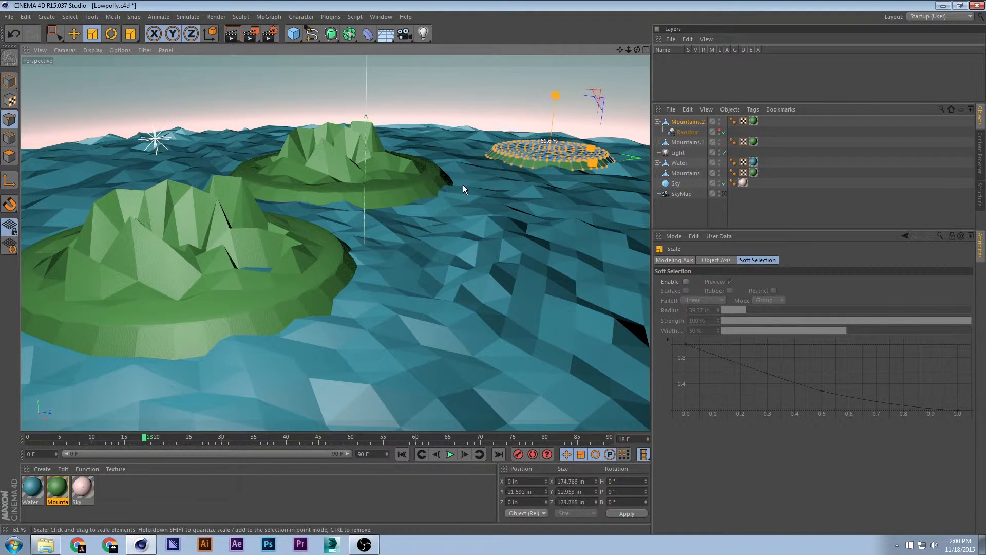
Reduce the strength of the Random effector under Mountains.2 to 80%
click(689, 129)
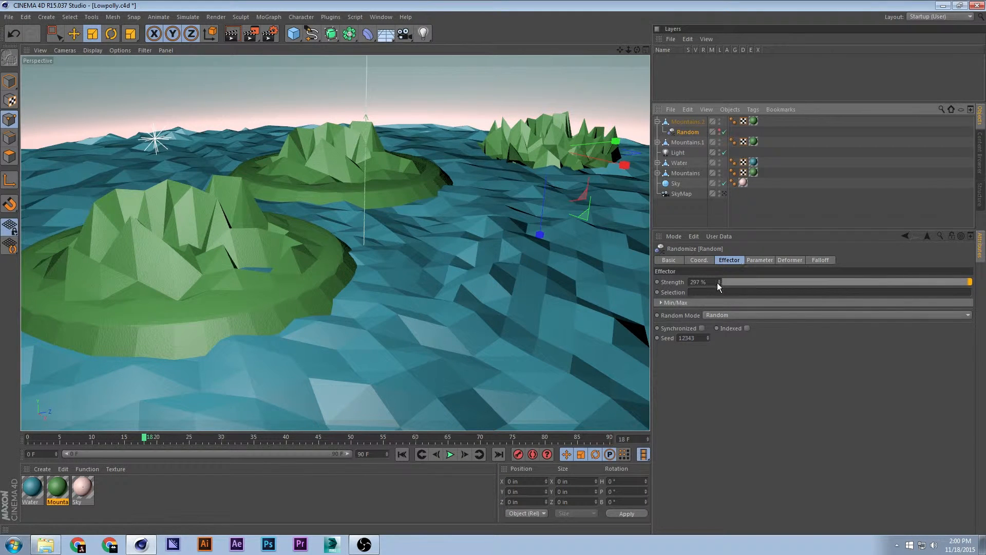
drag(718, 282, 674, 283)
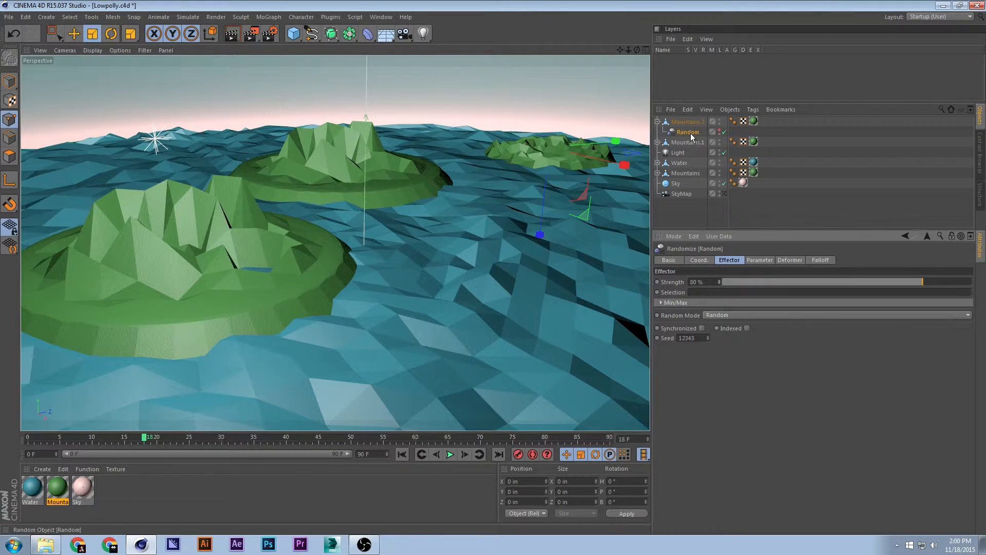
click(751, 261)
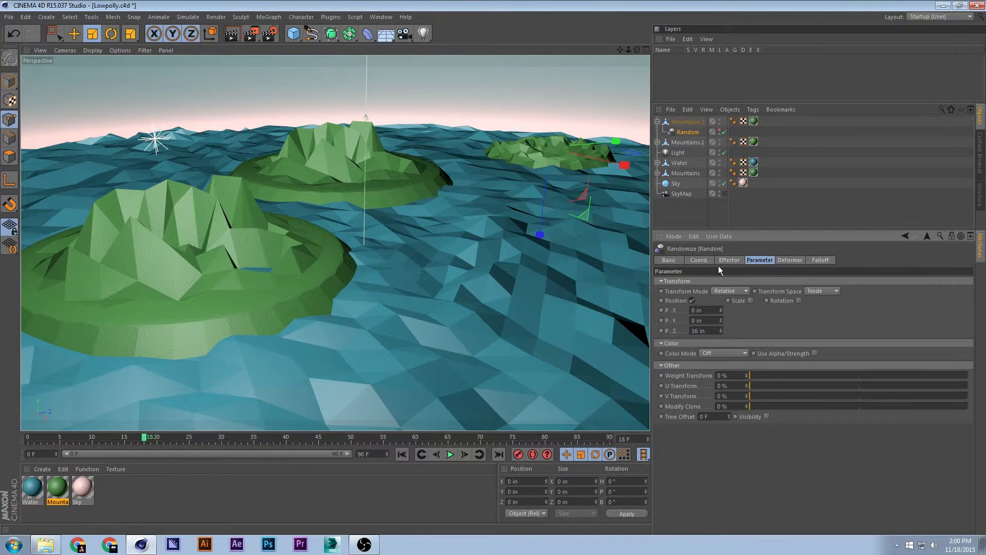
click(722, 259)
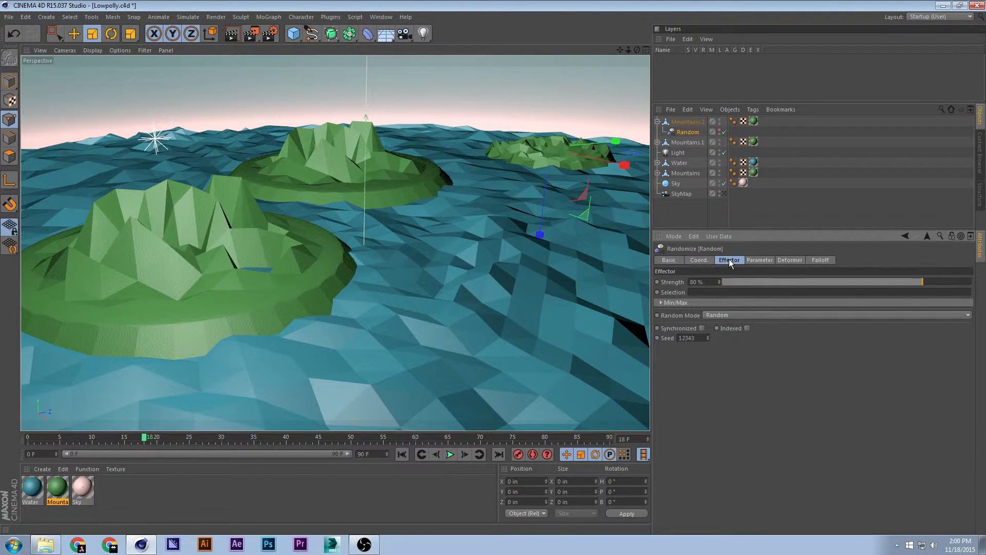
Set the seed of Mountains.2's Random effector to 12350 and look through its coordinate and transform parameters
click(707, 336)
click(708, 336)
click(708, 336)
click(707, 336)
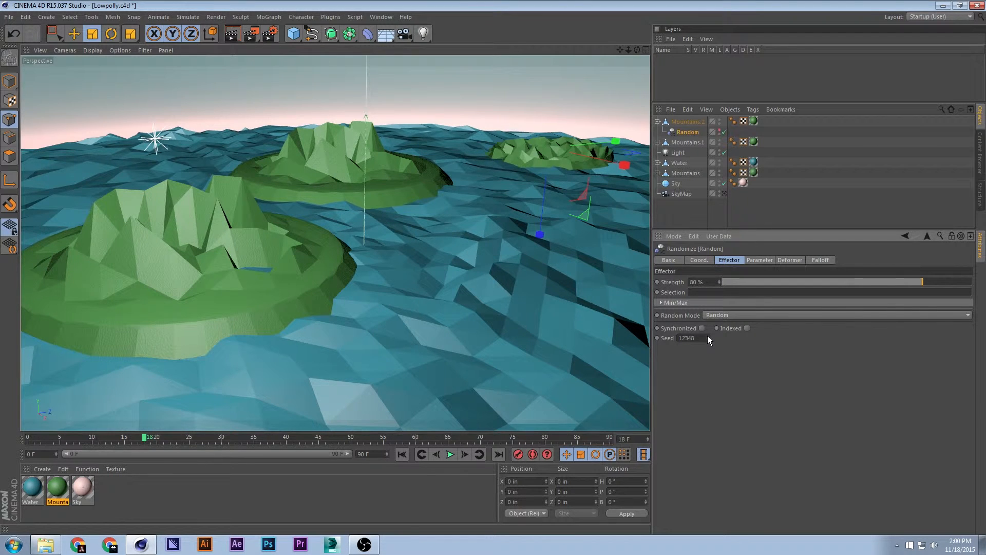
click(707, 336)
click(708, 336)
click(708, 336)
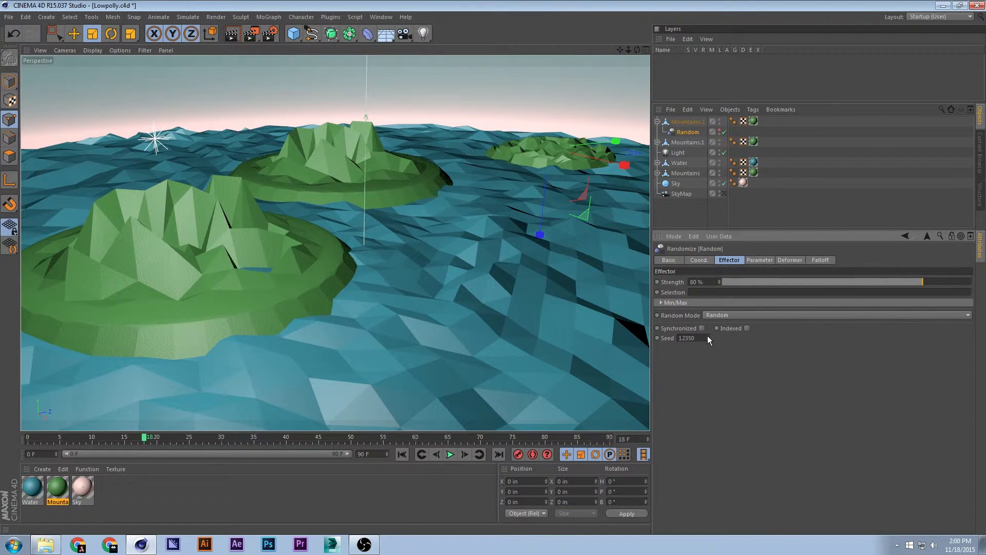
click(756, 260)
click(720, 260)
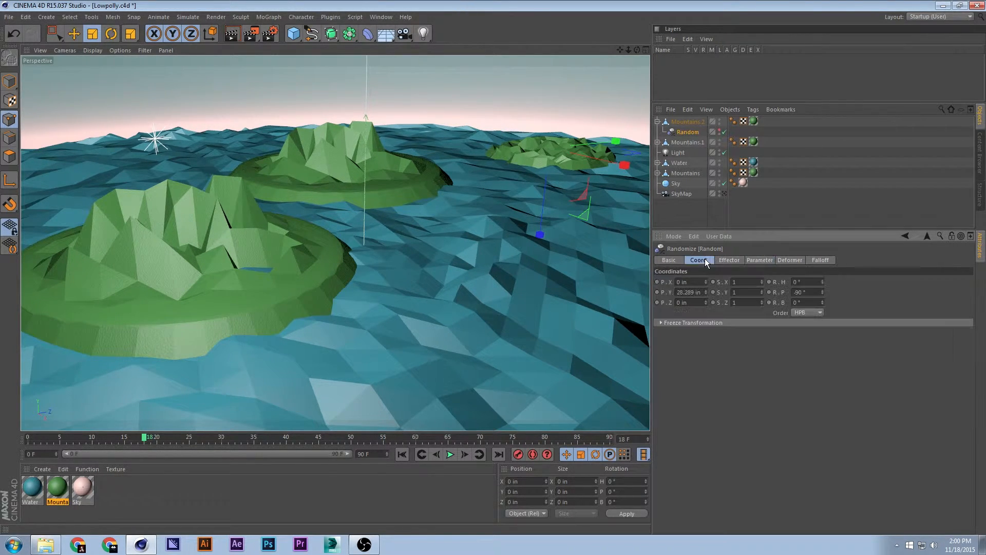
click(760, 261)
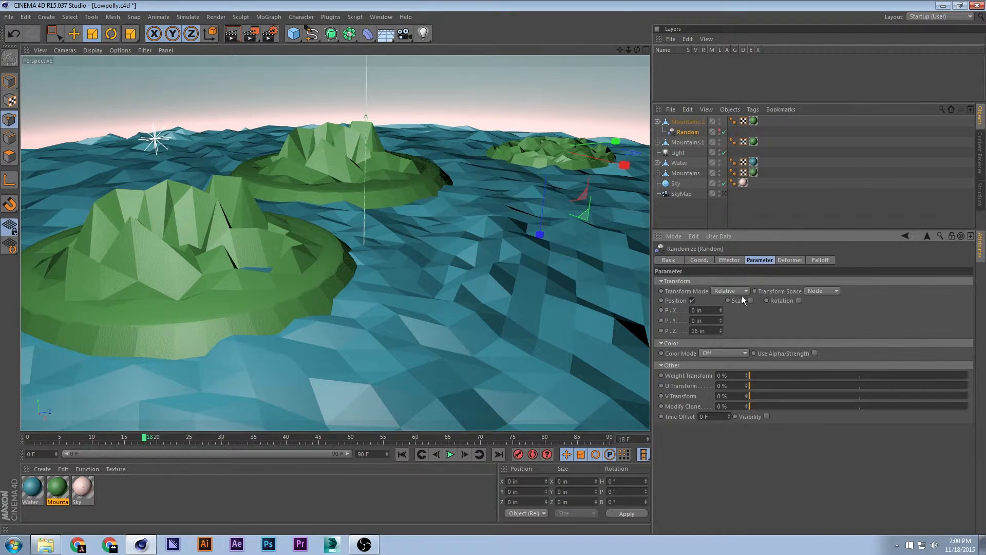
Raise Mountains.2's Random effector by about 53 in and toggle its editor visibility to check its falloff
click(689, 123)
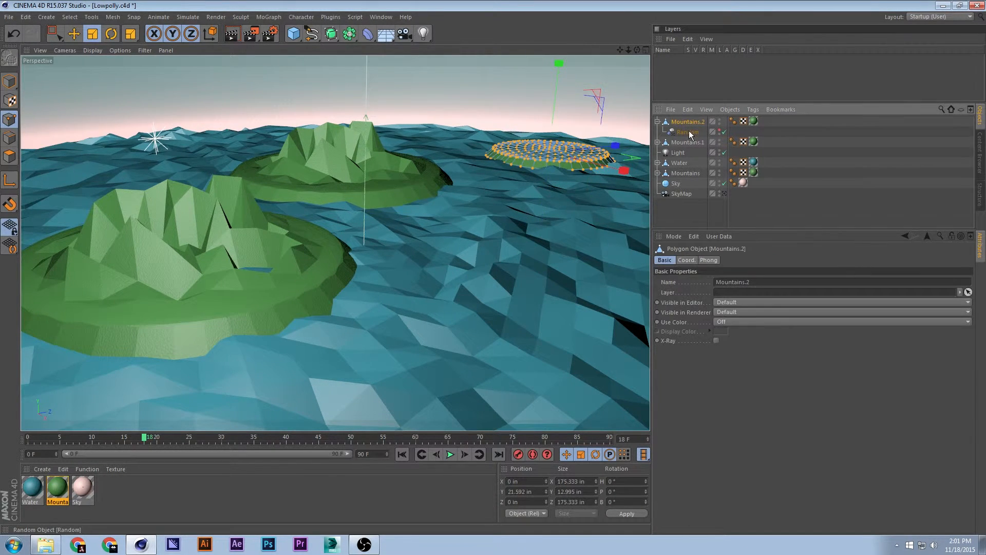
click(689, 131)
drag(547, 200, 558, 59)
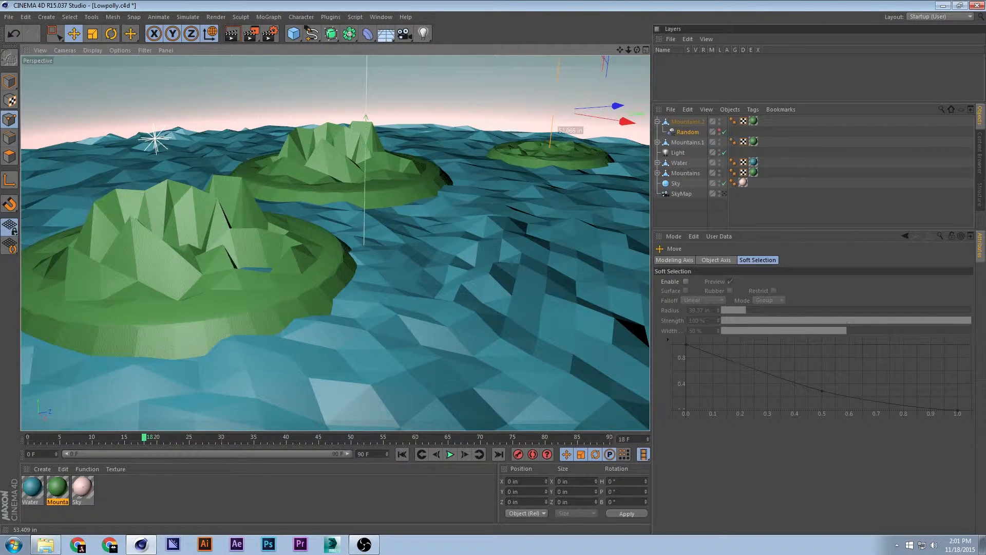
click(721, 131)
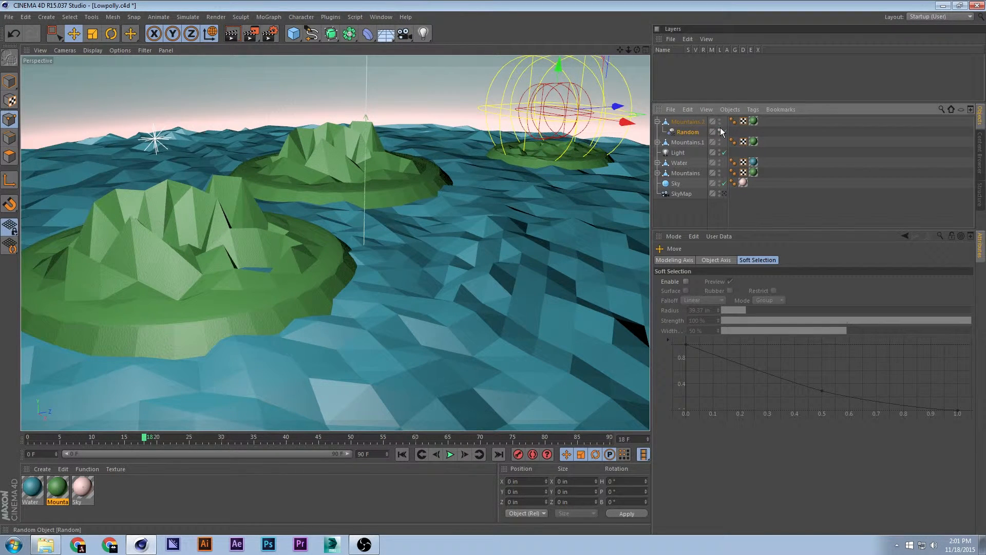
click(721, 132)
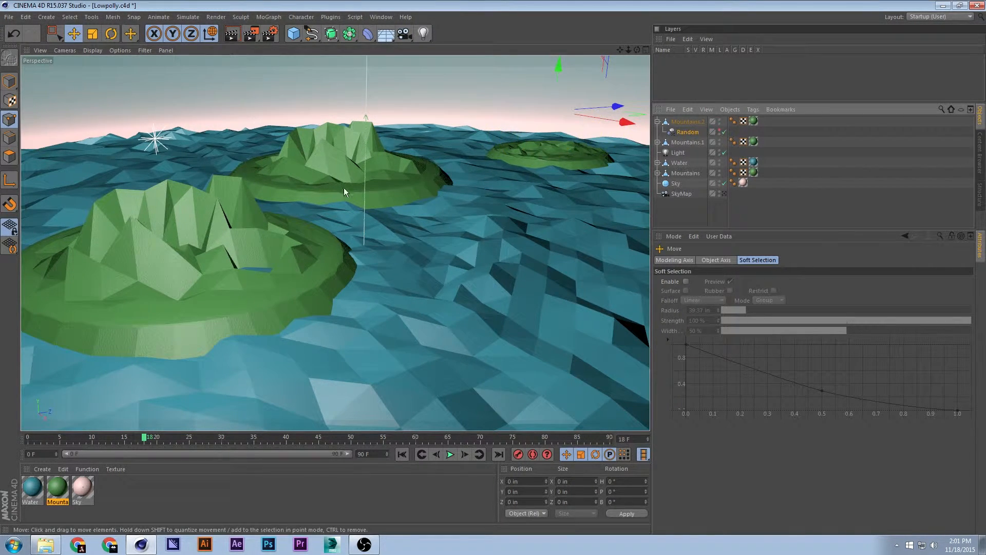
Set the seed of the Random effector under Mountains.1 to 12353 for a different mountain shape
click(657, 142)
click(678, 150)
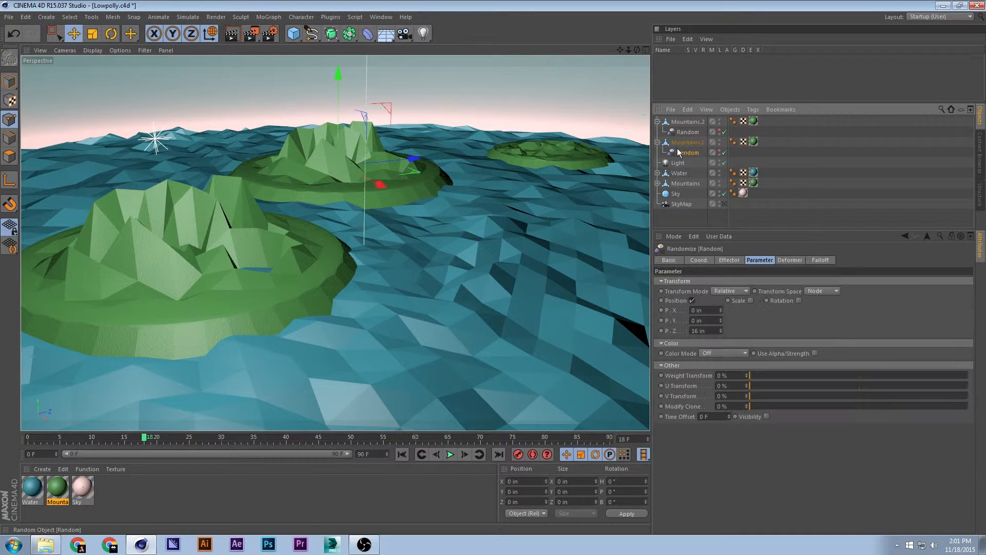
click(697, 261)
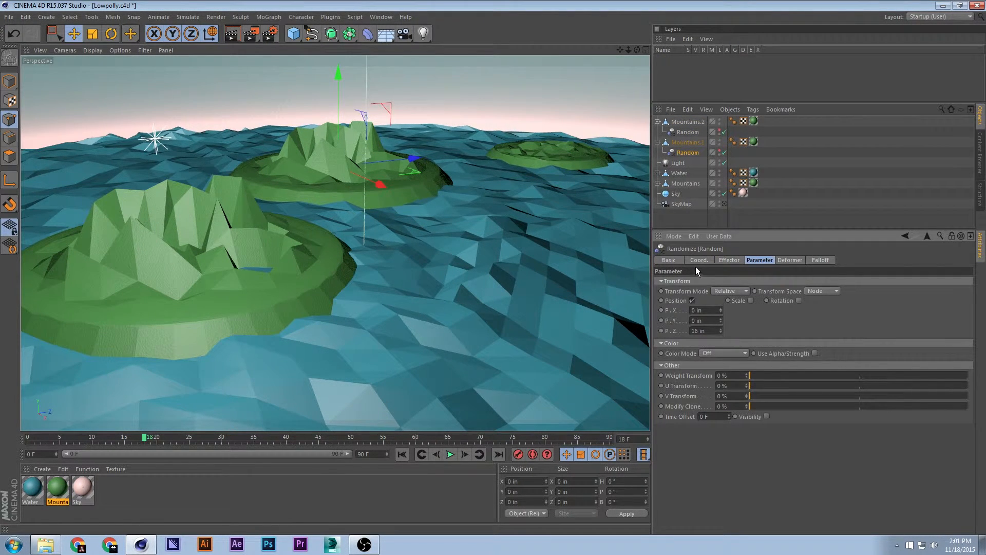
click(728, 260)
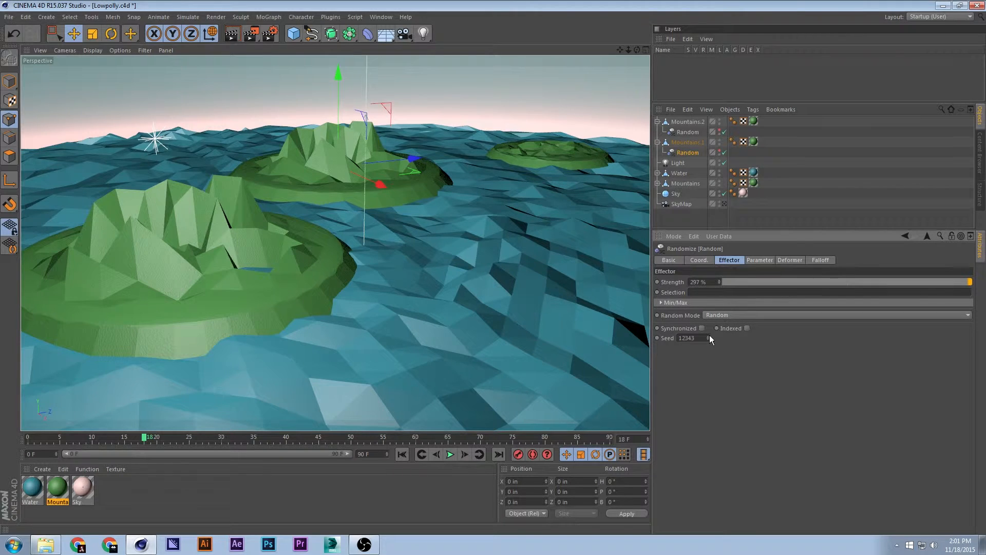
click(708, 335)
click(708, 335)
click(709, 335)
click(709, 336)
click(709, 335)
click(708, 335)
click(709, 336)
click(708, 335)
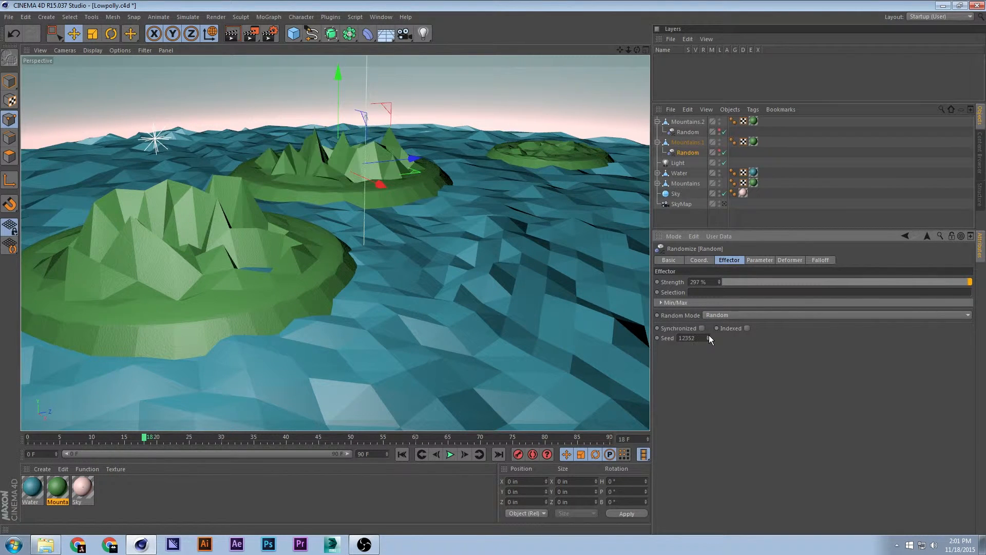
click(709, 335)
Raise Mountains.1's Random effector by about 50 in and scale it to about 130% along its Z axis
drag(339, 83, 342, 36)
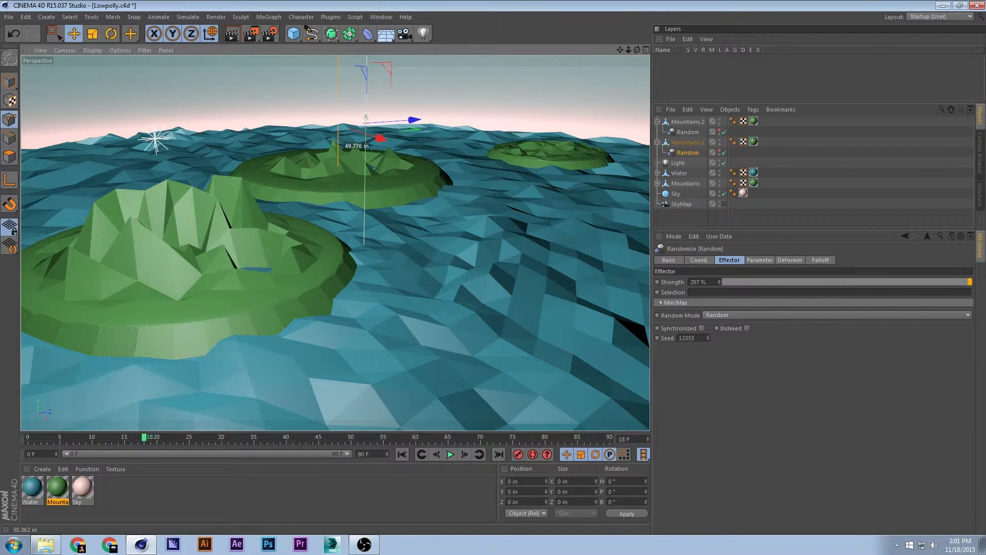
key(r)
key(t)
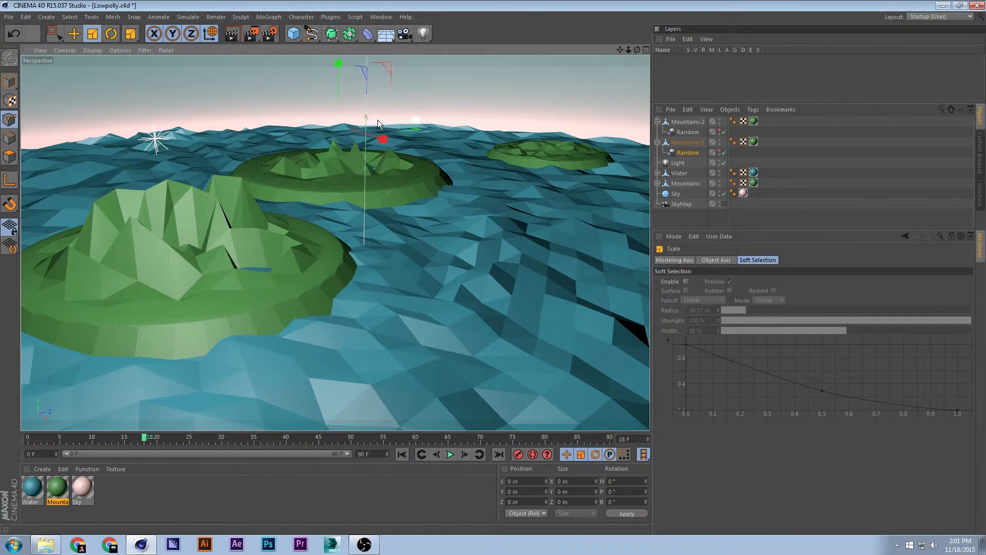
drag(377, 119, 389, 117)
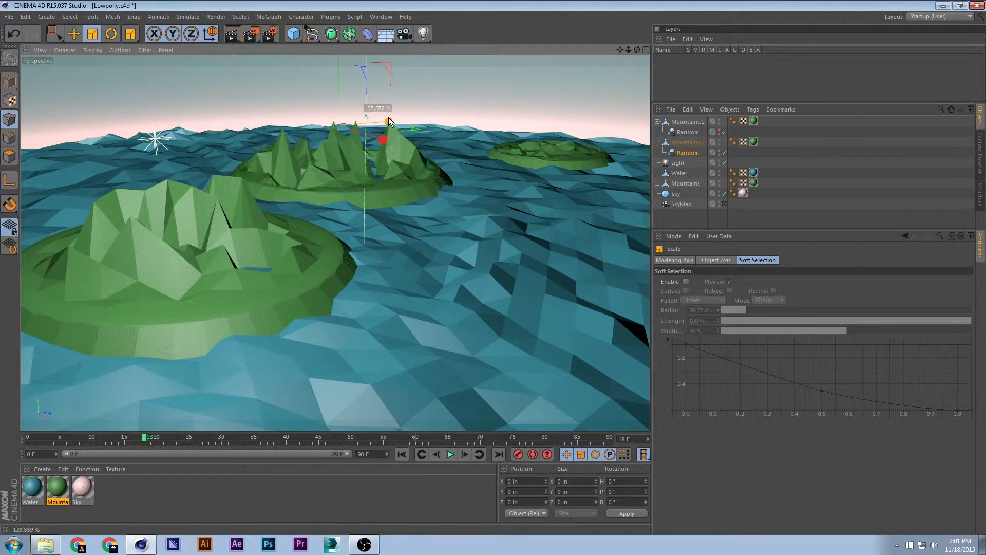
drag(338, 63, 343, 81)
key(ctrl+z)
Reduce the strength of Mountains.1's Random effector to 148%
click(688, 152)
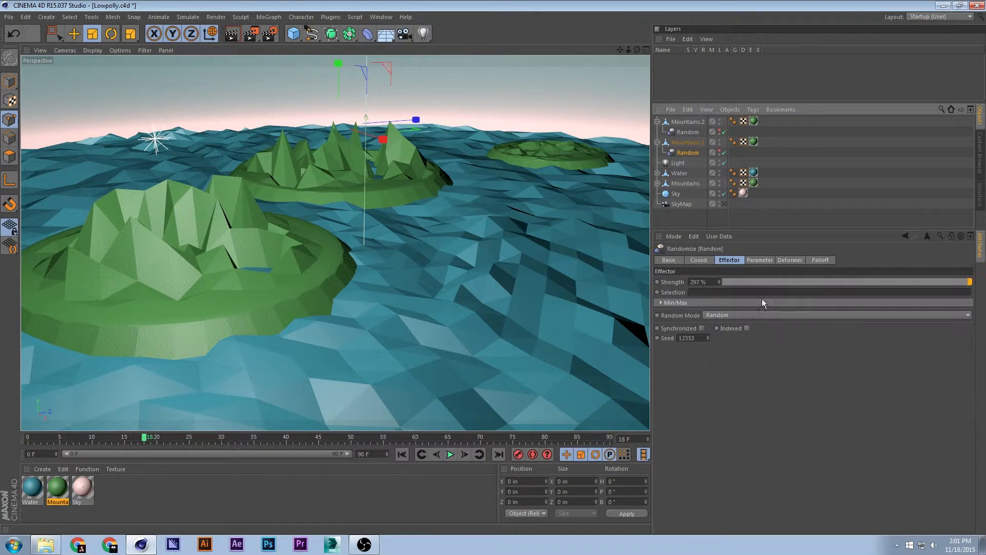
drag(718, 282, 696, 282)
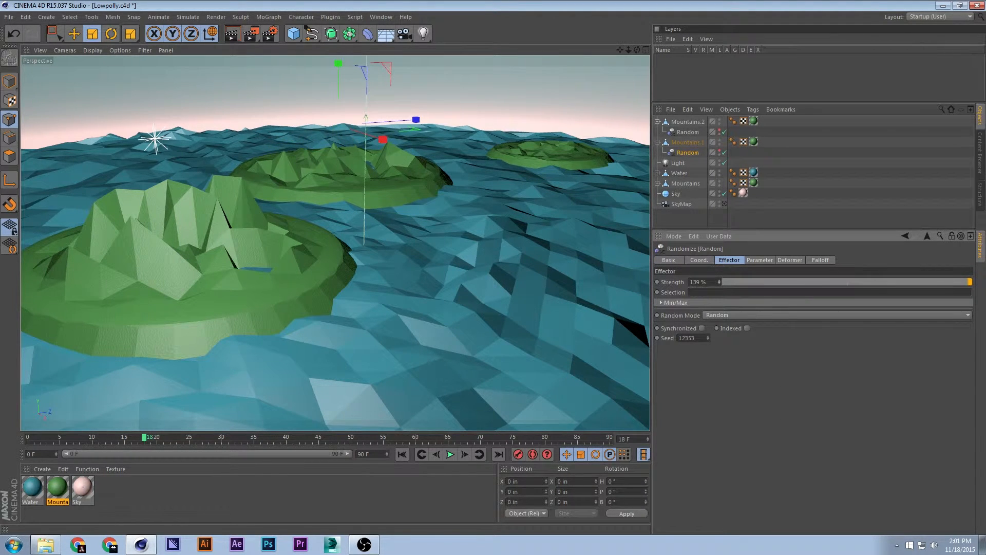
In Model mode, move Mountains.1 farther back to about X -373 in, Z 118 in, and save the scene
click(9, 82)
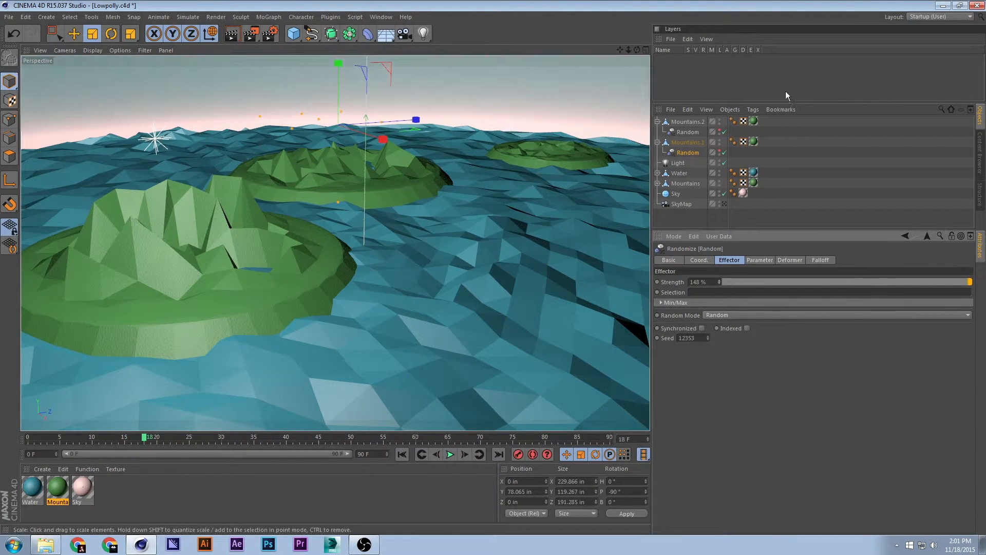
click(682, 144)
key(e)
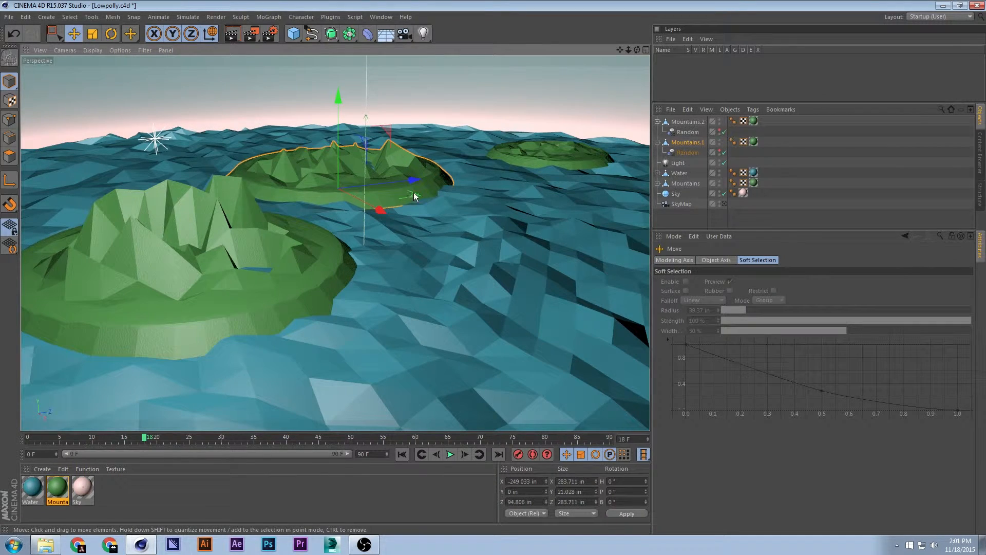
drag(413, 192, 390, 171)
key(ctrl+s)
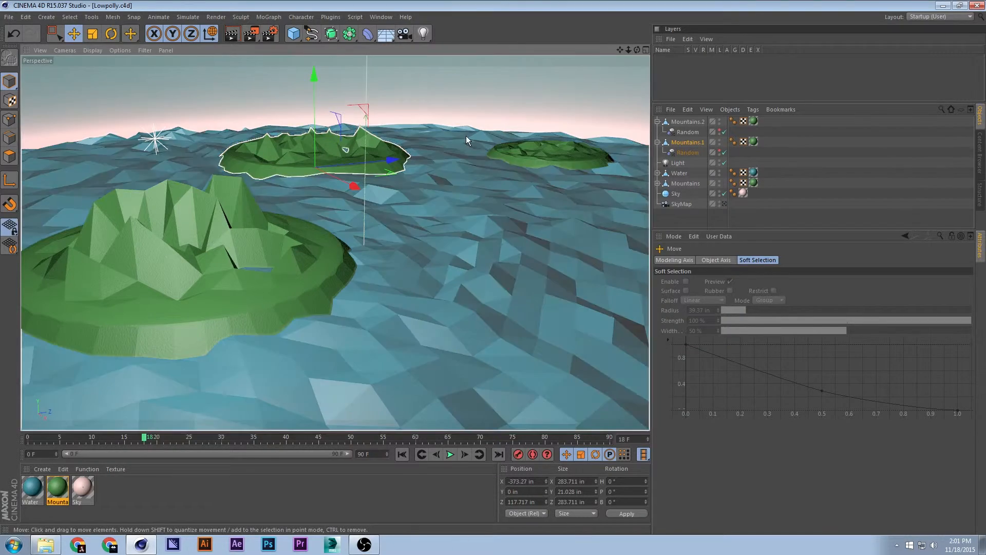
Play through the animation, then render the current frame in the Picture Viewer to check the scene
key(F8)
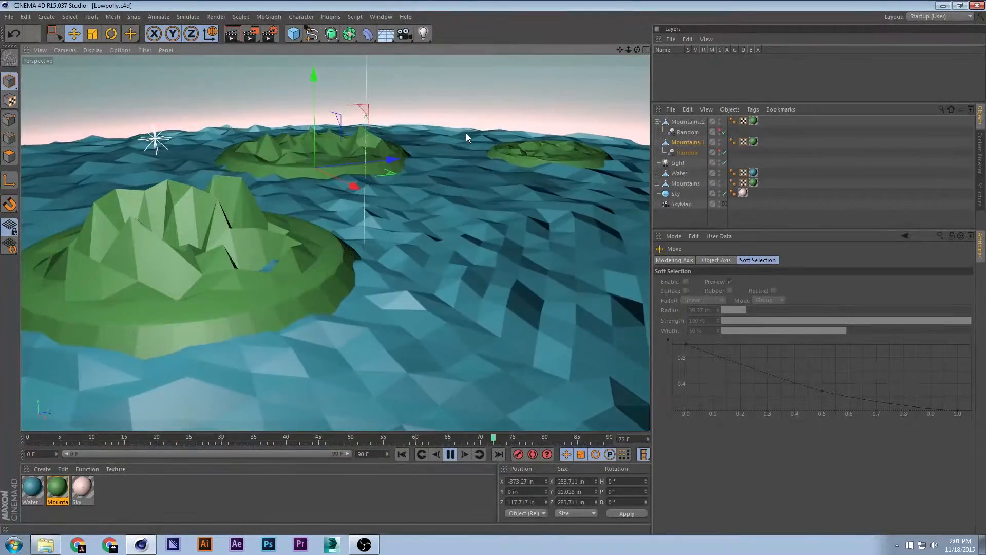
key(F8)
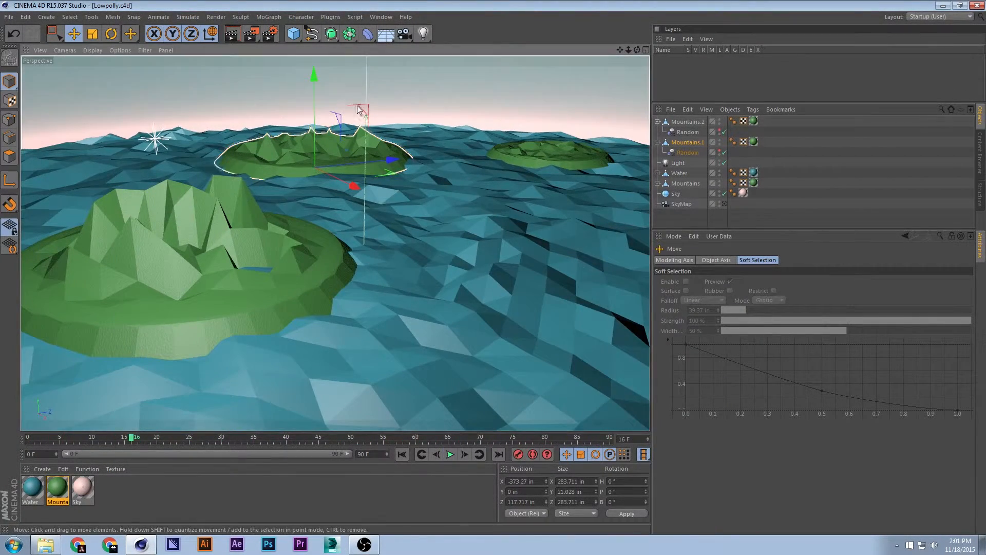
click(252, 35)
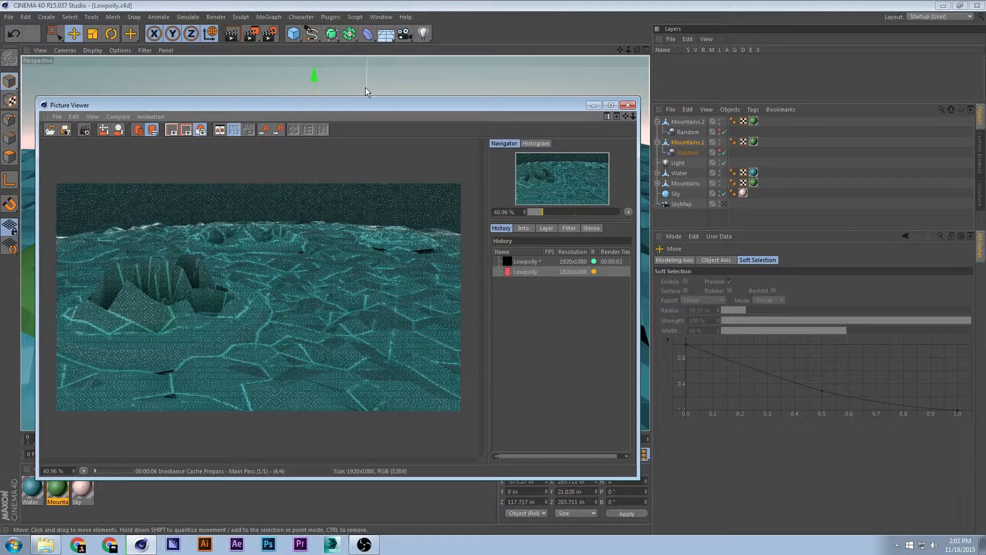
drag(369, 107, 554, 62)
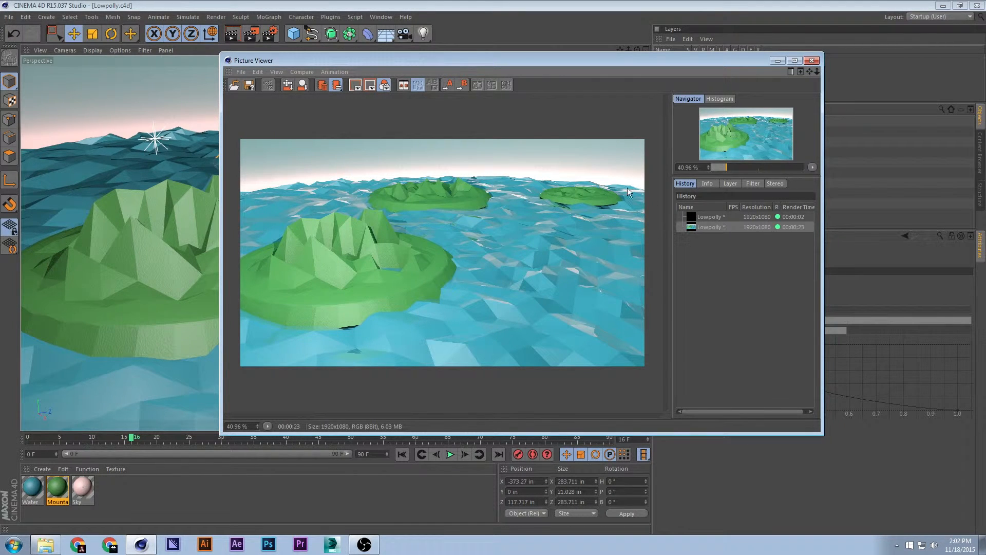
click(810, 61)
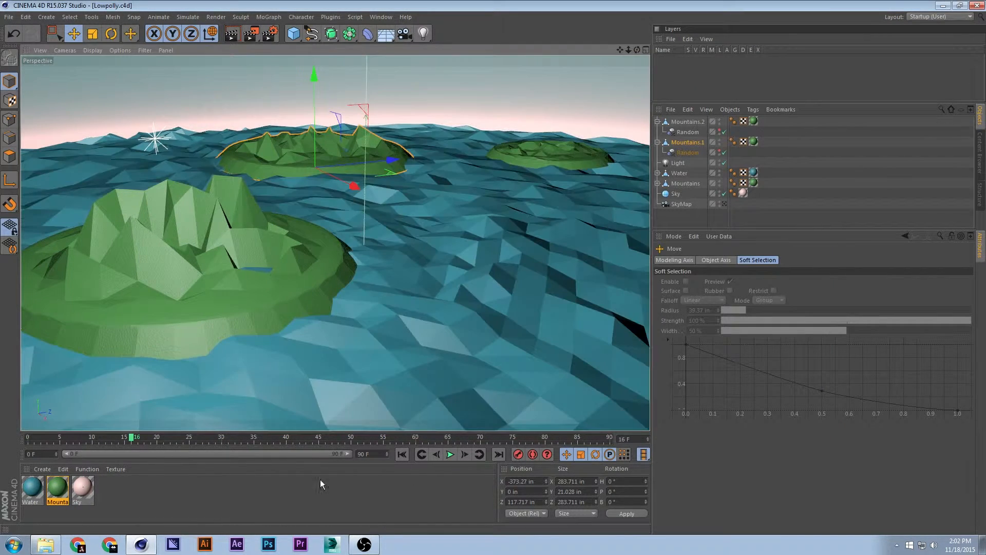
Go to frame 90 and enable Ambient Occlusion in the HD render settings
drag(138, 448, 670, 448)
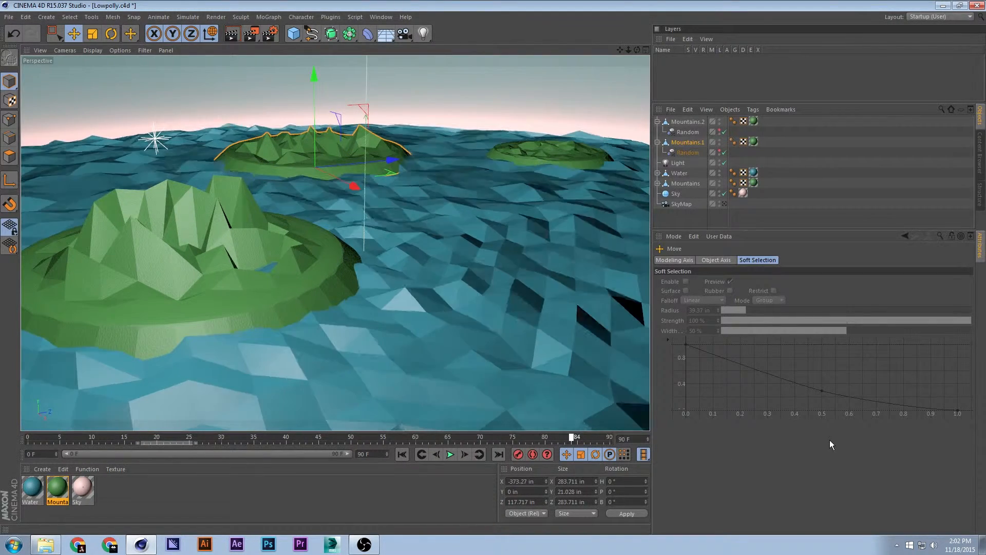
click(270, 33)
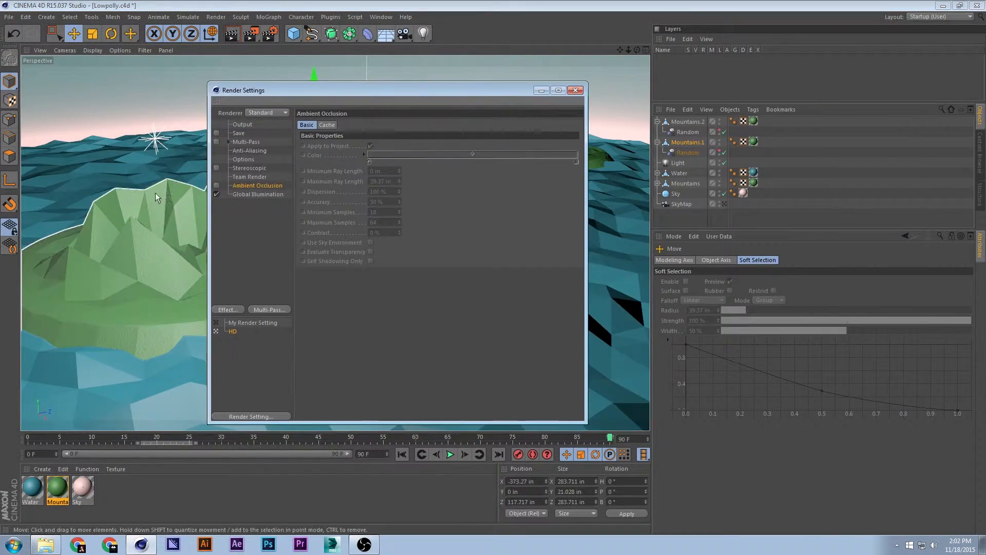
click(217, 186)
click(575, 90)
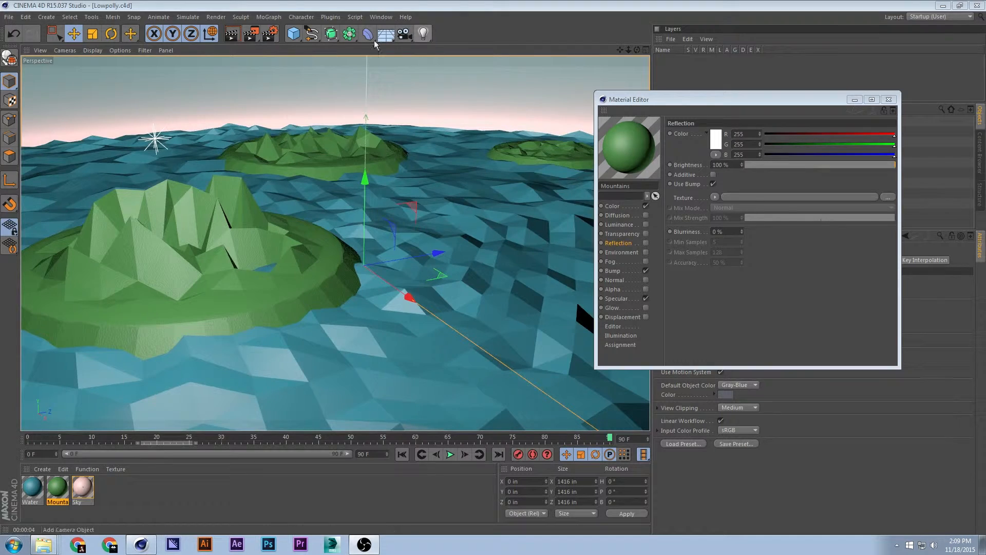
Start an Interactive Render Region over the islands and water, and view the ocean from a few angles
click(252, 35)
click(309, 168)
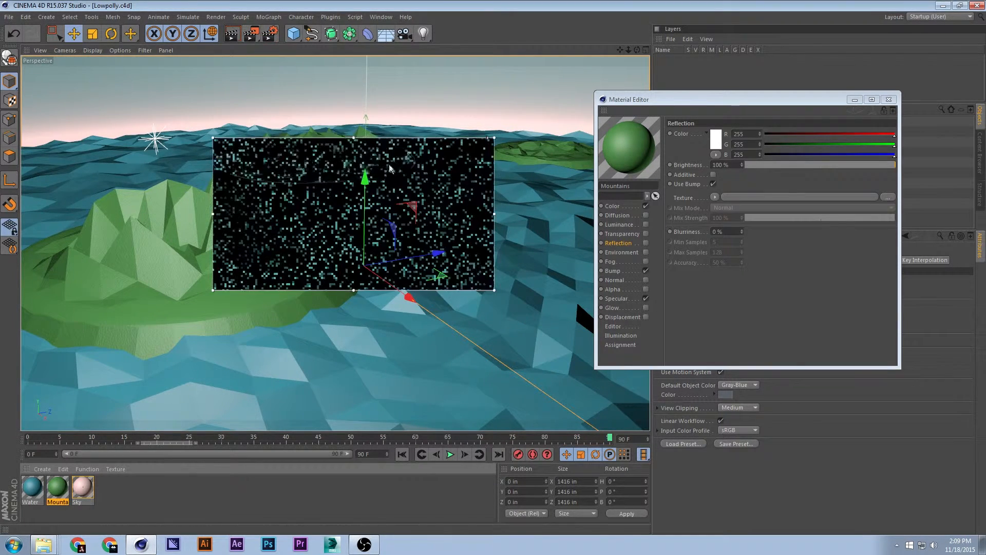
alt+drag(433, 250, 427, 243)
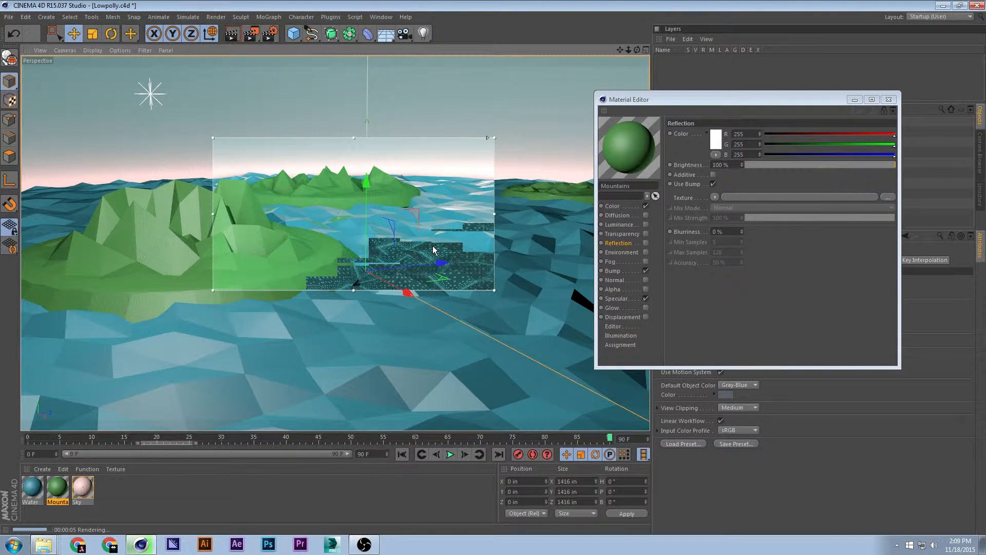
alt+drag(442, 244, 389, 236)
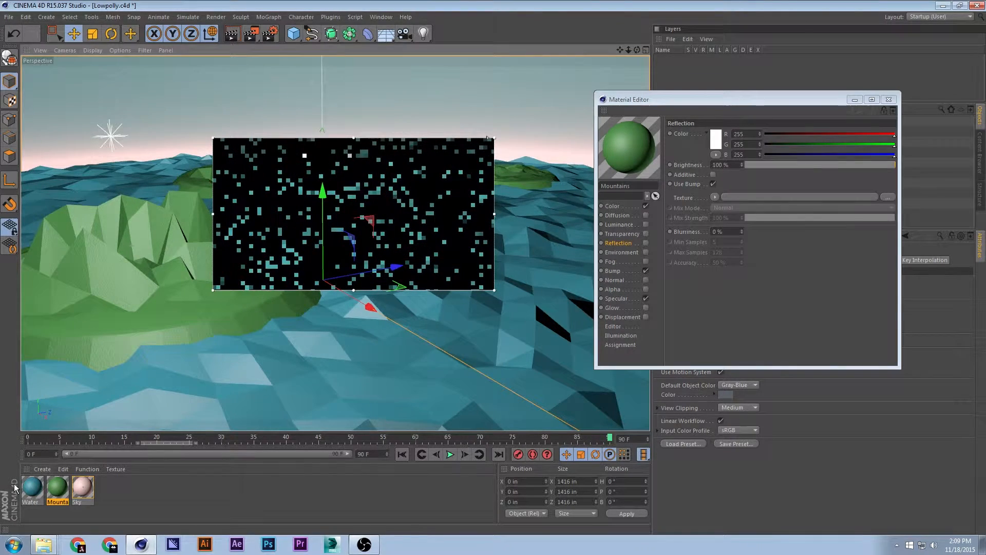
Open the Water material's reflection shader and narrow the render region to a tall strip of water between the islands
click(29, 490)
click(727, 220)
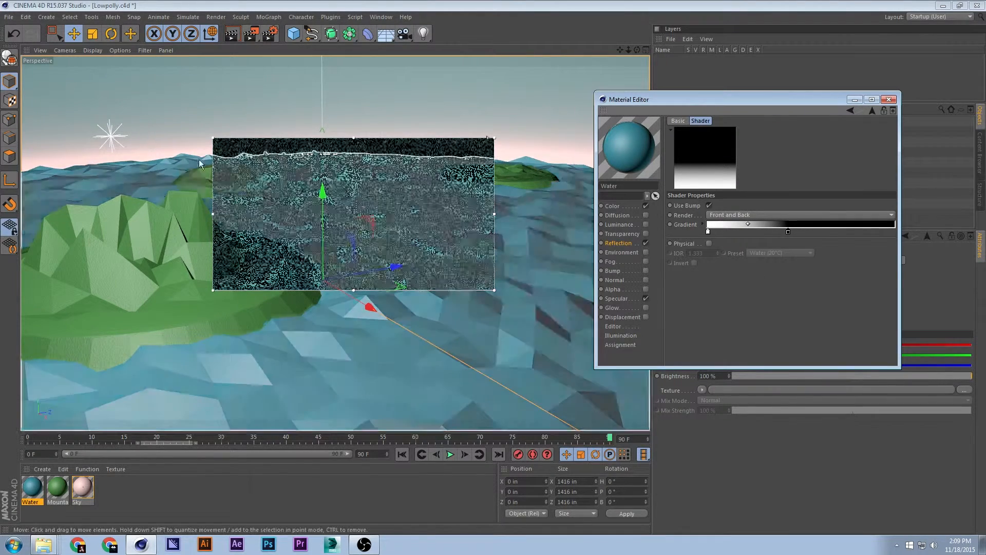
drag(213, 213, 361, 213)
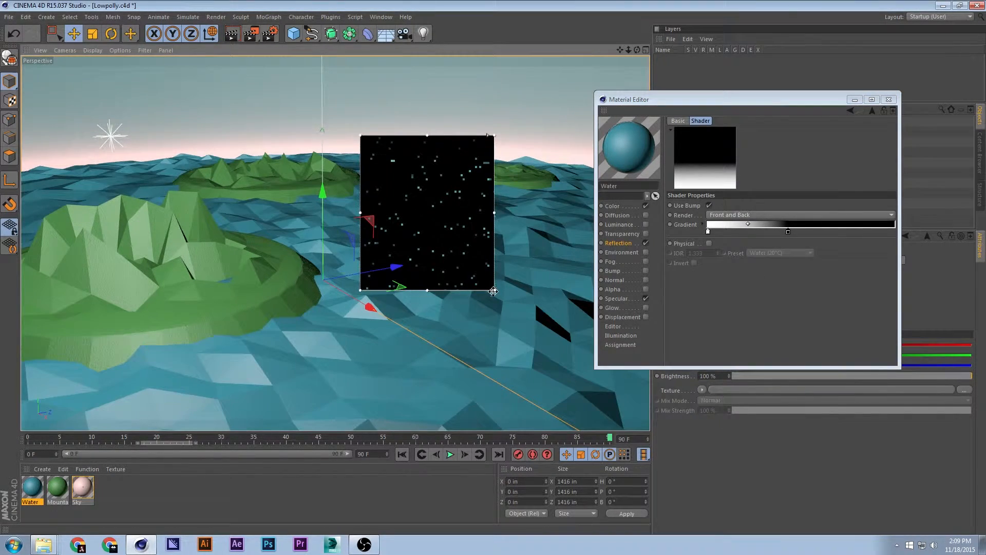
drag(494, 289, 447, 306)
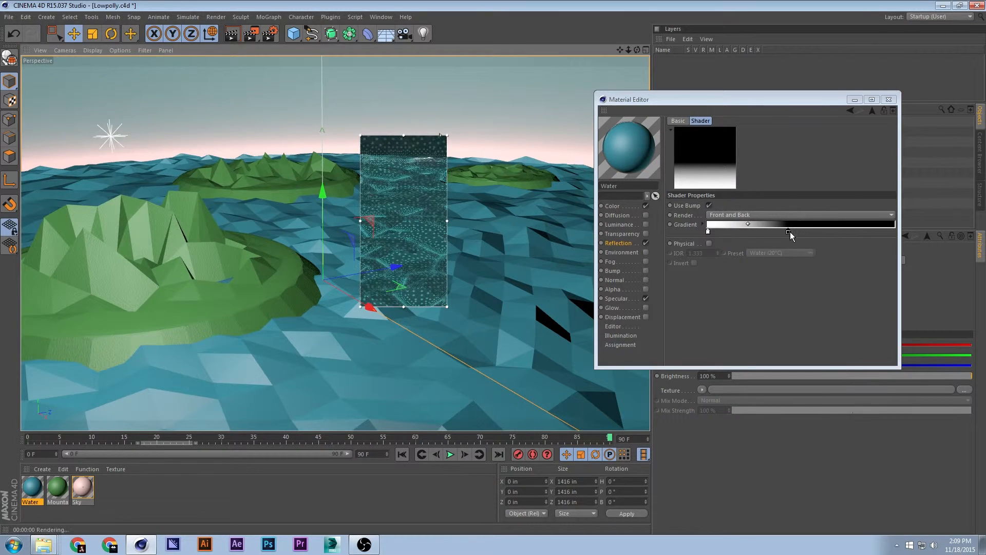
Try wider and reversed black-to-white knot arrangements in the Water material's reflection gradient
drag(788, 231, 904, 232)
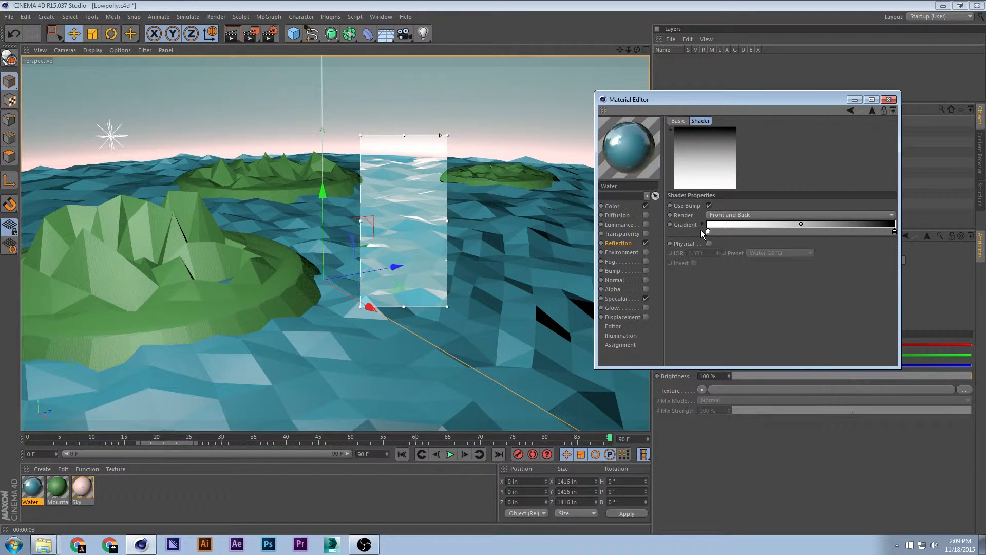
drag(708, 231, 735, 233)
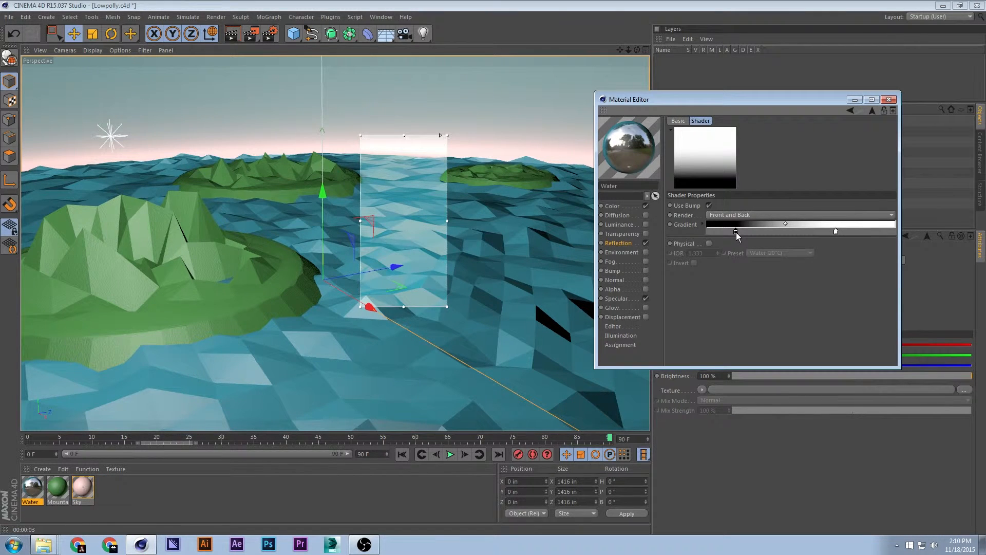
drag(736, 232, 781, 233)
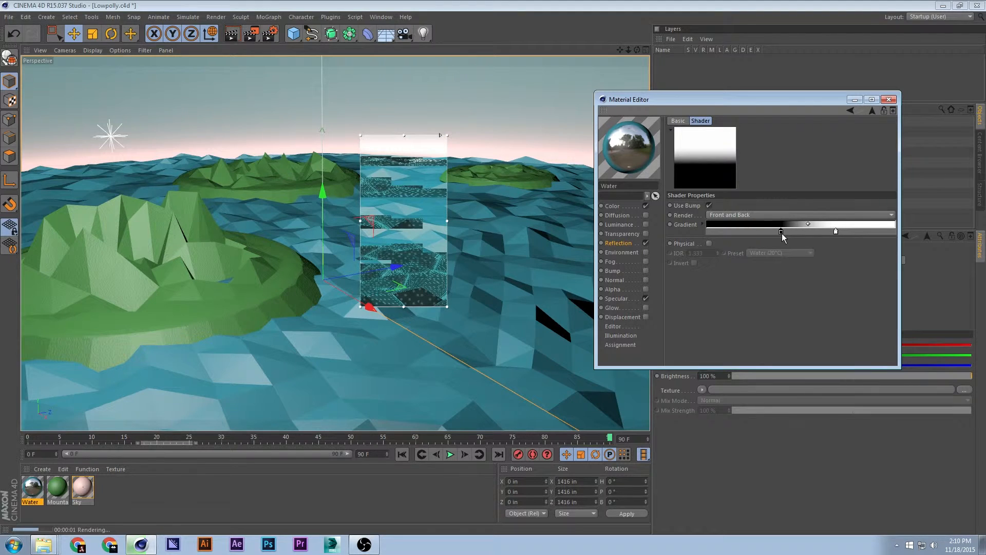
drag(781, 232, 666, 235)
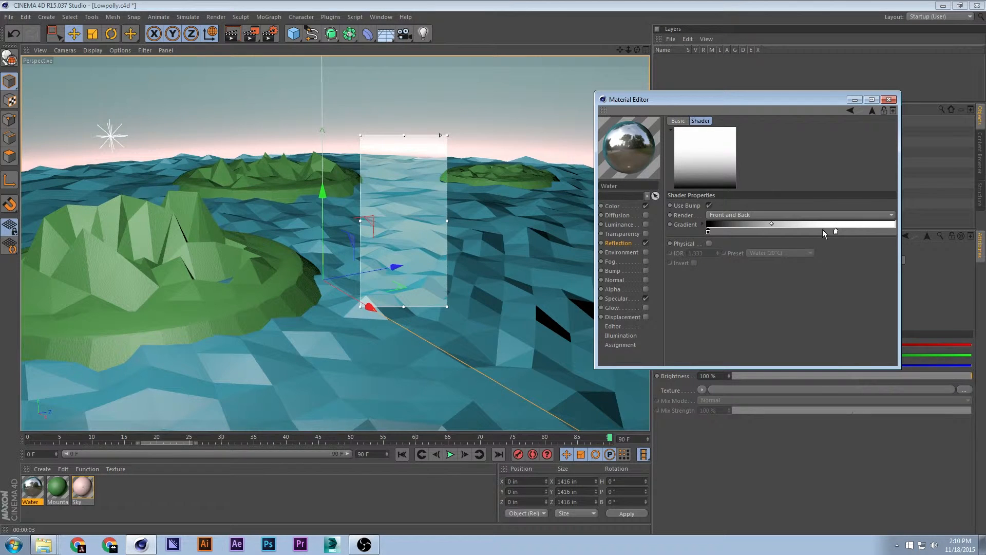
Run the Water reflection gradient from white to black, with the black knot just past the middle, and enlarge the render region
drag(835, 232, 706, 232)
drag(777, 231, 807, 233)
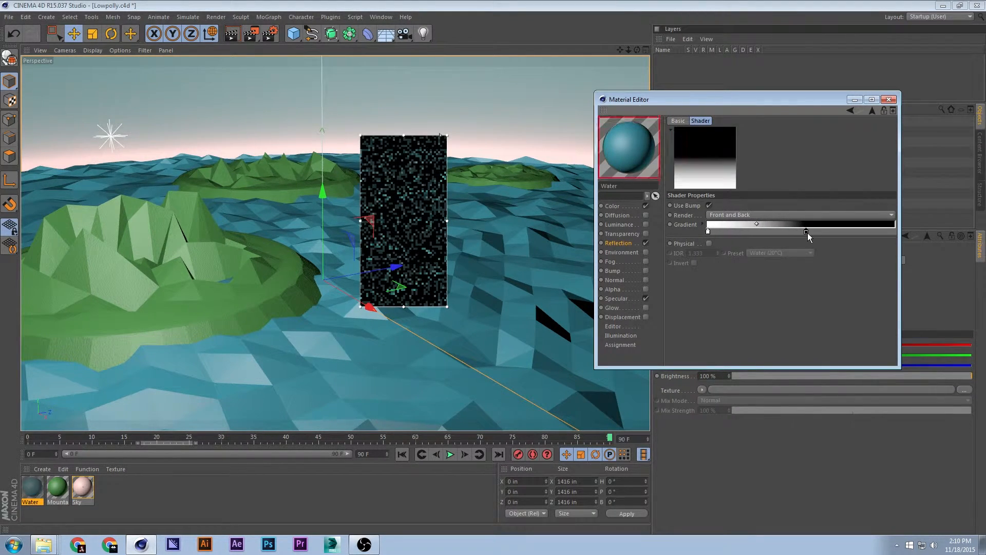
mouse_move(351, 189)
alt+mouse_down()
mouse_move(343, 186)
mouse_move(357, 186)
alt+mouse_up()
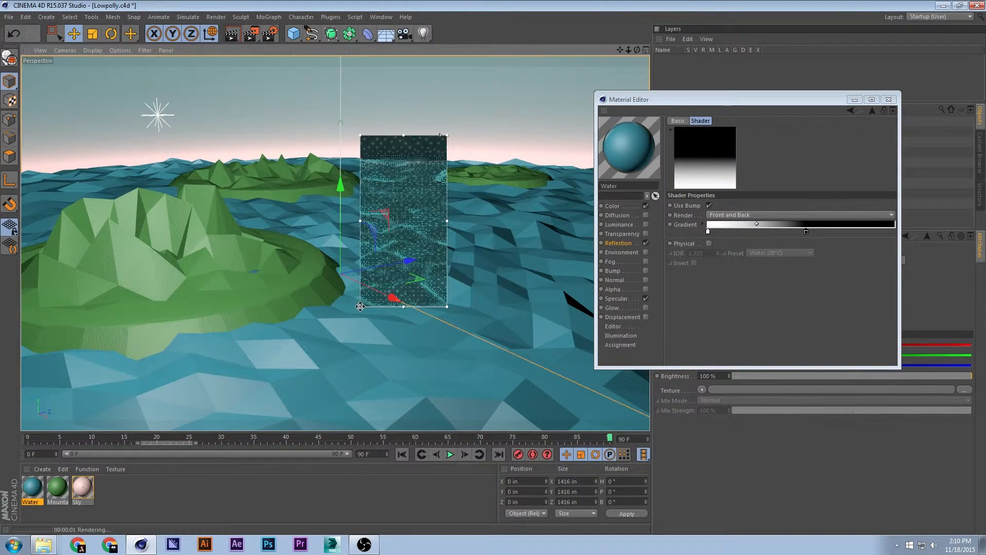
drag(360, 307, 180, 302)
drag(447, 302, 478, 323)
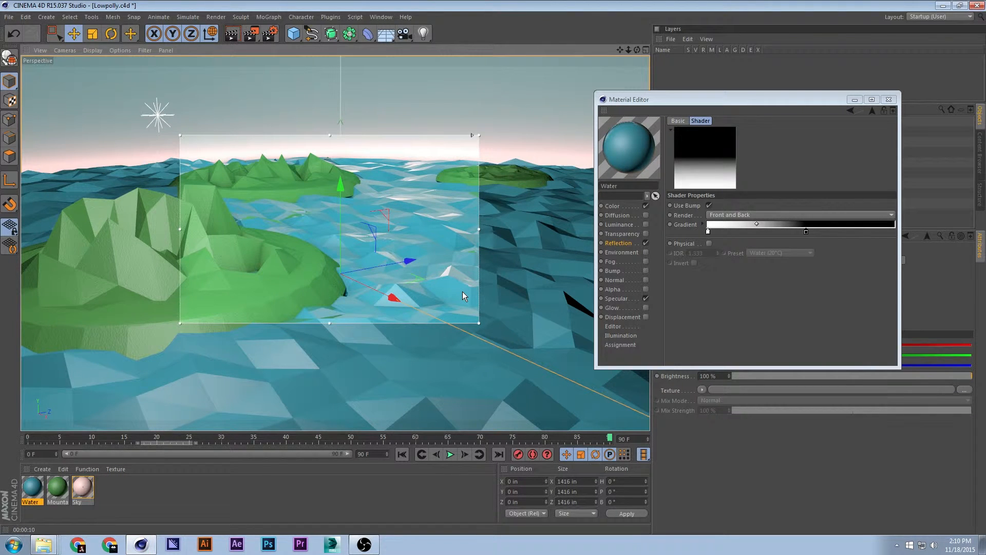
Turn off the Interactive Render Region, leave the Water material and save the scene
click(251, 33)
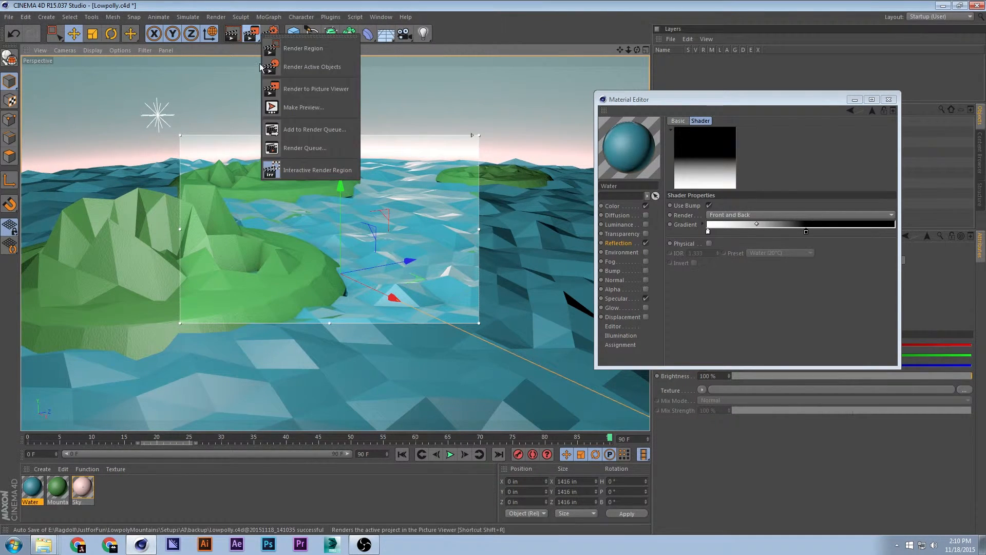
click(294, 170)
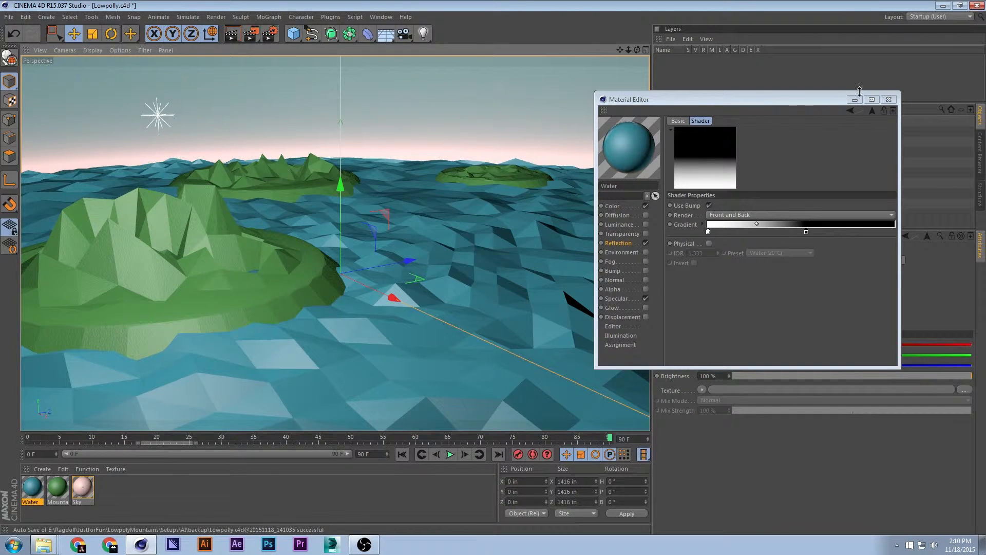
click(889, 100)
click(532, 110)
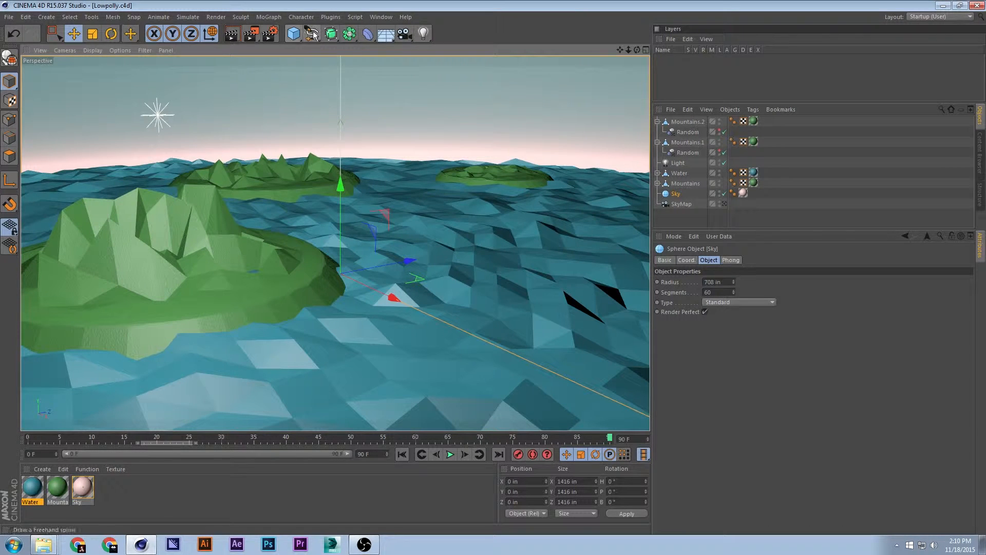
Add a Cone primitive and move it to about X 96 in, Y 55 in, above the water
click(291, 37)
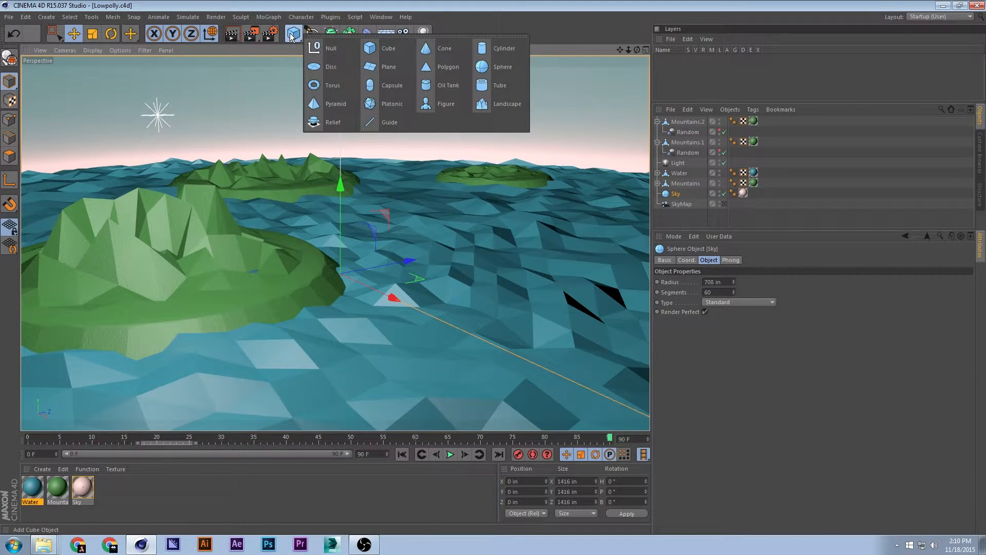
click(452, 47)
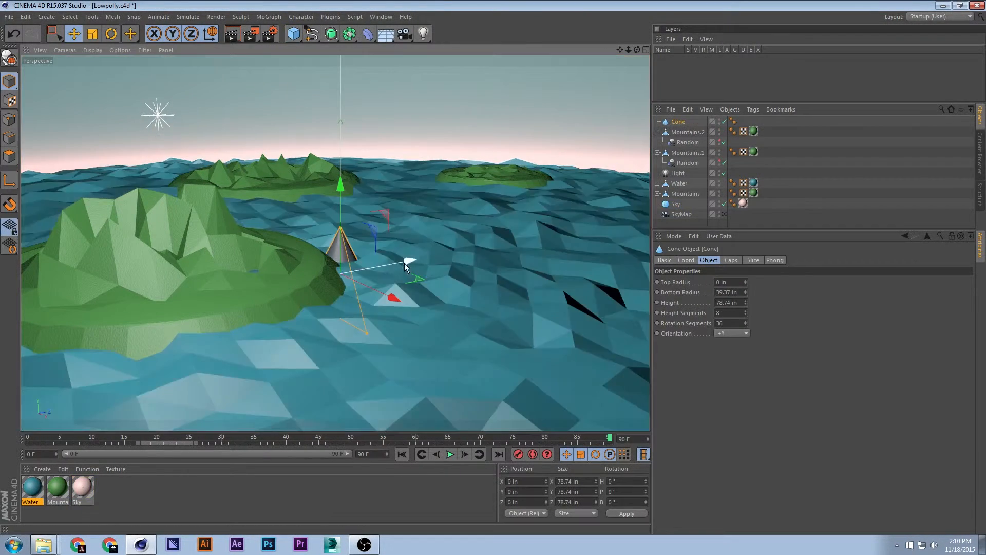
drag(413, 280, 484, 314)
drag(415, 222, 415, 152)
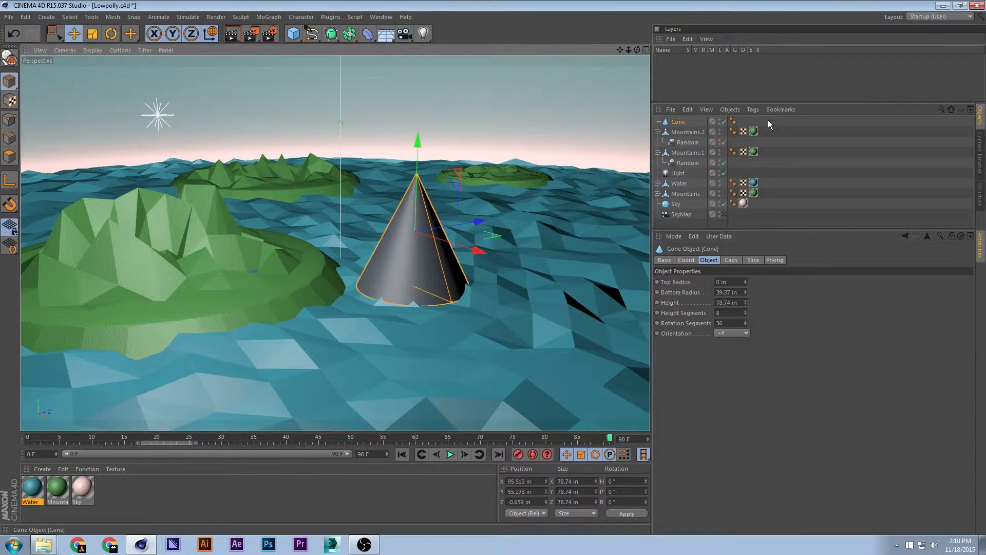
Set the phong angle of the cone's Phong tag to 0° for hard-edged shading
click(733, 121)
double_click(722, 291)
text(0)
key(Return)
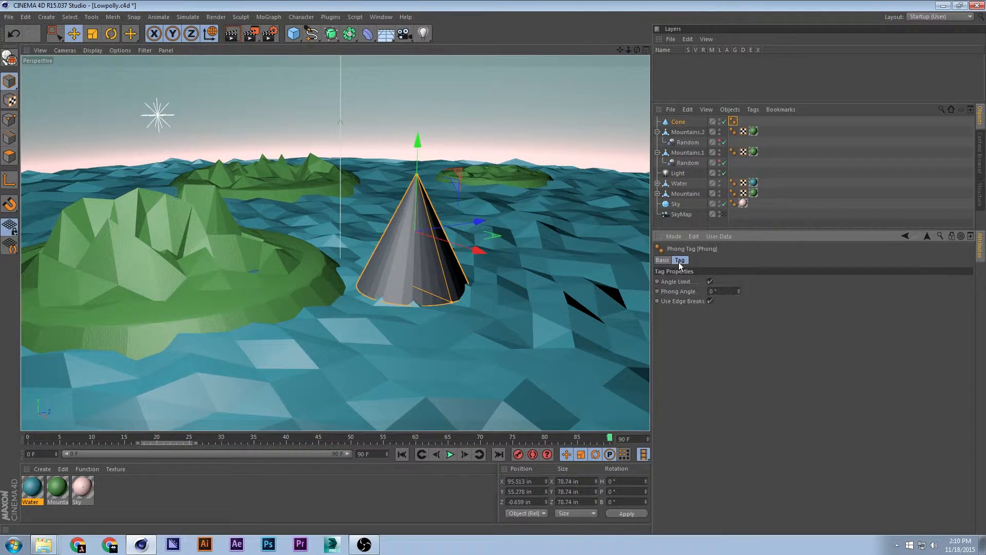
Set the cone's bottom radius to about 25 in, with 1 height segment and 5 rotation segments
click(685, 122)
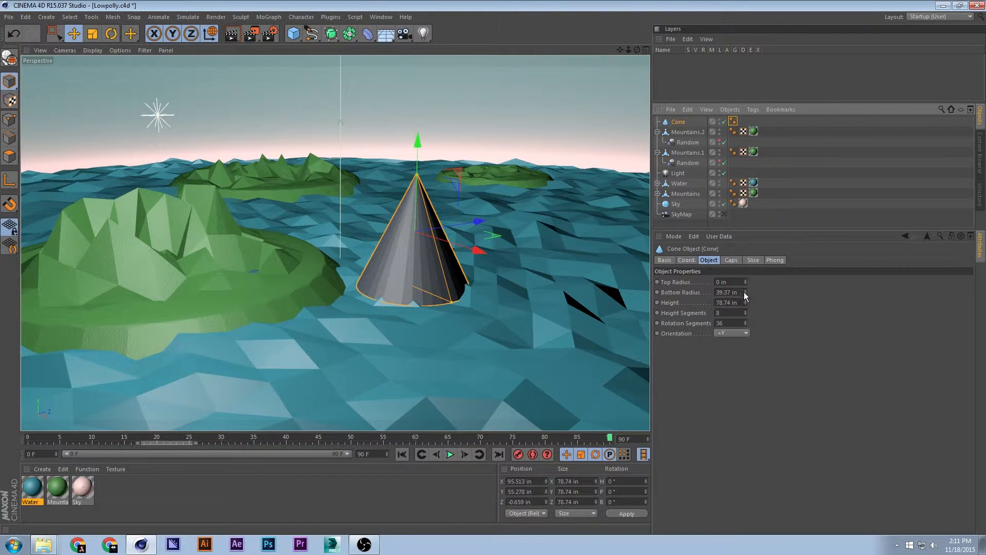
drag(745, 293, 745, 297)
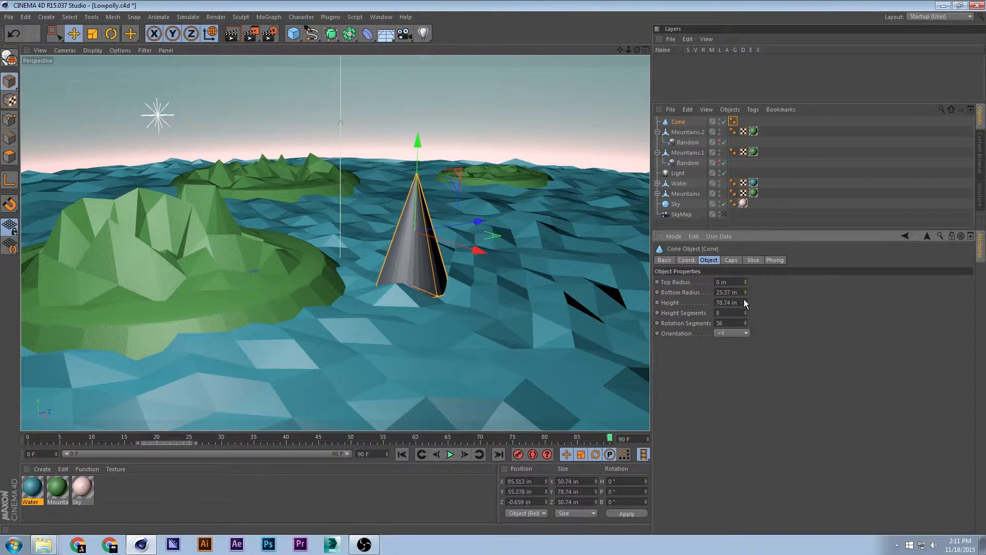
click(733, 313)
text(5)
key(Tab)
click(718, 312)
text(10)
key(Return)
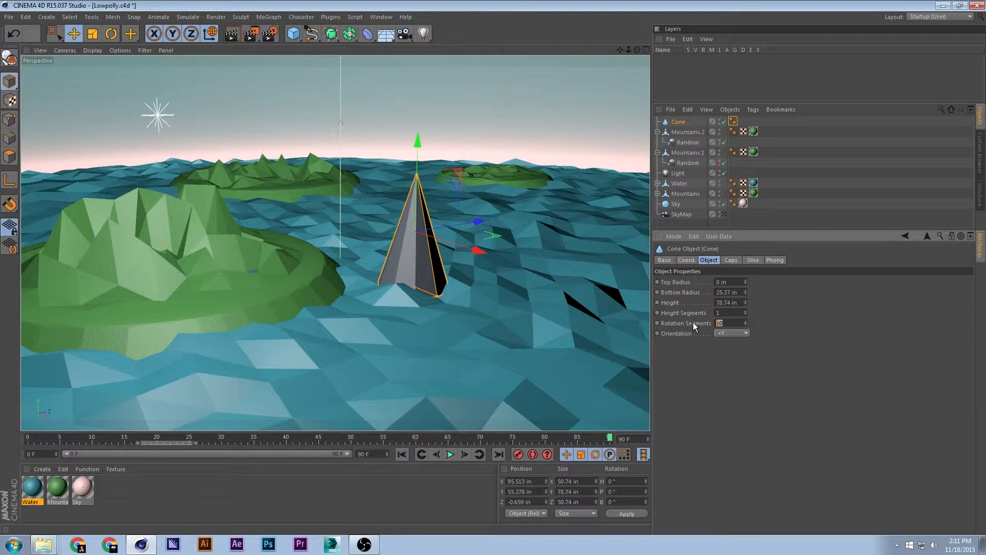
text(5)
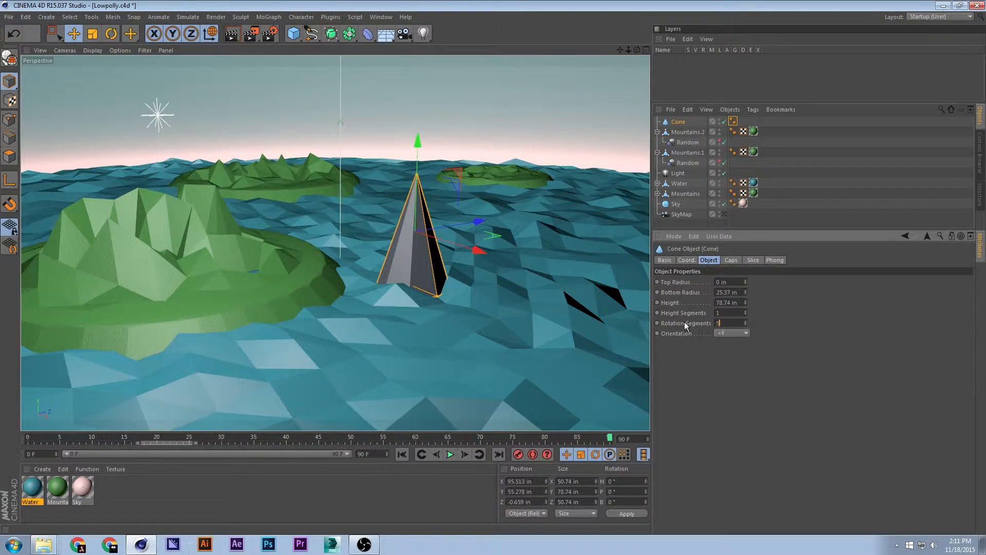
key(Return)
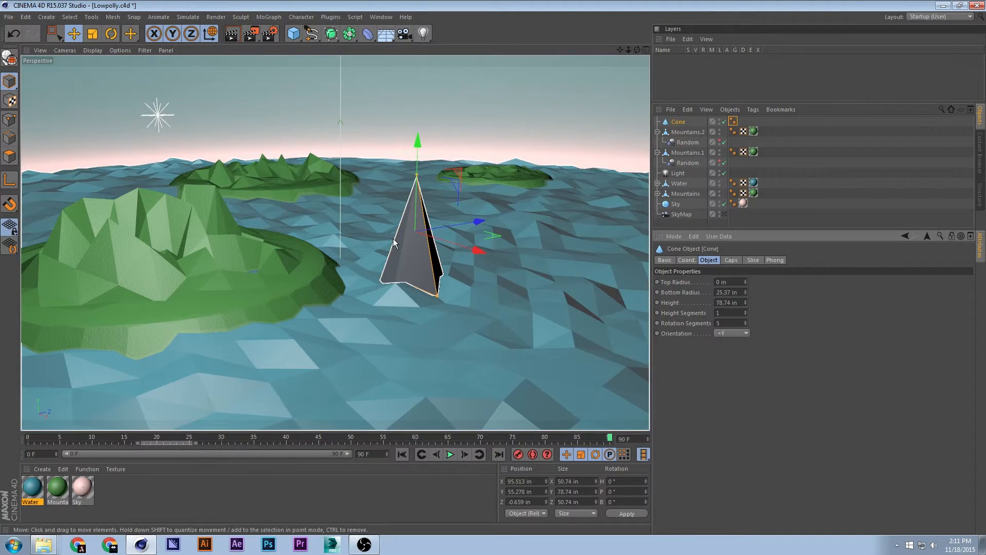
Shorten the cone to about 49 in and move it over to the nearest island, at about X -1 in, Z -204 in
alt+drag(392, 238, 372, 246)
drag(396, 177, 392, 201)
drag(469, 240, 128, 241)
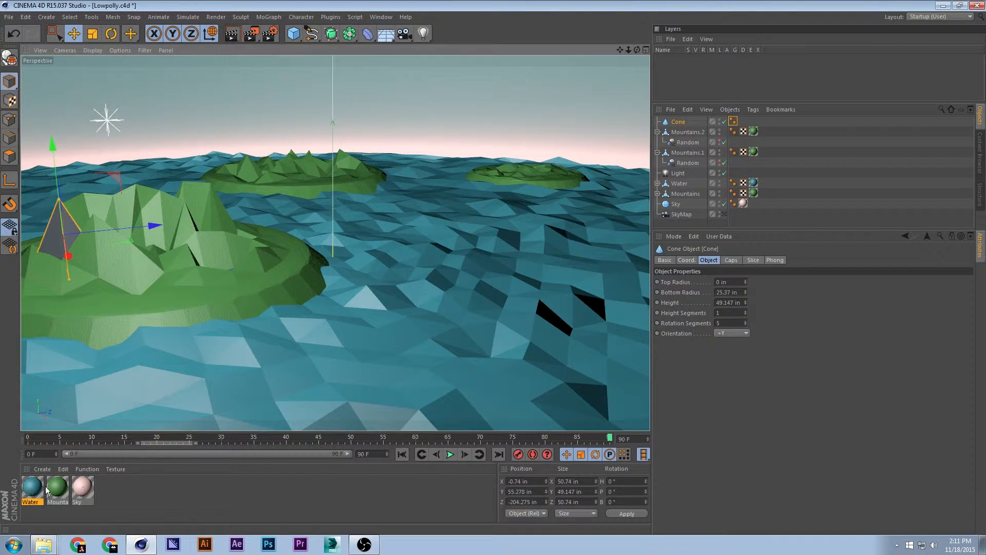
Apply a duplicate of the green Mountains material to the cone and recolor the duplicate brown, RGB 150, 109, 79
ctrl+drag(102, 487, 56, 237)
double_click(107, 488)
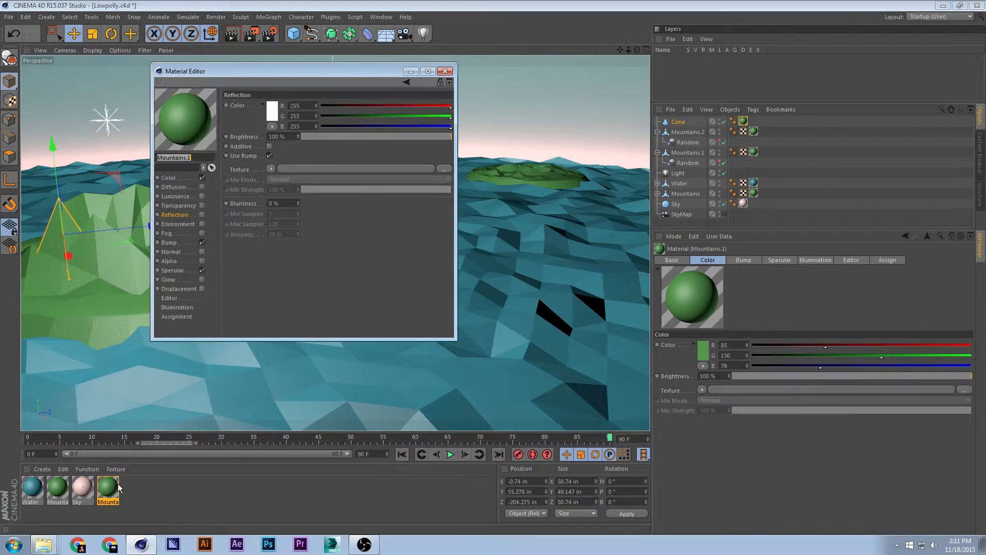
click(168, 178)
click(269, 109)
mouse_move(271, 69)
mouse_down()
mouse_move(246, 72)
mouse_move(254, 74)
mouse_up()
click(251, 157)
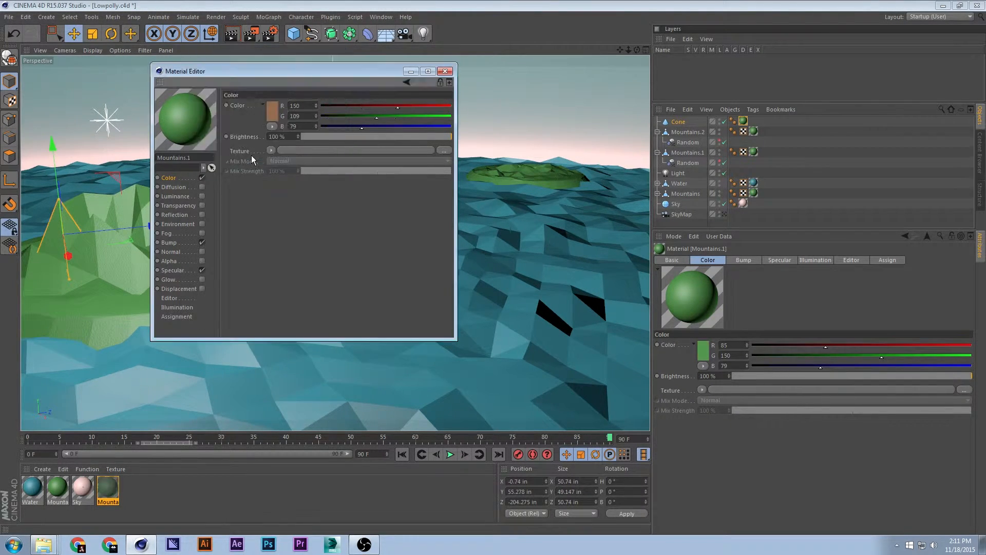
click(439, 72)
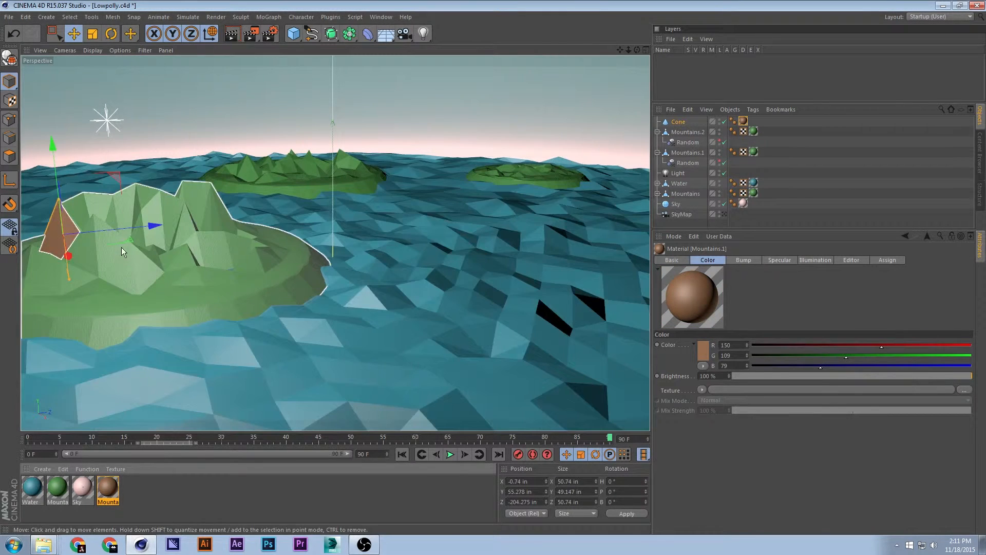
Place a lowered copy of the brown cone across the nearest island, and further copies on the middle and far islands
drag(56, 170, 294, 229)
drag(218, 162, 222, 176)
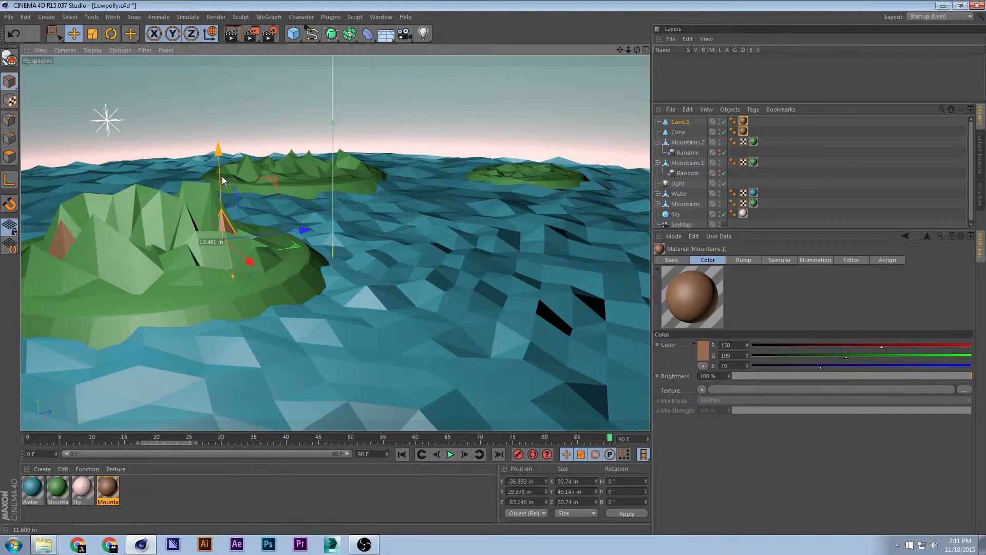
ctrl+drag(323, 178, 589, 175)
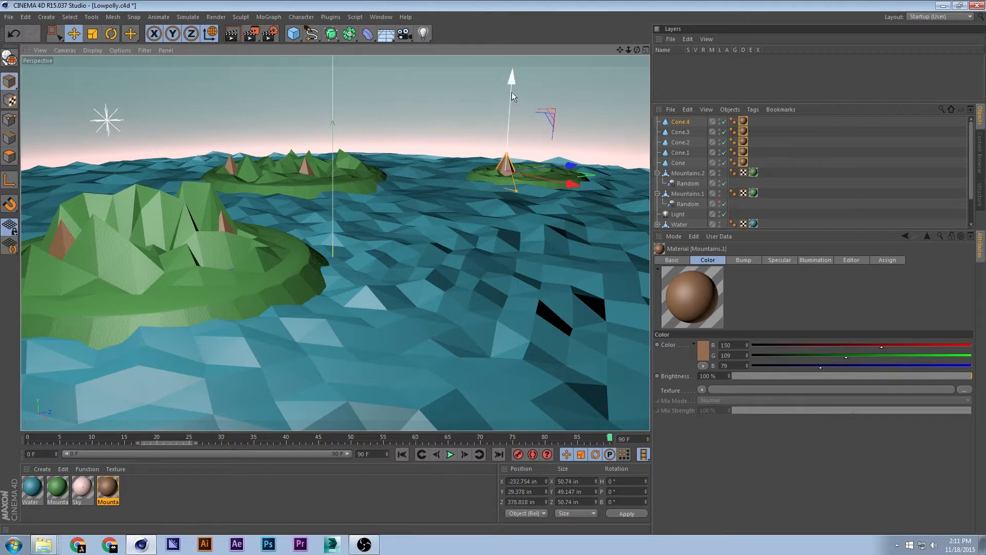
Lower the far island's cone to about Y 14 in, place two more copies on that island, and save the scene
drag(511, 90, 507, 100)
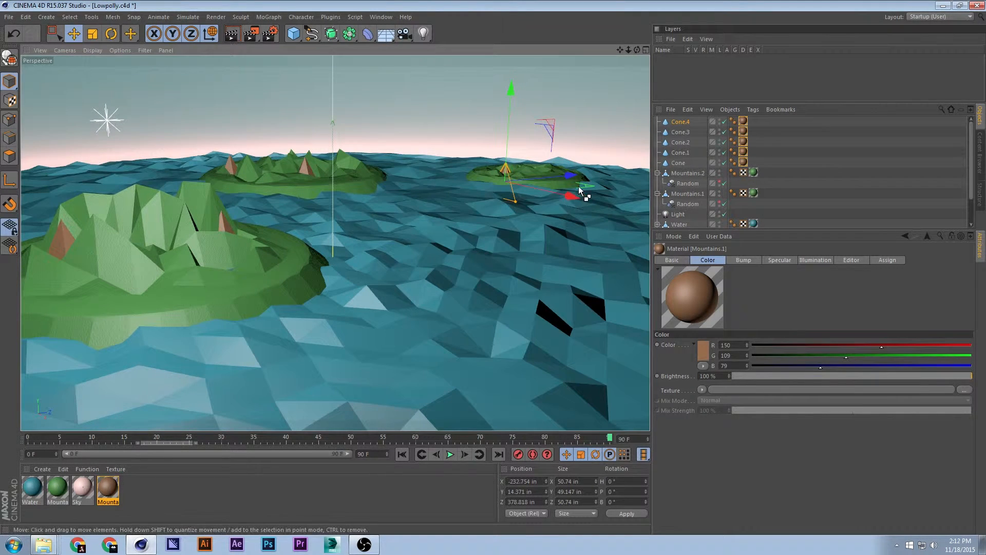
drag(579, 185, 648, 189)
drag(567, 122, 565, 122)
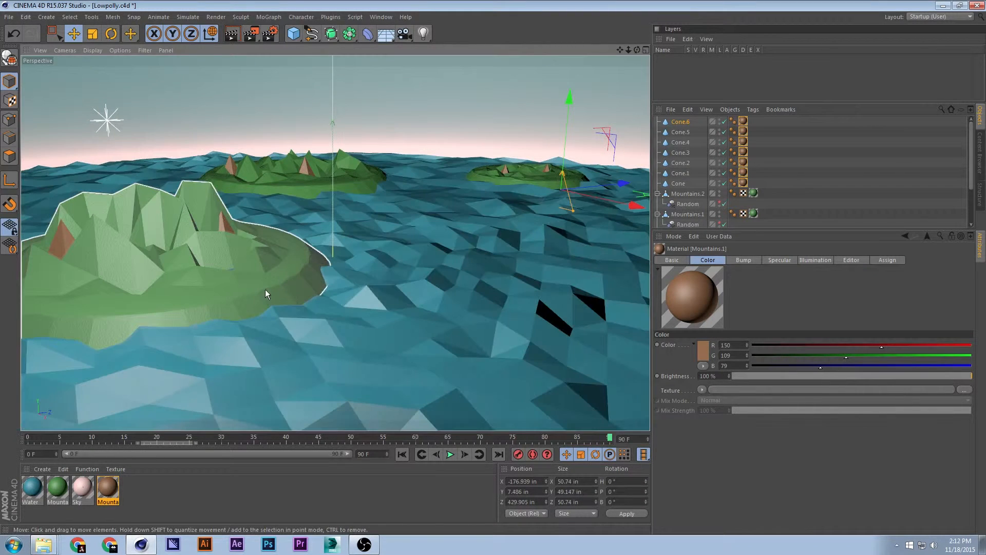
key(ctrl+s)
Select one polygon on the sloping outer side of the nearest island's Mountains object and save the scene
click(16, 158)
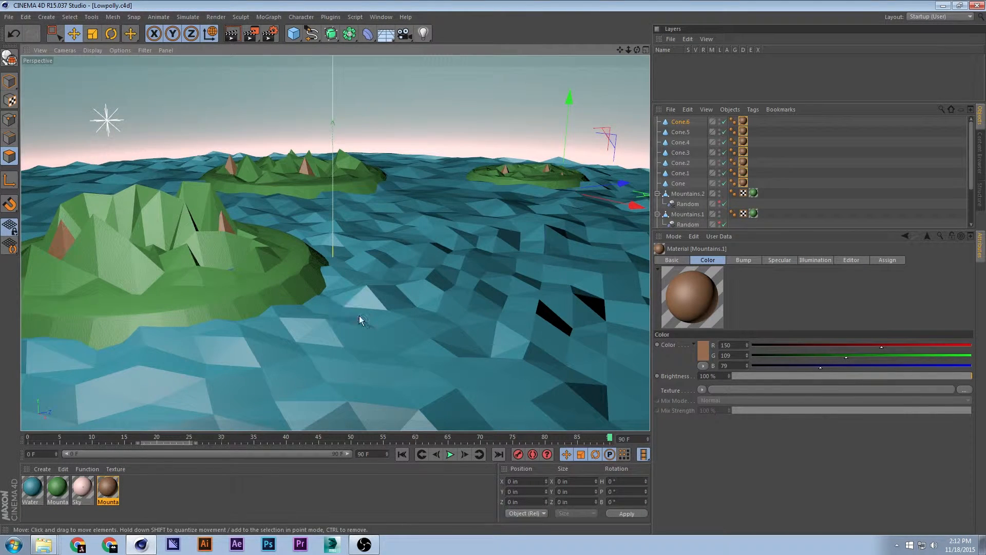
click(834, 146)
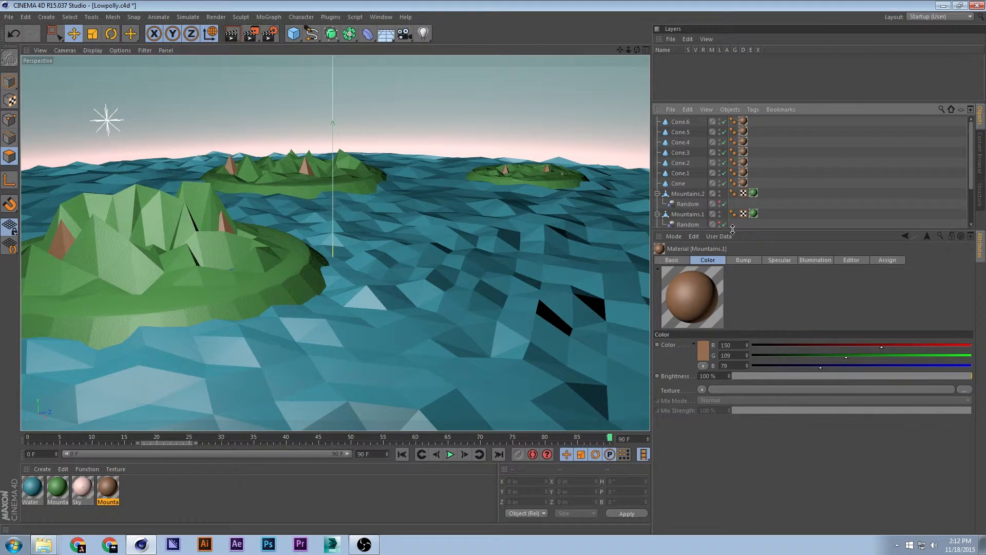
drag(738, 229, 738, 300)
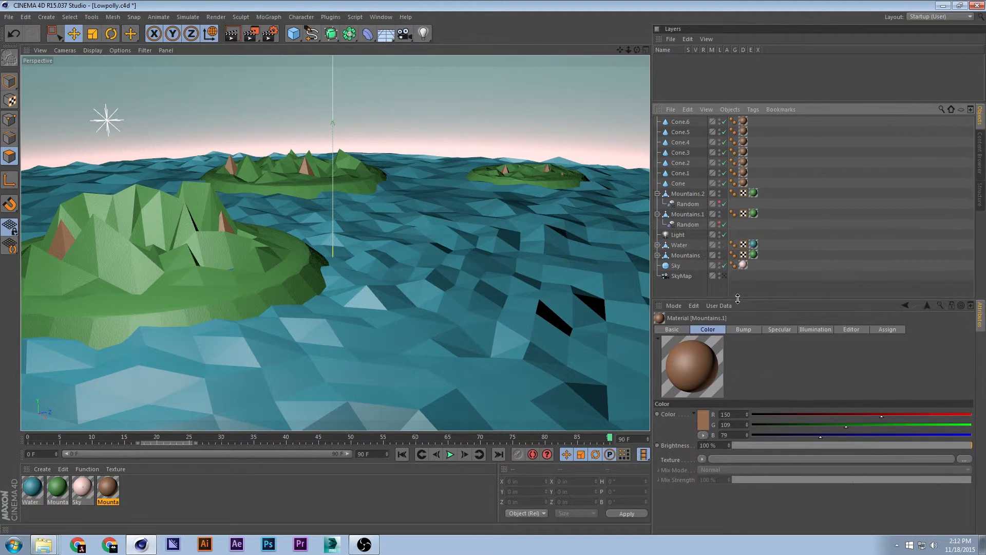
click(657, 255)
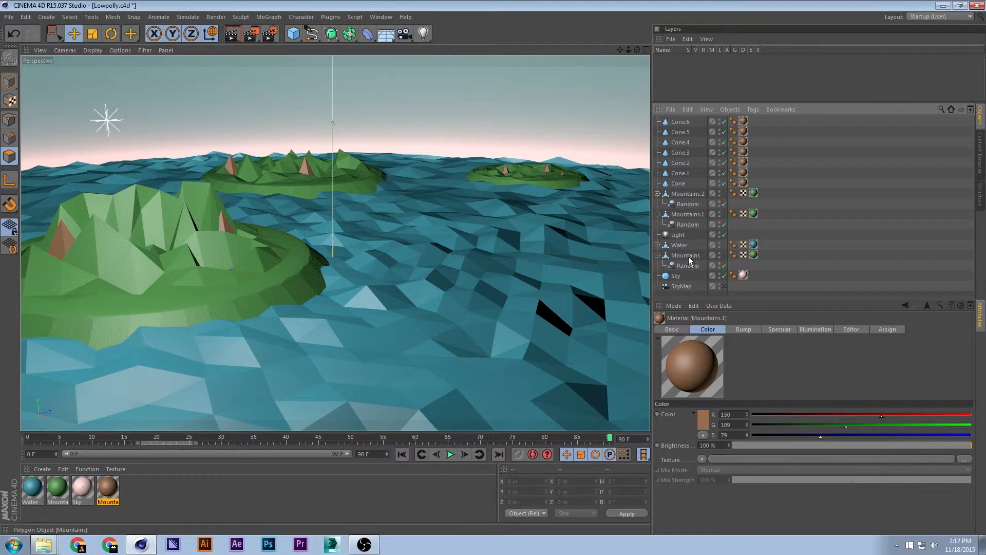
click(683, 256)
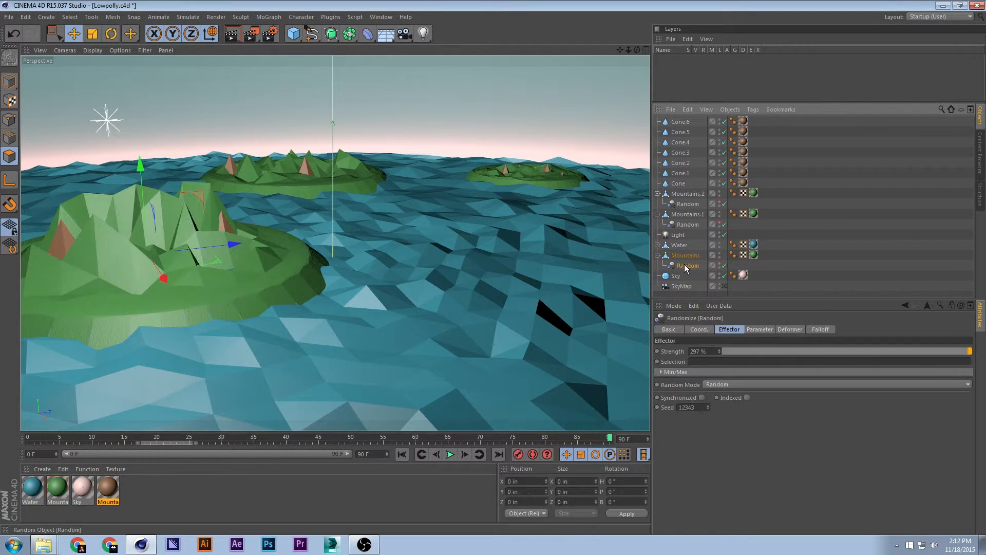
click(316, 282)
key(ctrl+s)
Ring-select the band of side polygons around the nearest island and store it as a polygon selection
click(64, 17)
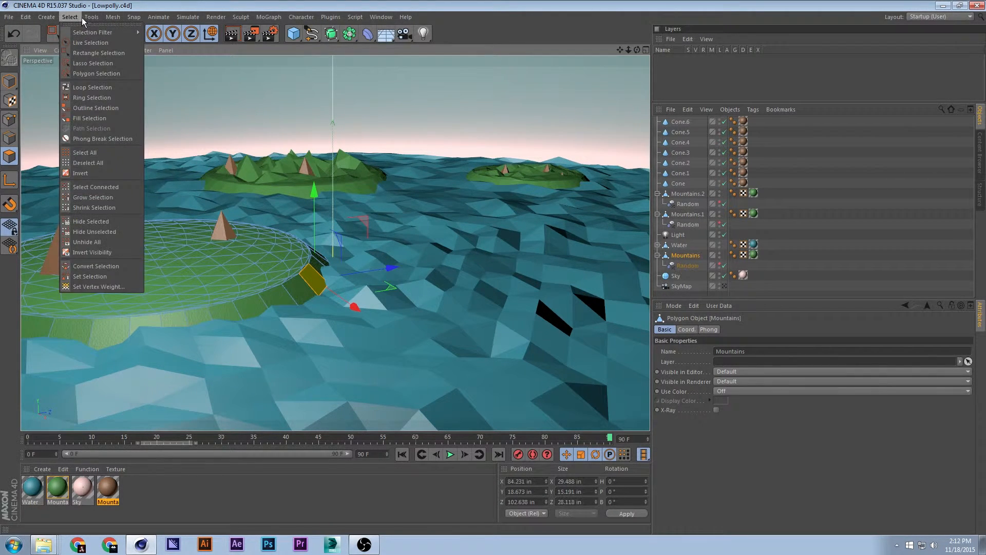
click(95, 97)
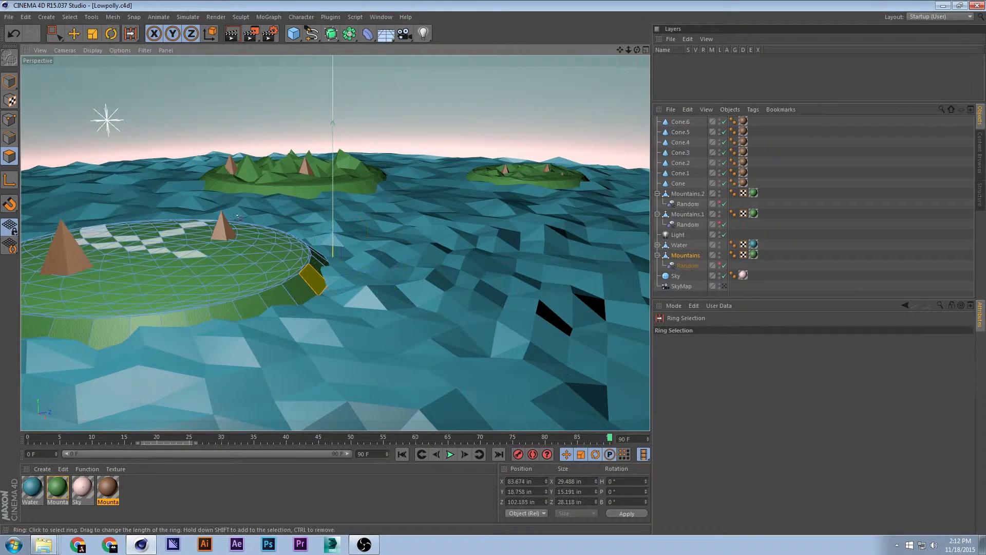
click(316, 265)
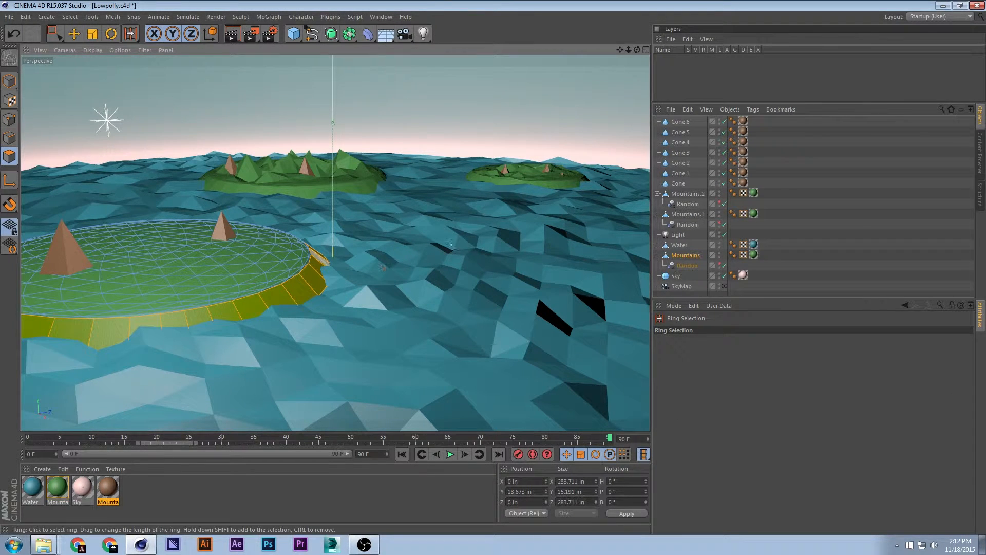
click(69, 17)
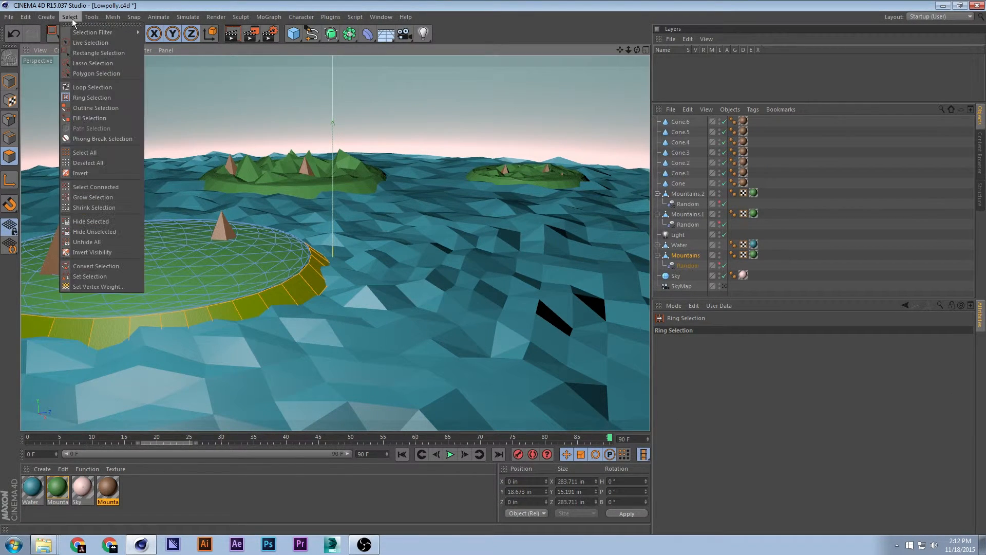
click(97, 276)
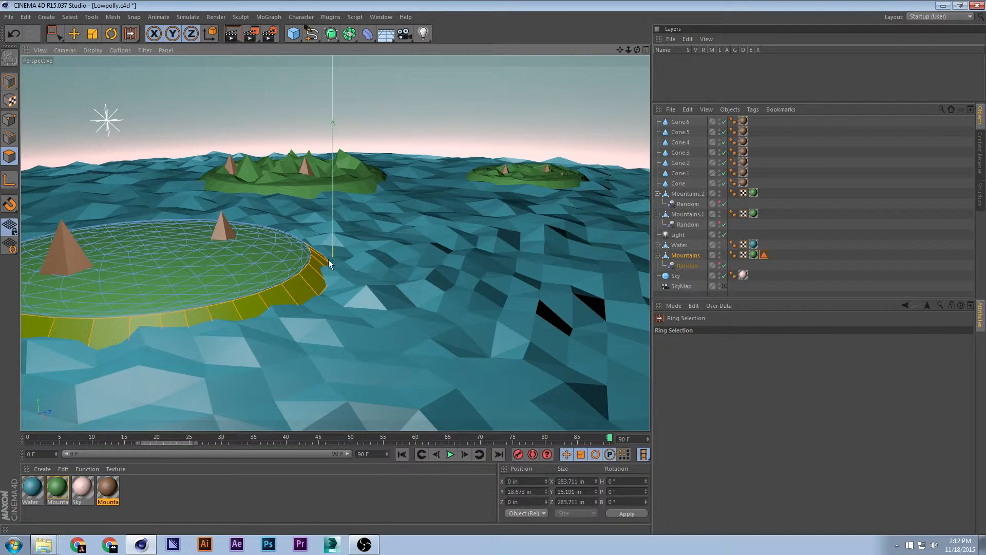
Duplicate the brown material, rename the copy "sand", and apply it to the nearest island's Mountains object
click(125, 494)
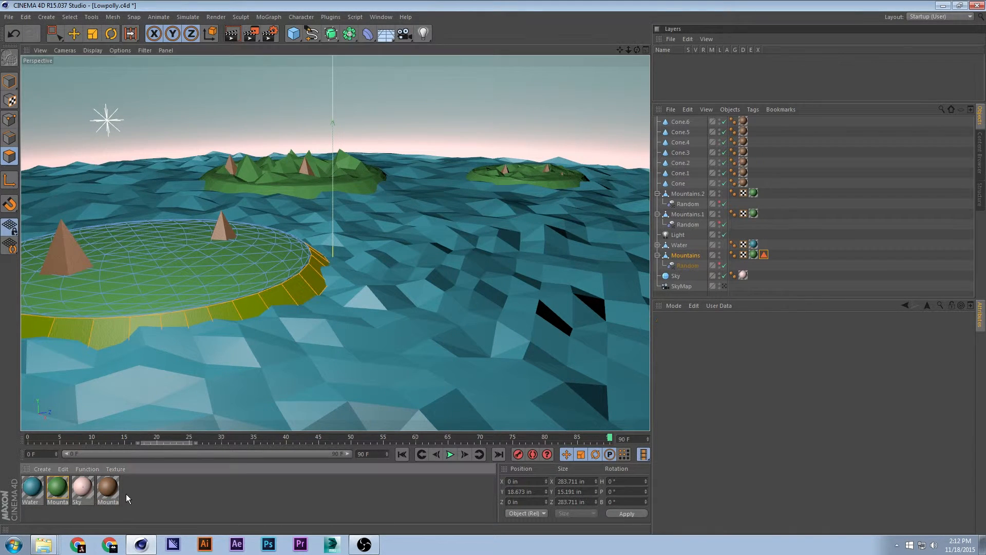
ctrl+drag(110, 488, 131, 489)
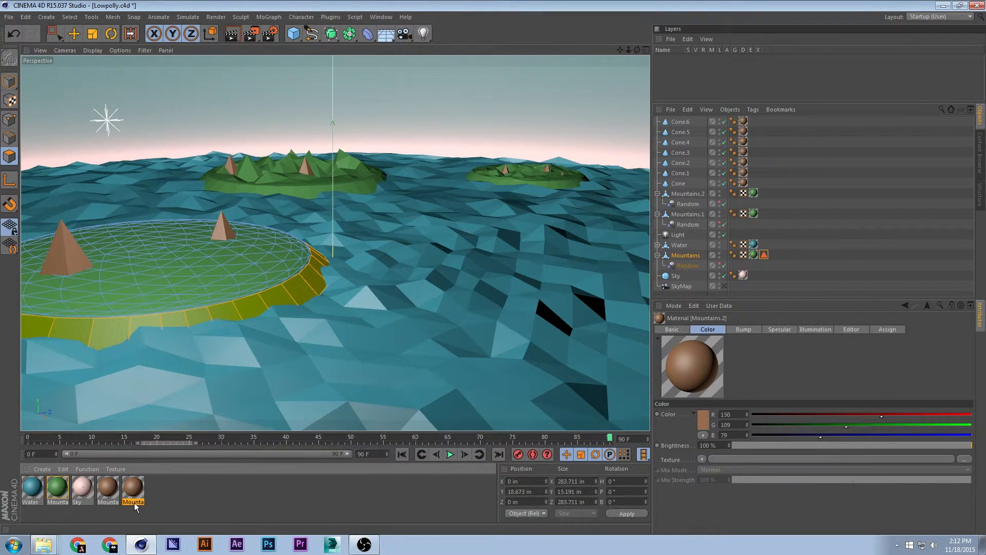
double_click(134, 501)
text(san)
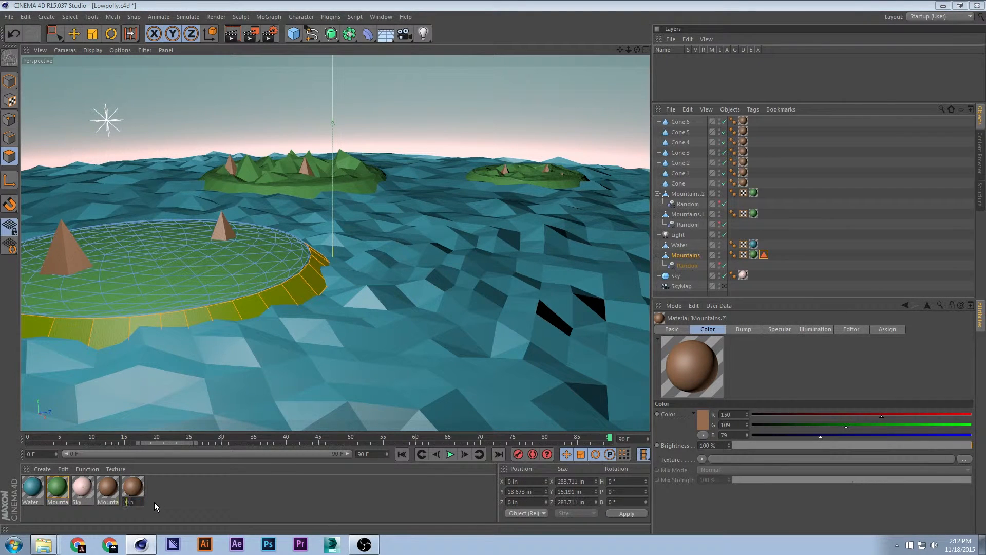
text(d)
key(Return)
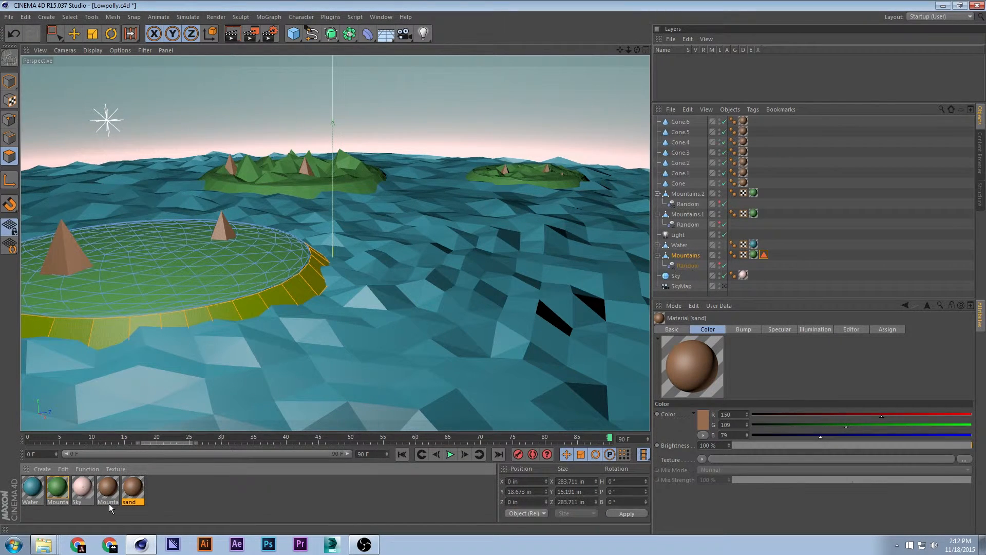
drag(134, 491, 691, 256)
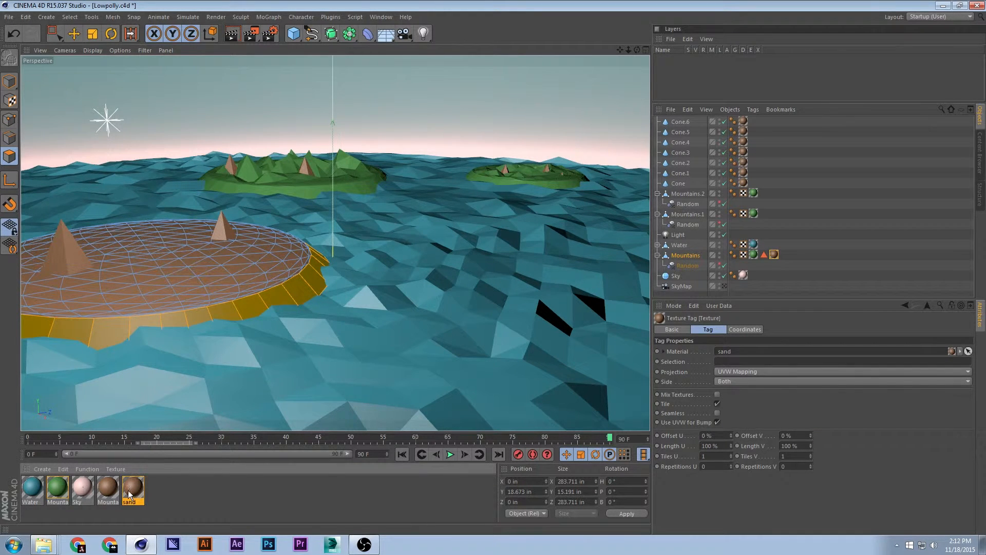
Lighten the sand material's color to a pale tan, RGB 163, 132, 109
double_click(129, 494)
click(271, 110)
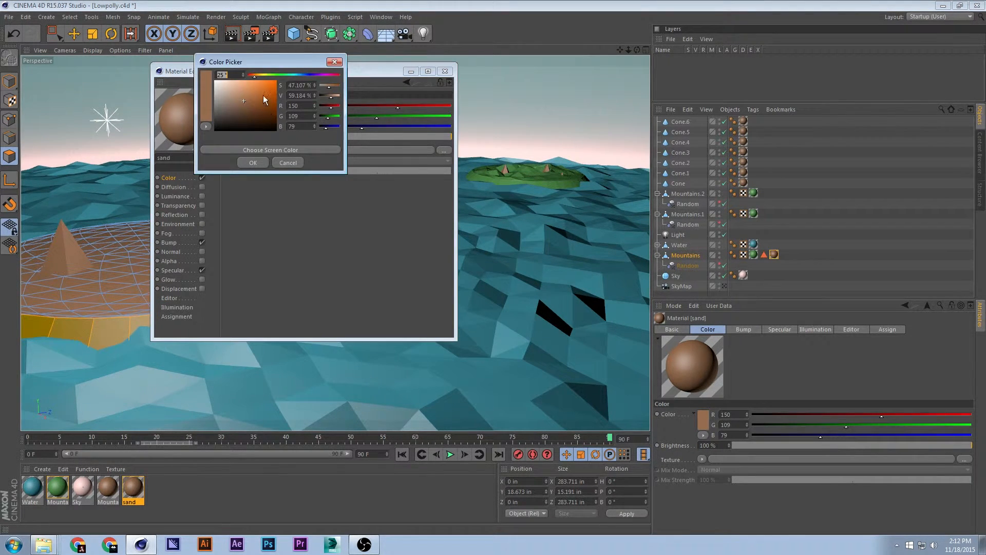
drag(237, 98, 235, 98)
click(247, 162)
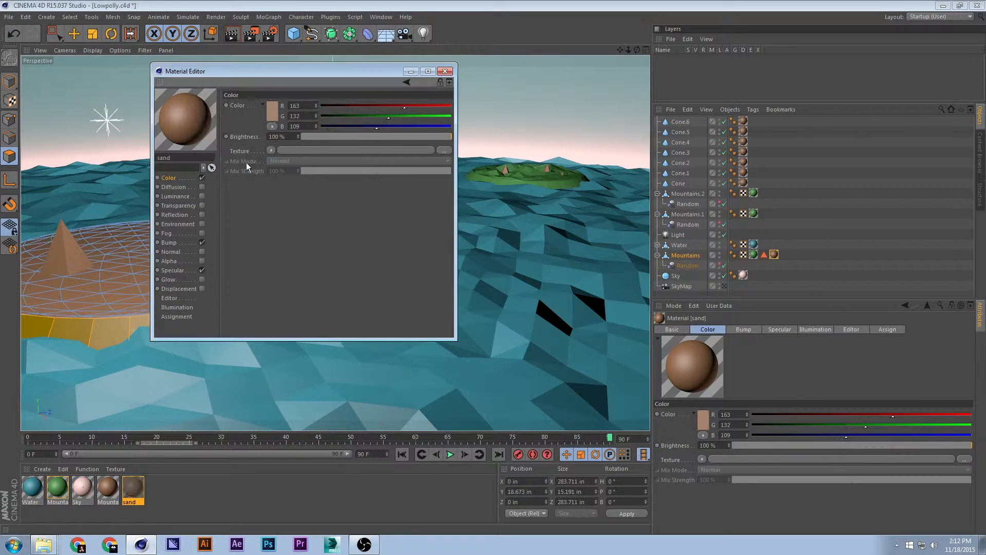
click(446, 72)
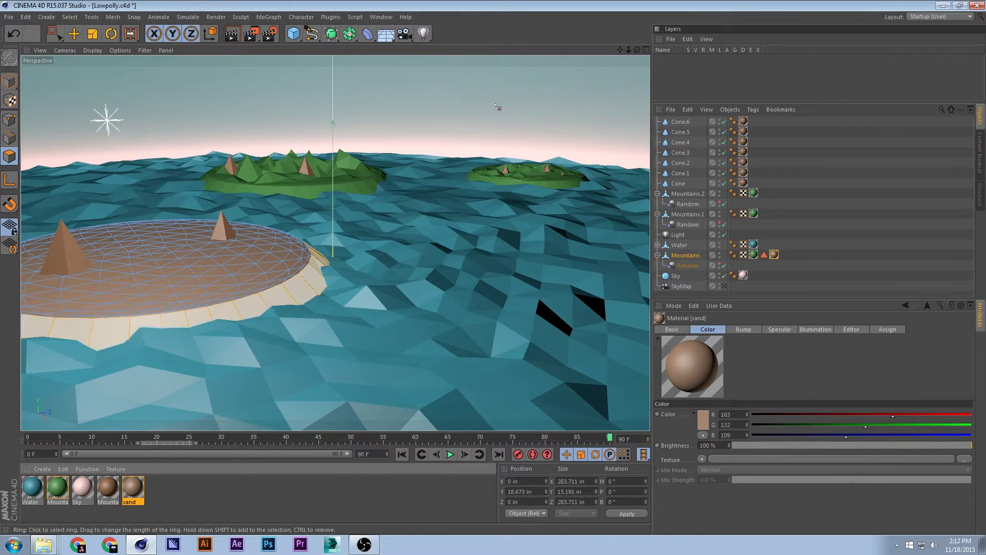
Restrict the nearest island's sand texture to its stored Polygon Selection and return to Model mode with the Move tool
click(774, 255)
drag(764, 255, 760, 363)
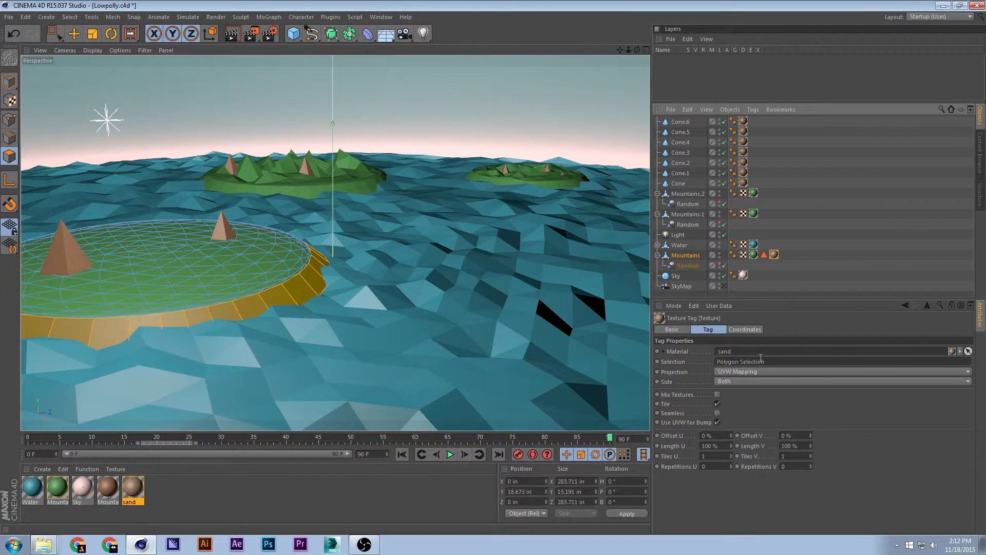
click(512, 104)
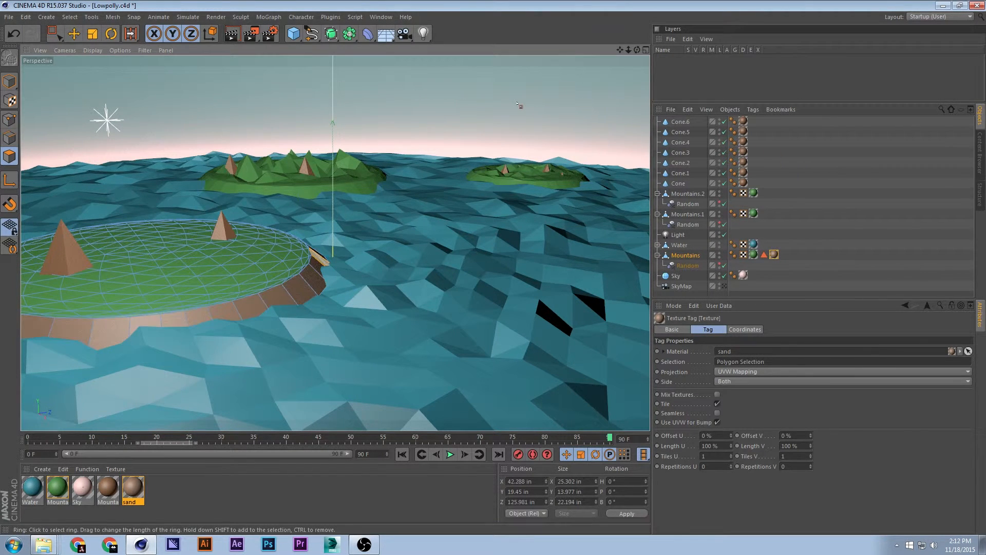
click(74, 34)
click(9, 82)
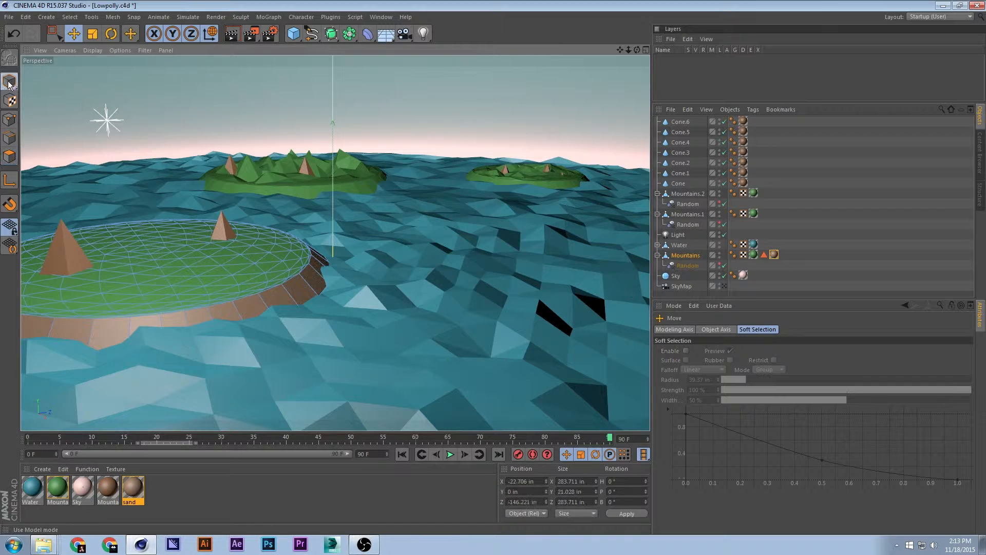
click(596, 94)
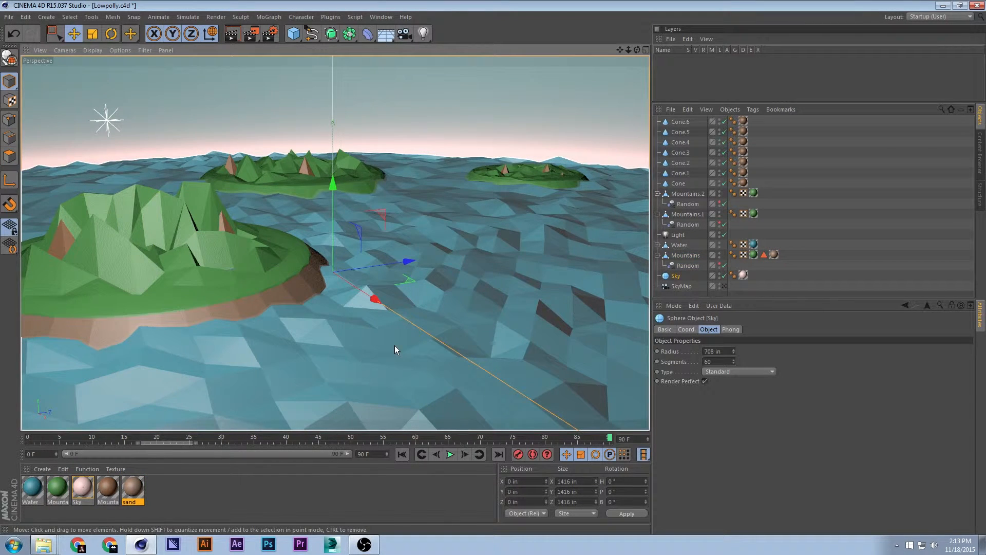
Select a side polygon on the middle island, Mountains.1, and detach the selection commands into a floating palette
click(352, 181)
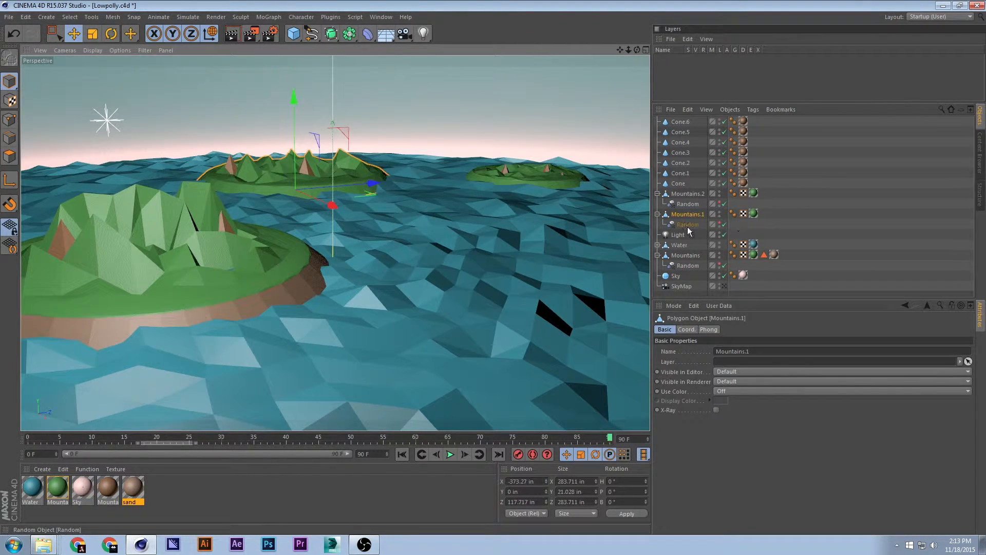
click(10, 157)
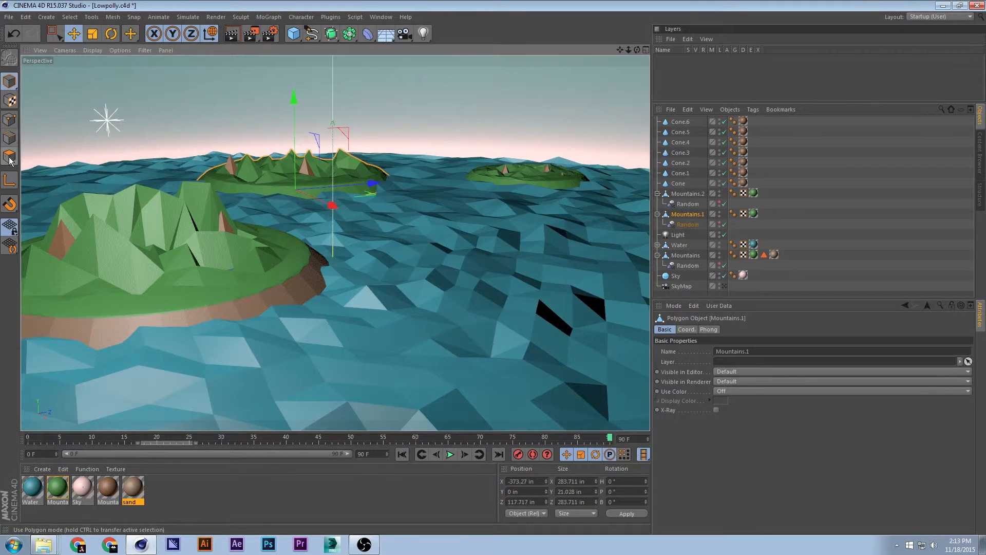
click(361, 189)
click(66, 17)
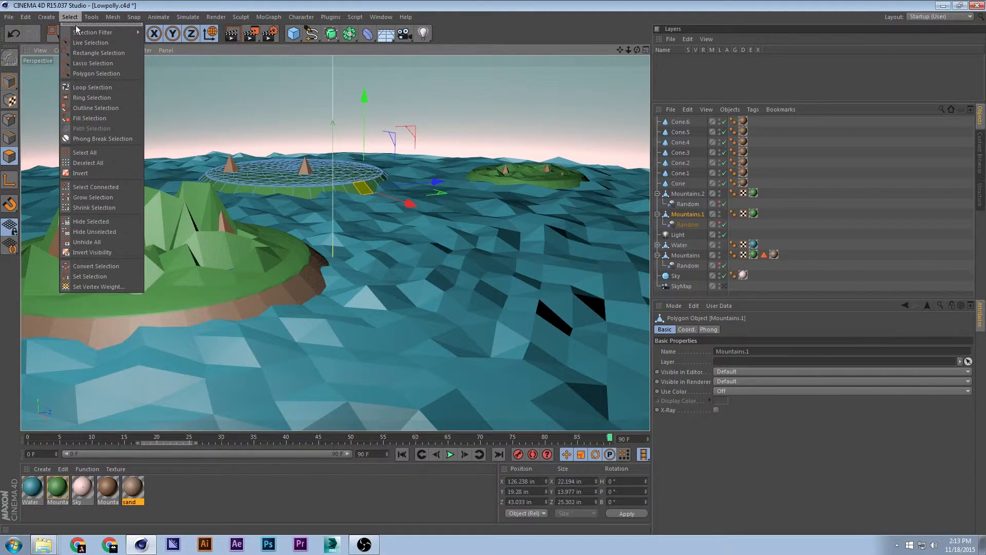
click(75, 29)
drag(85, 28, 569, 110)
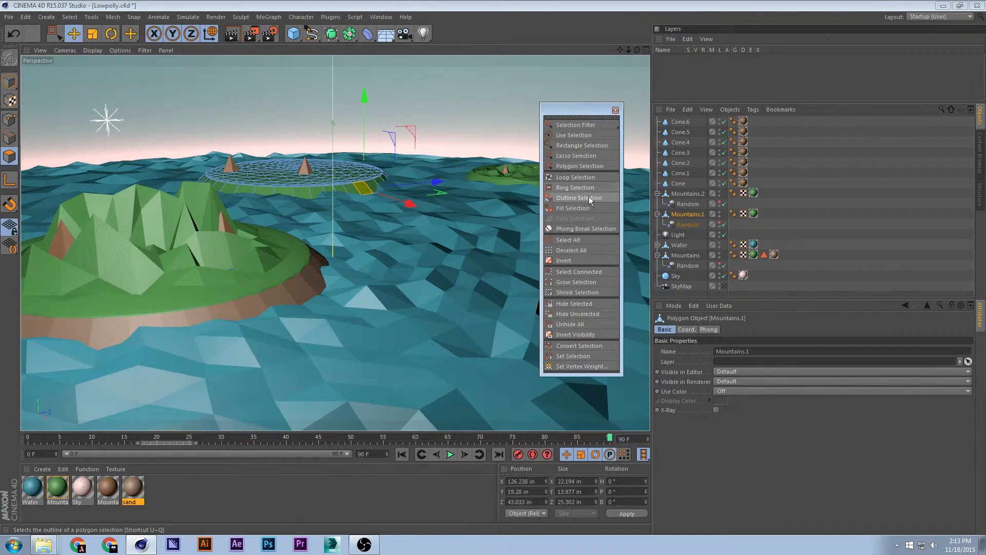
Ring-select the side polygons around the Mountains.1 island and store them as a polygon selection
click(575, 187)
click(362, 187)
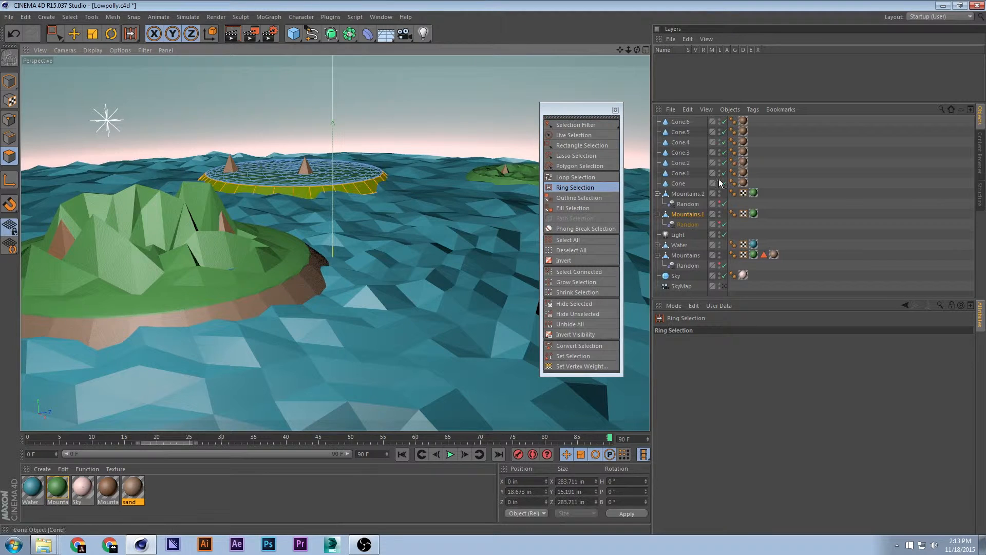
click(590, 356)
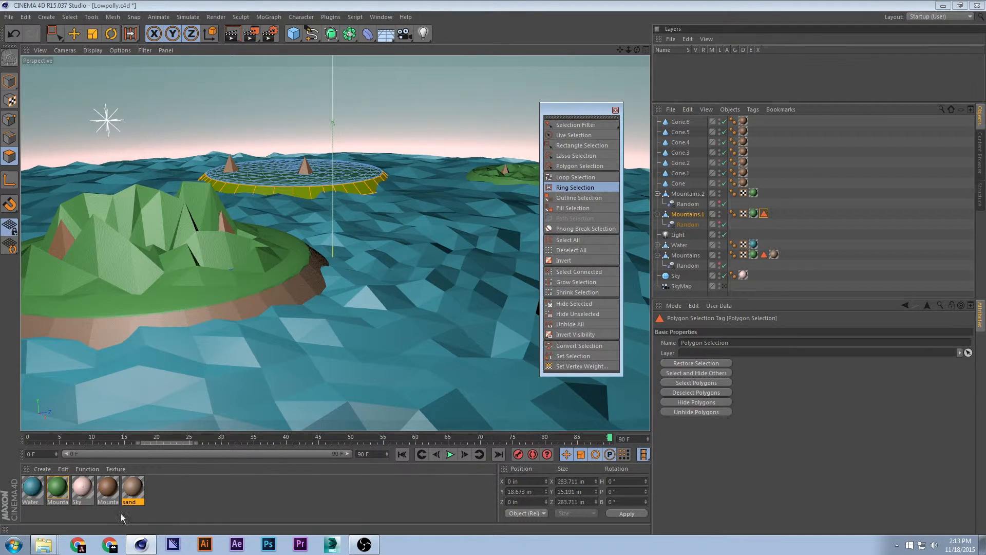
Apply the sand material to Mountains.1, restrict it to that island's stored Polygon Selection, and deselect the object
drag(697, 215, 699, 215)
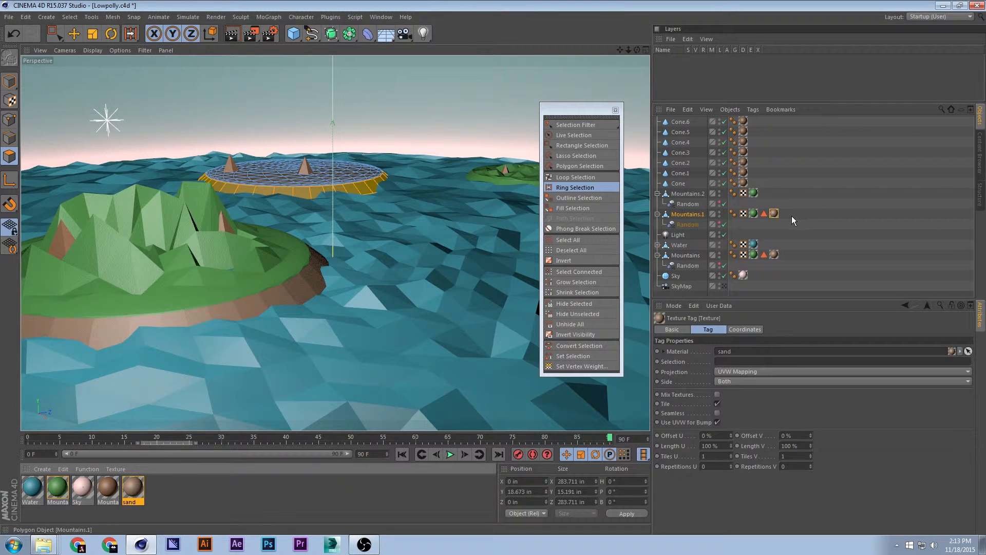
drag(764, 214, 759, 361)
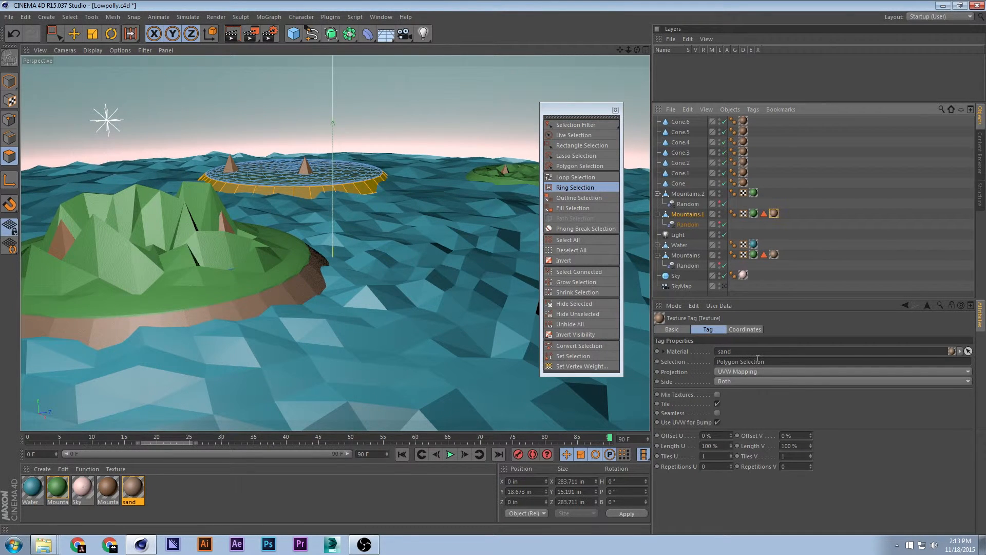
click(838, 200)
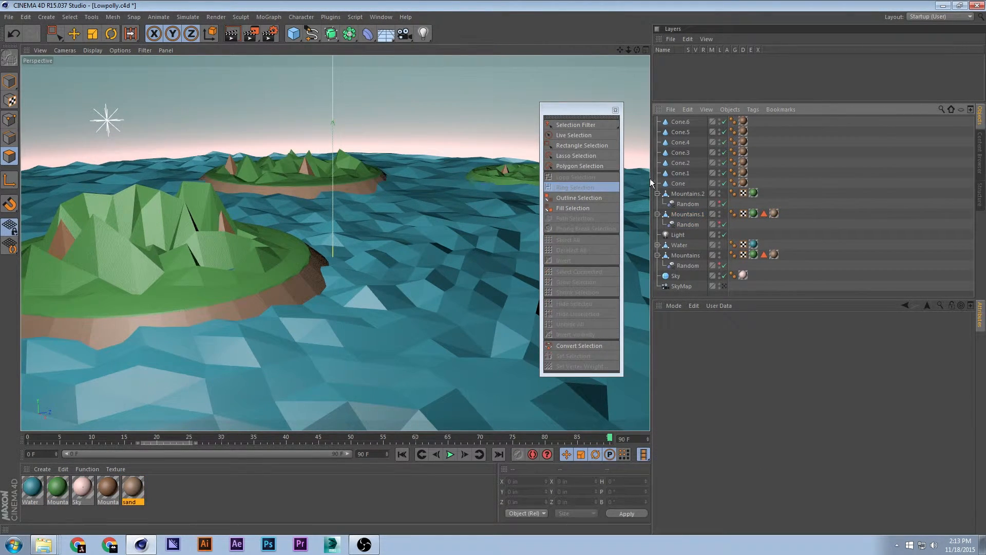
Ring-select the side polygons around the far island, Mountains.2, and store them as a polygon selection
click(688, 194)
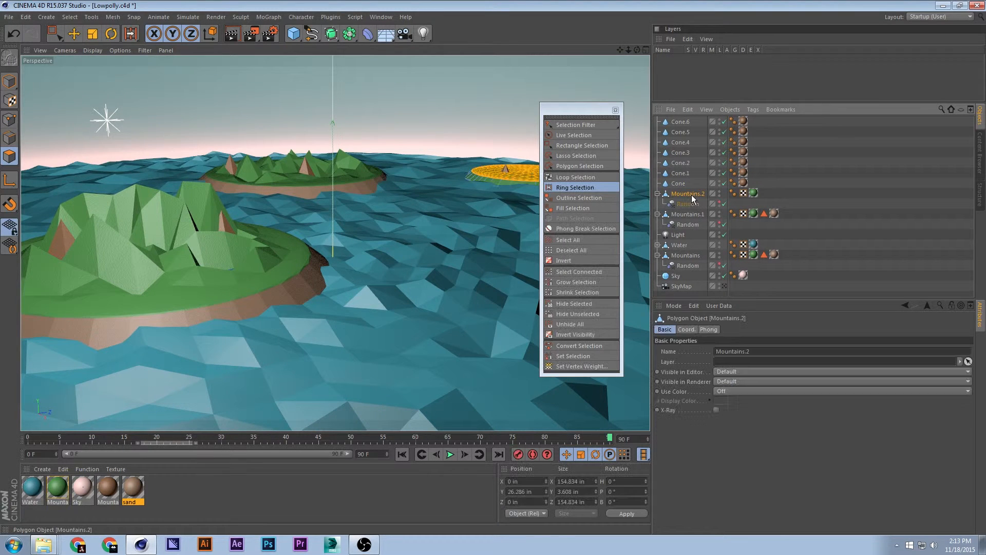
click(553, 188)
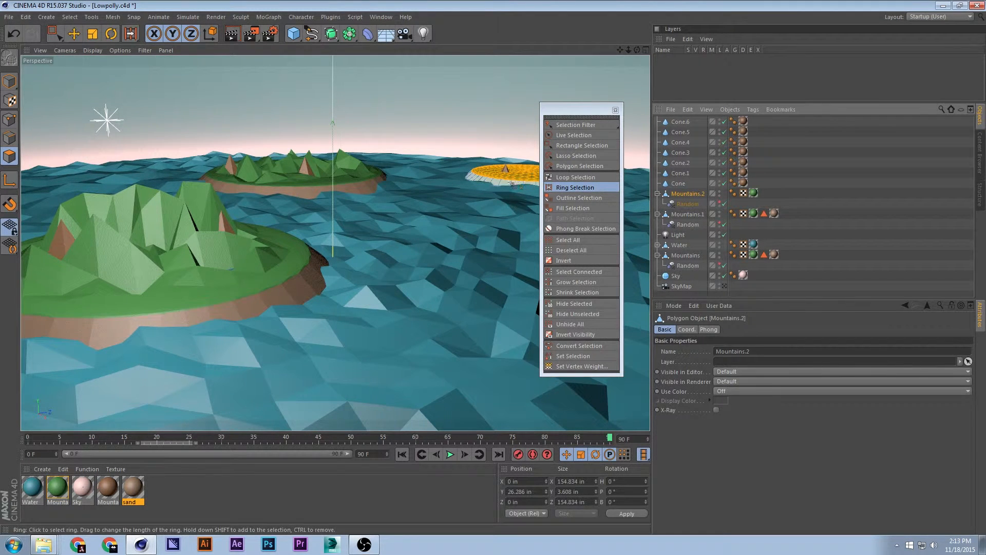
click(568, 357)
drag(568, 108, 367, 111)
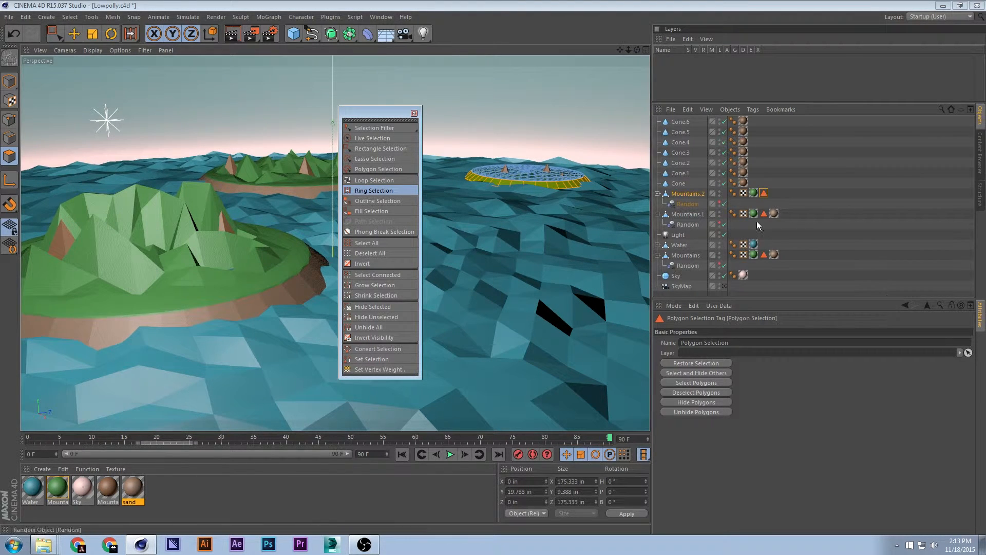
Copy the sand texture tag from Mountains.1 to Mountains.2 and check that it uses that island's Polygon Selection
click(773, 213)
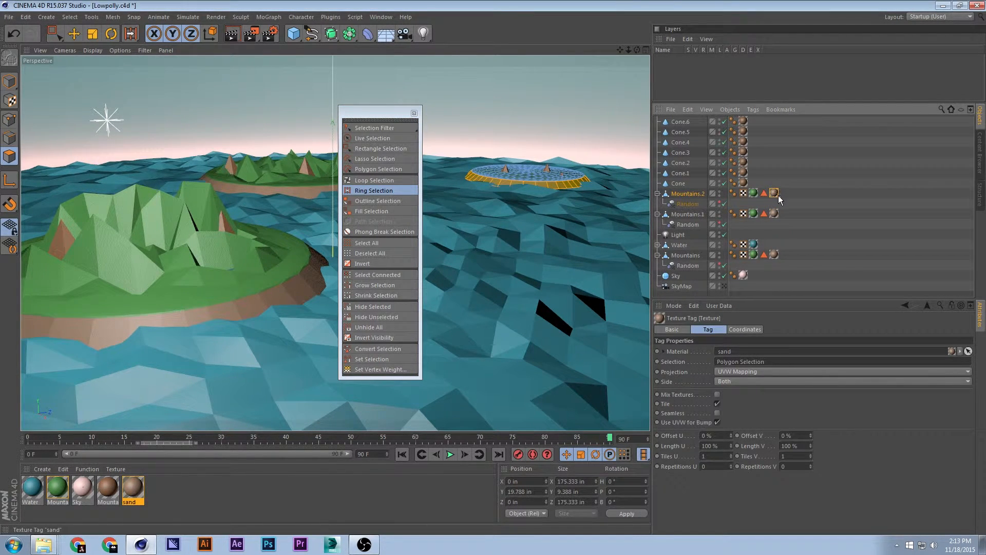
click(773, 193)
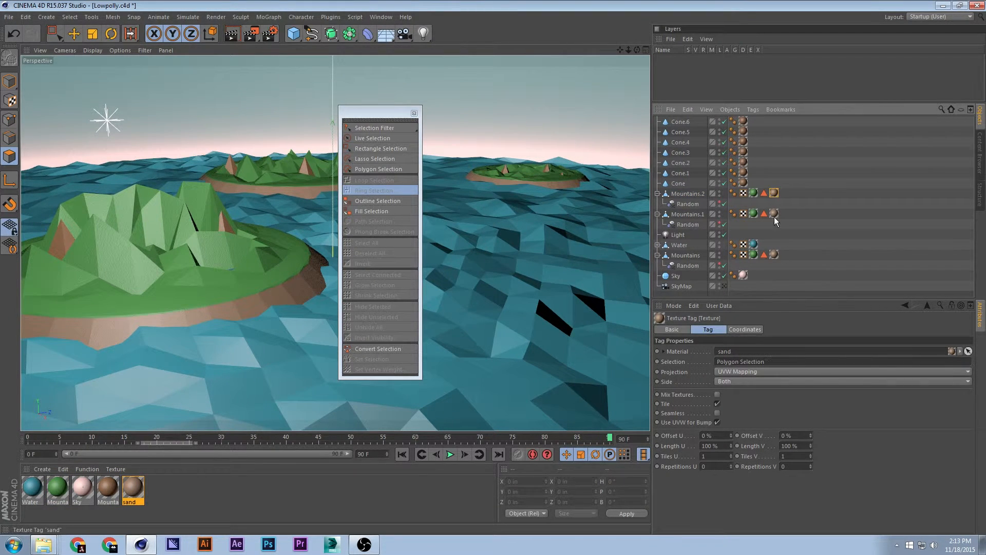
click(764, 193)
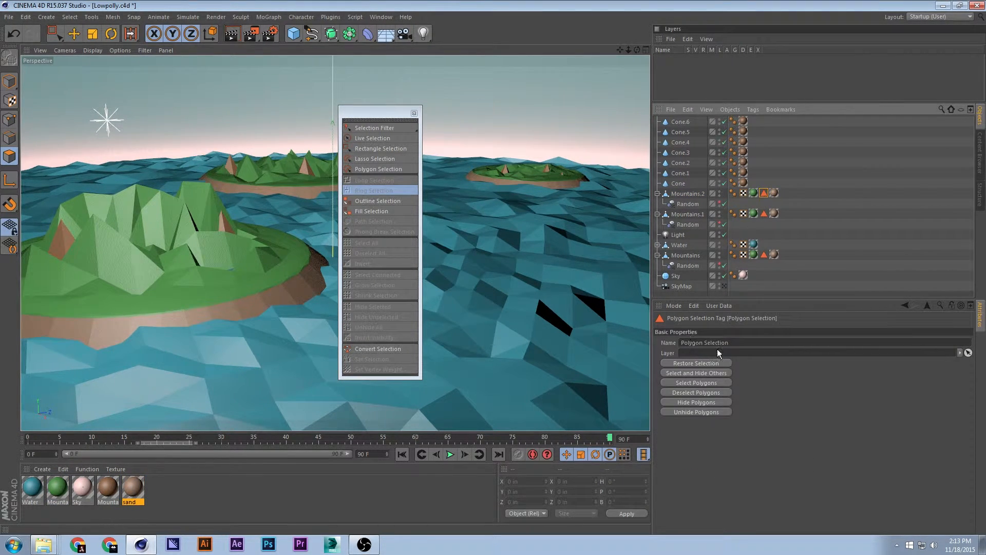
click(774, 194)
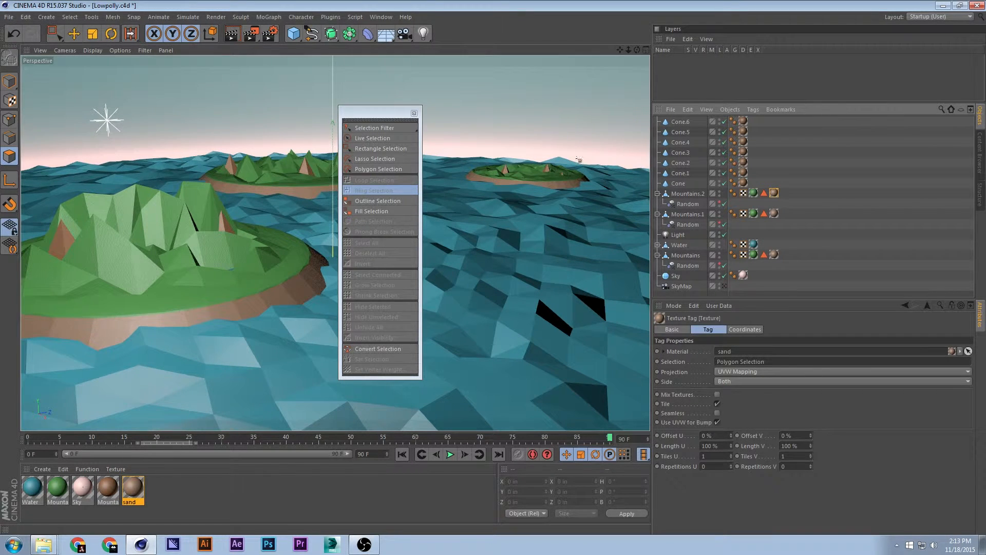
Close the floating selection palette and return to Model mode with the Move tool and nothing selected
click(414, 113)
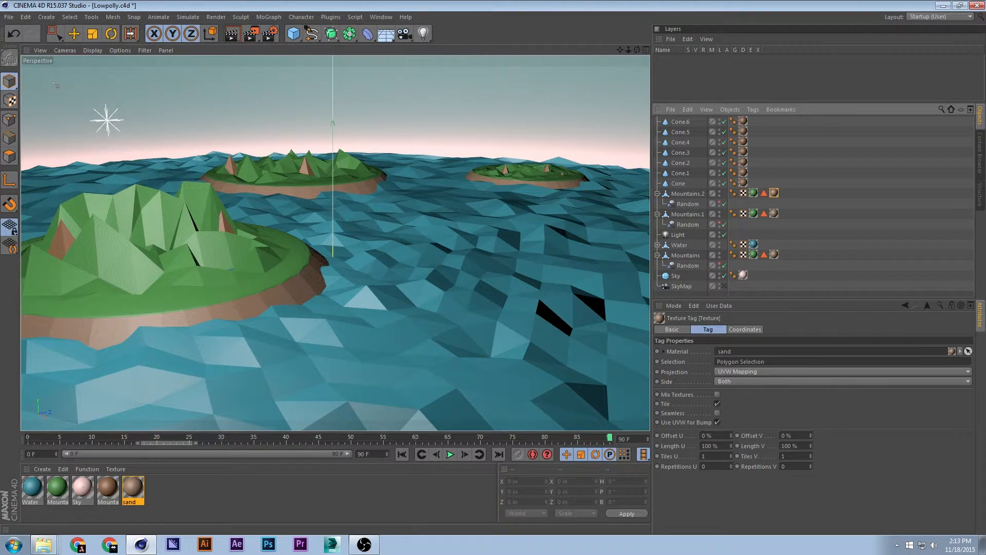
click(74, 33)
click(485, 94)
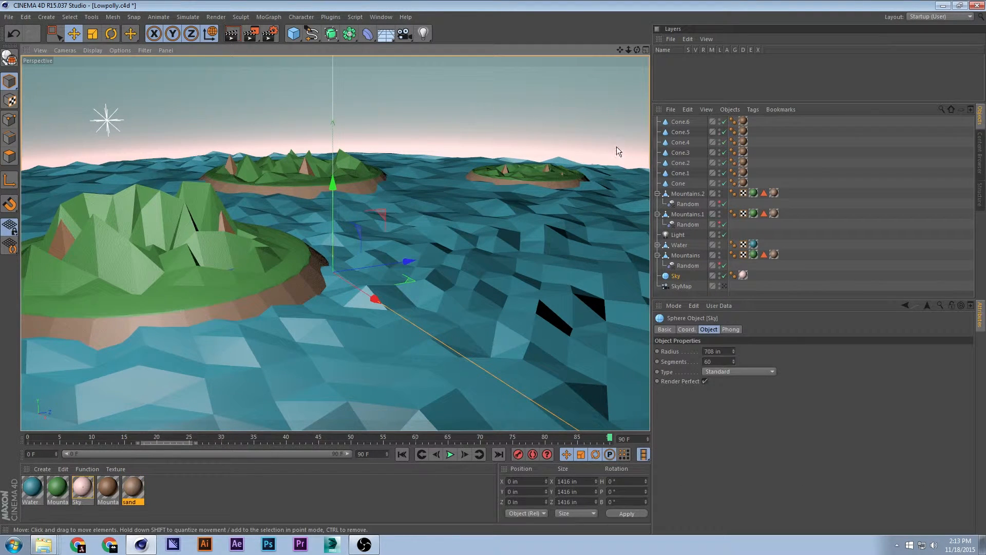
click(811, 228)
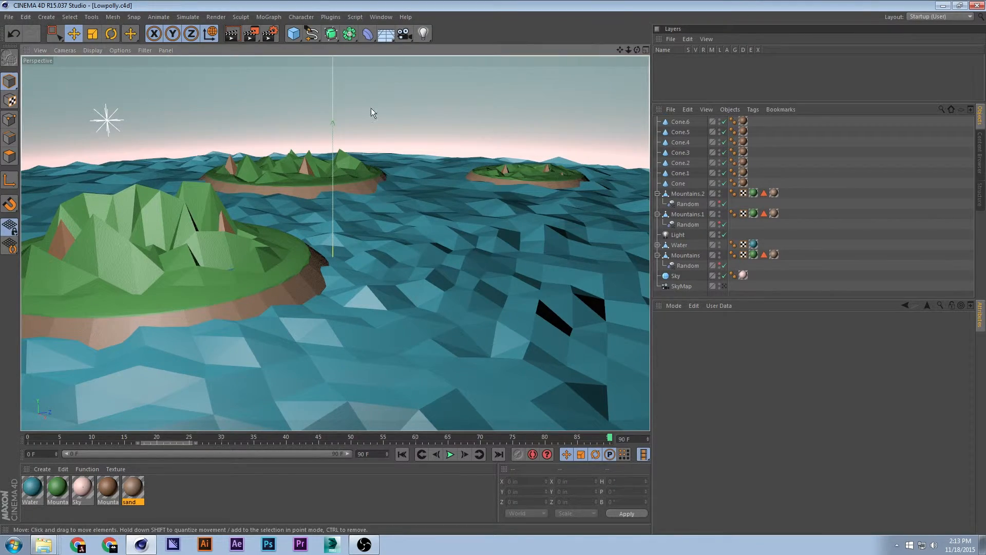
Save the Lowpolly.c4d scene and render the current view to the Picture Viewer
key(ctrl+s)
click(250, 33)
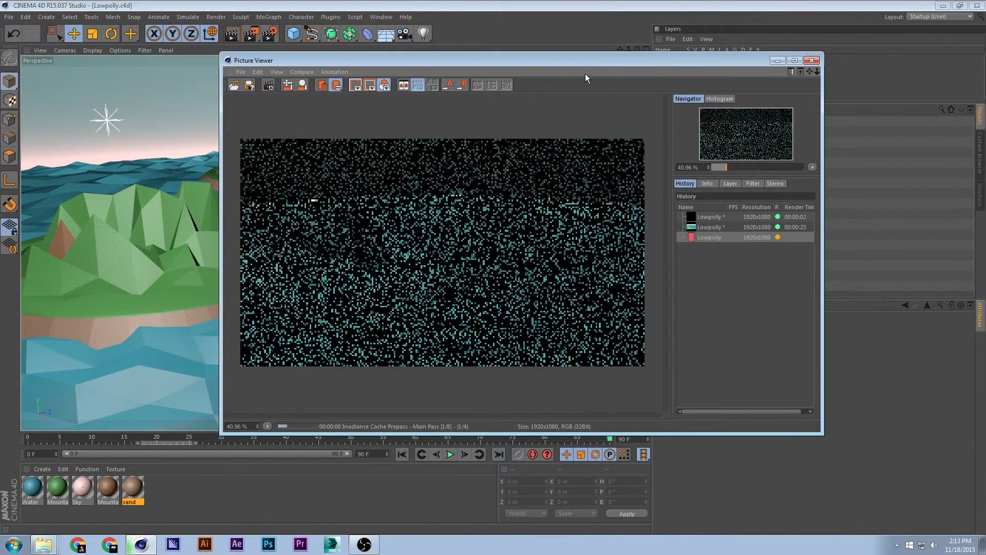
drag(538, 60, 425, 65)
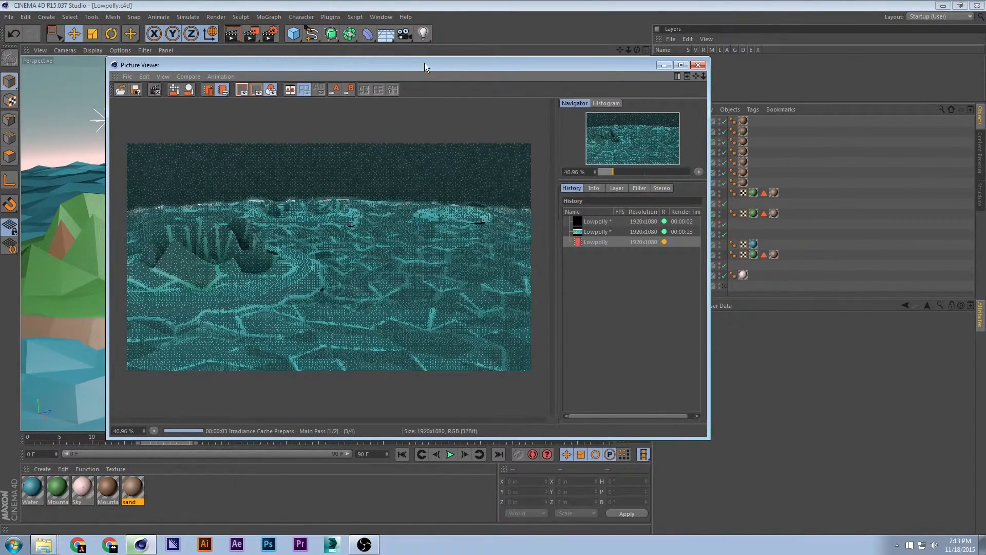
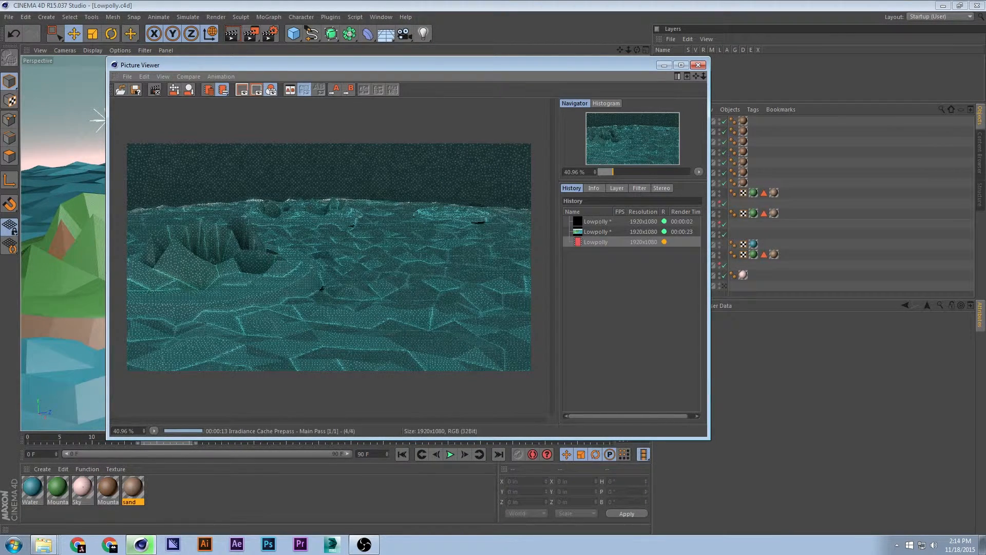
Examine the LowpolyMountains-Maincomp reference movie alongside the rendered ocean scene, arranging the windows for comparison
drag(319, 33, 550, 57)
drag(356, 351, 592, 354)
drag(495, 51, 613, 88)
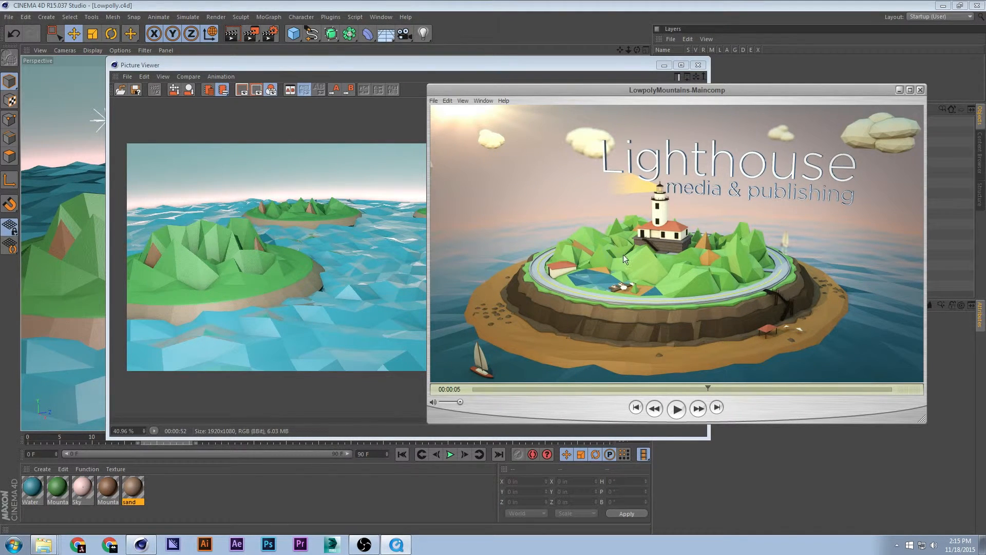
drag(573, 87, 625, 76)
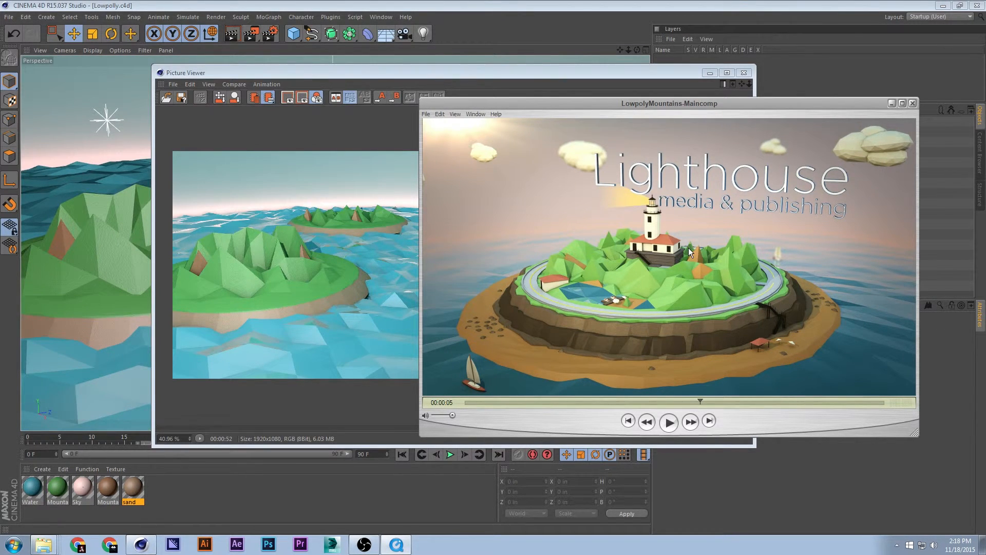
drag(628, 106, 427, 157)
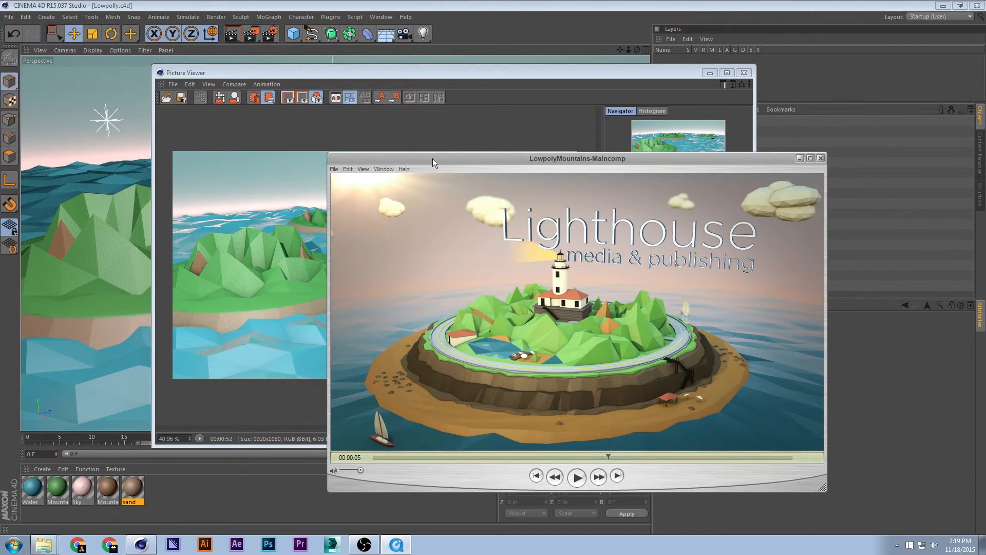
drag(433, 159, 450, 173)
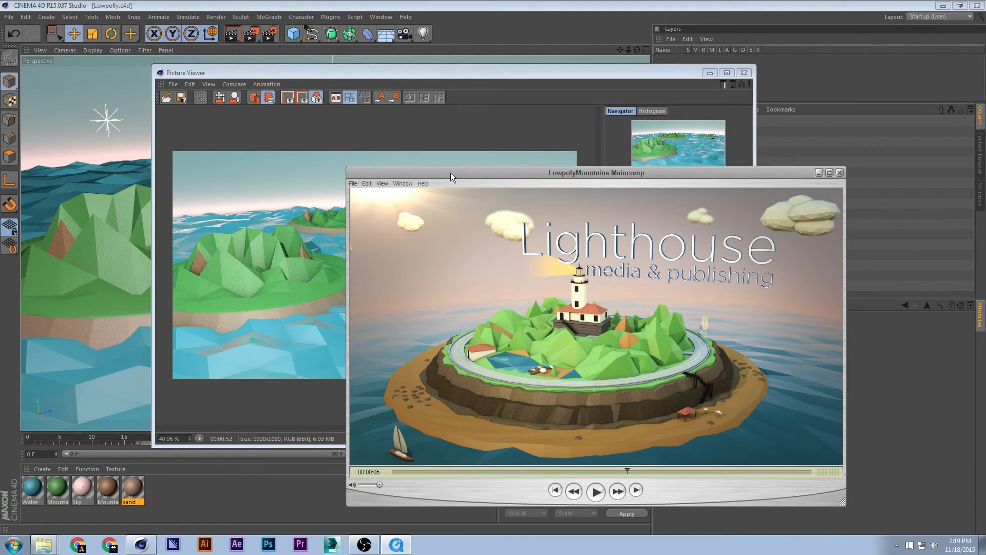
drag(450, 173, 432, 142)
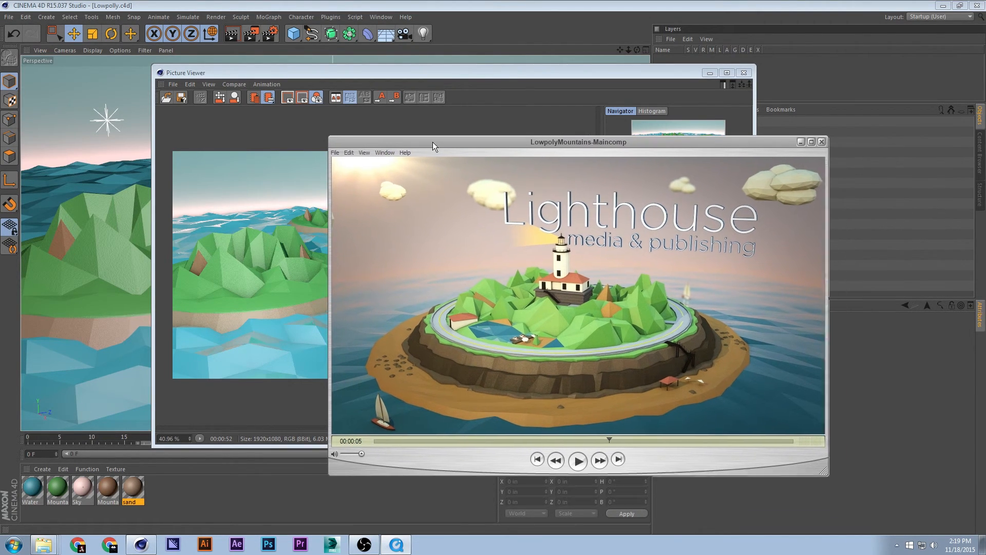